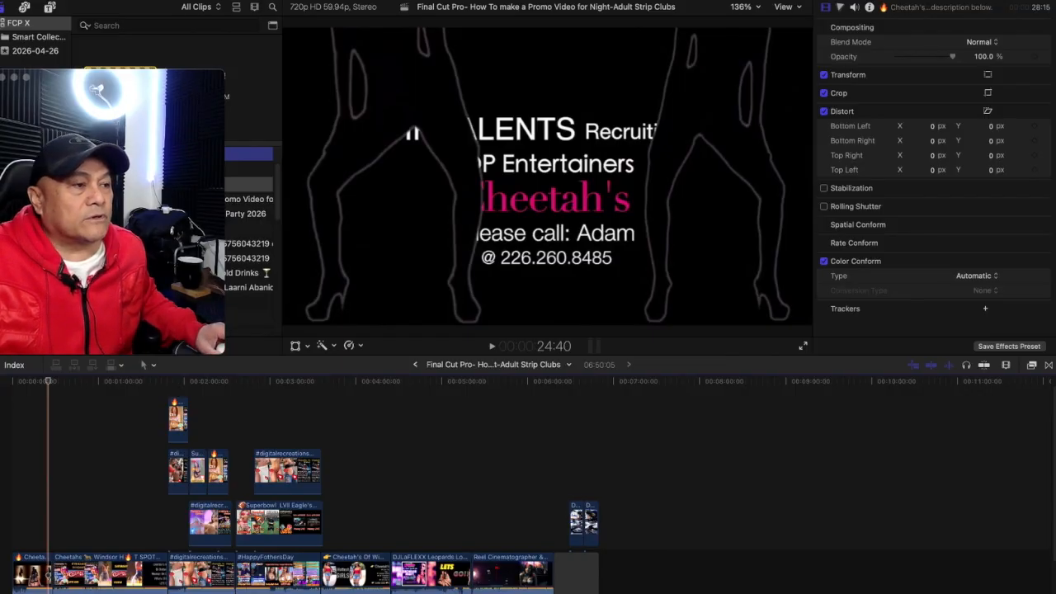
Zoom in on the timeline so that its clips spread out wider
click(1005, 365)
mouse_move(994, 392)
mouse_down()
mouse_move(983, 392)
mouse_move(1008, 392)
mouse_up()
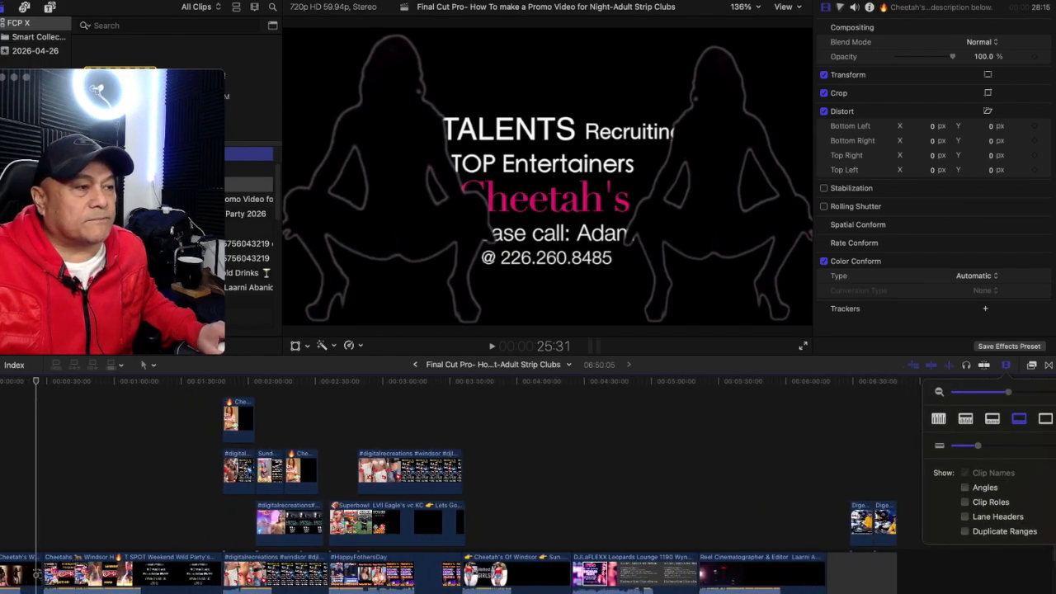
click(1005, 365)
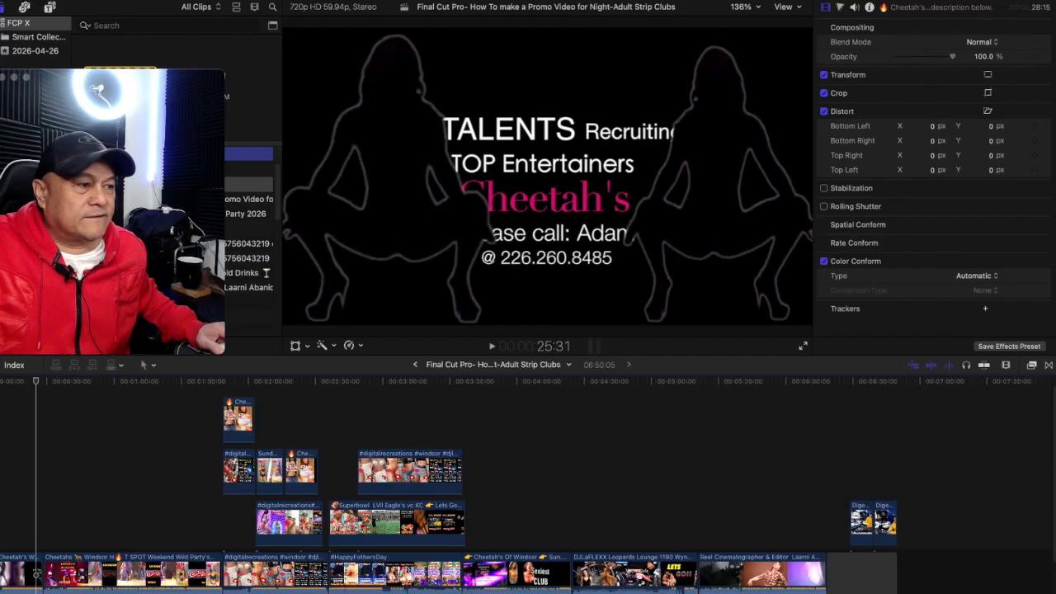
Increase the height of the timeline clips slightly and enlarge the viewer area above them
click(1006, 364)
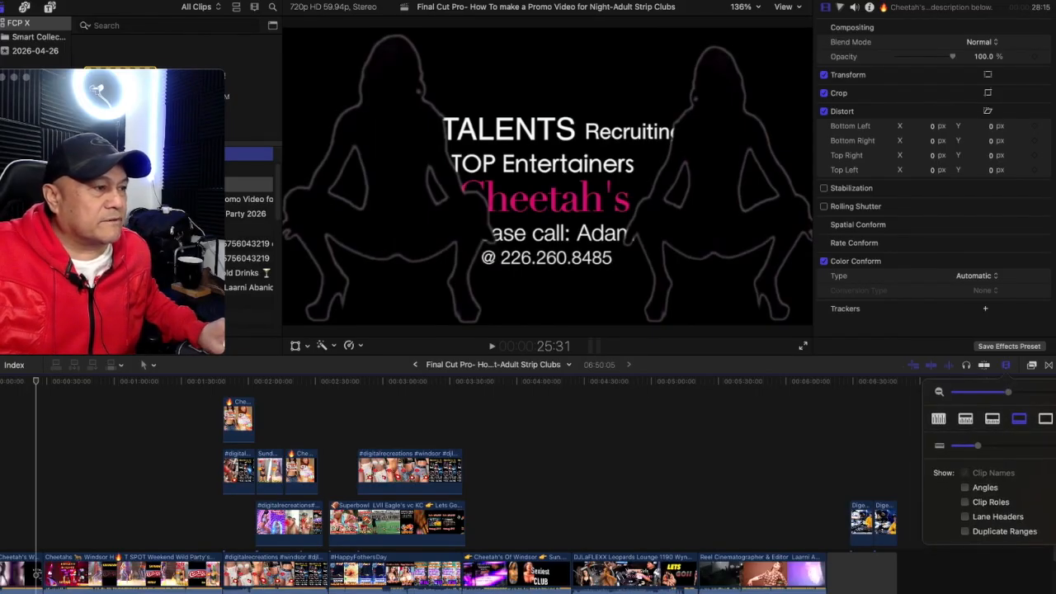
drag(977, 446, 989, 445)
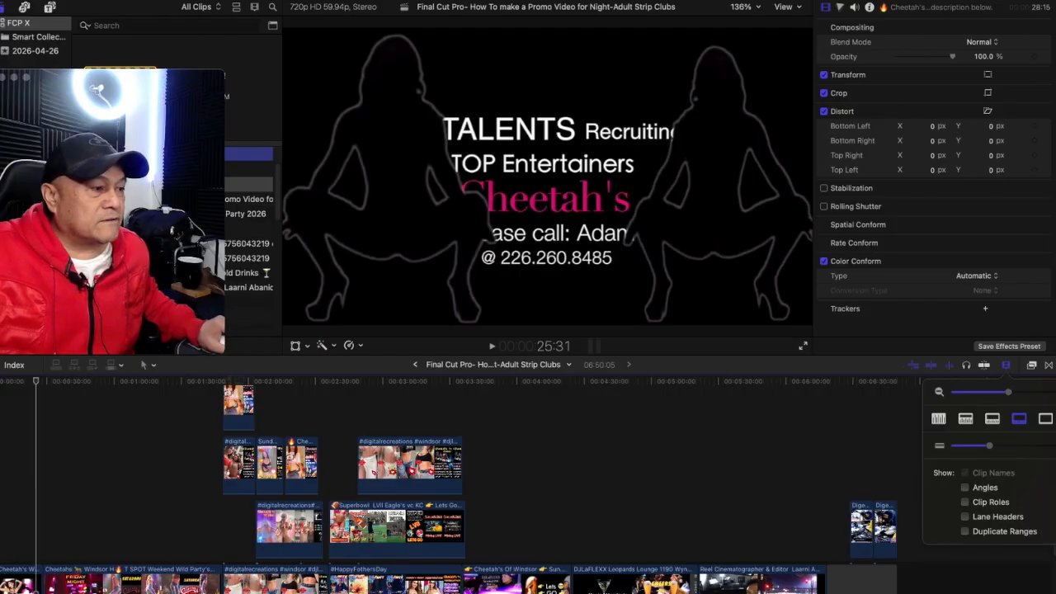
drag(742, 365, 742, 372)
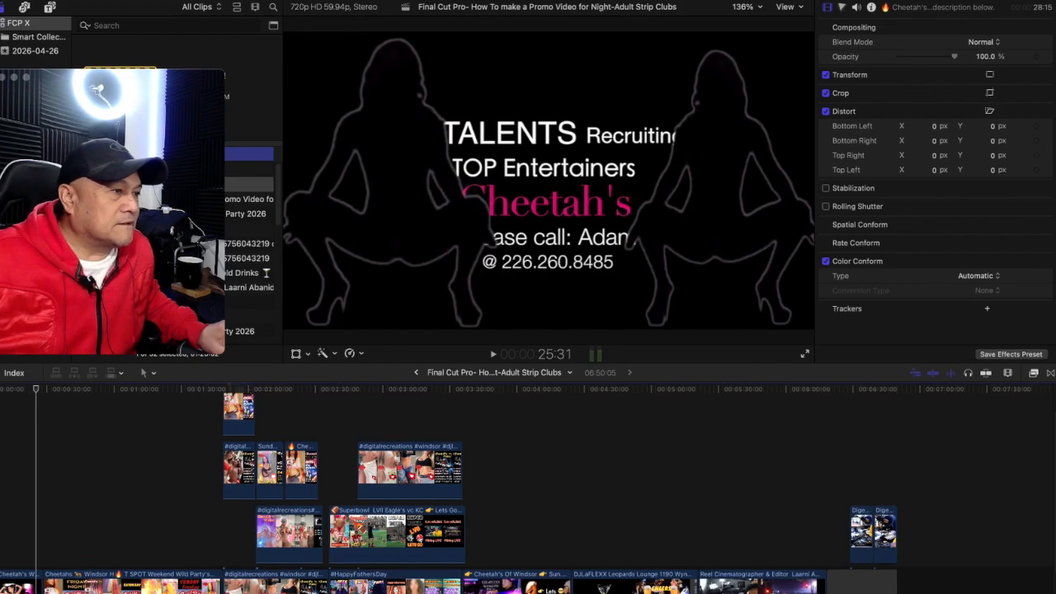
Open the transitions library and preview the 360° Push transition
key(ctrl+super+5)
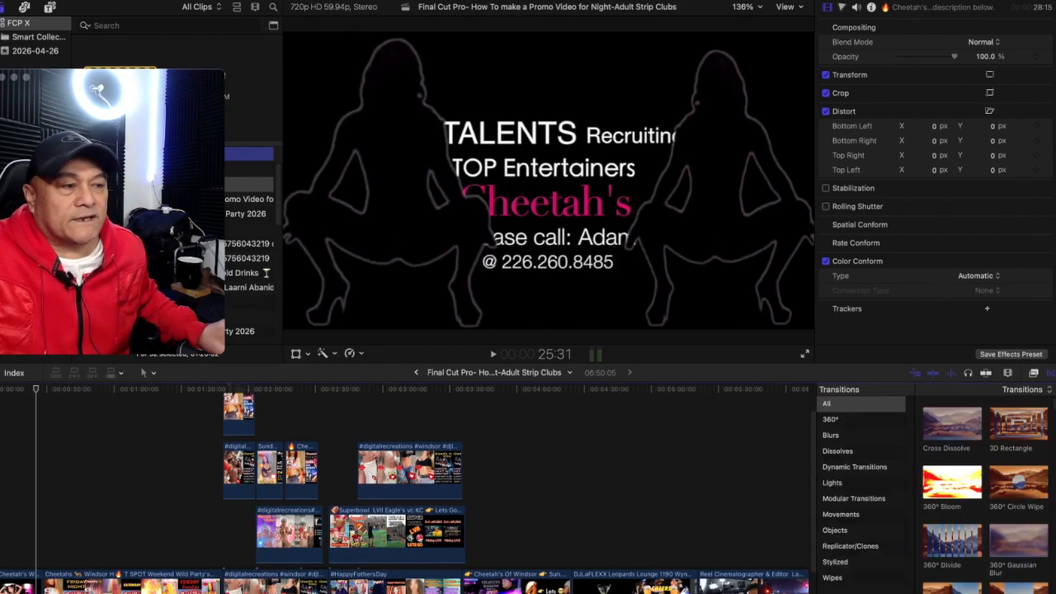
scroll(952, 514, down, 3)
click(952, 515)
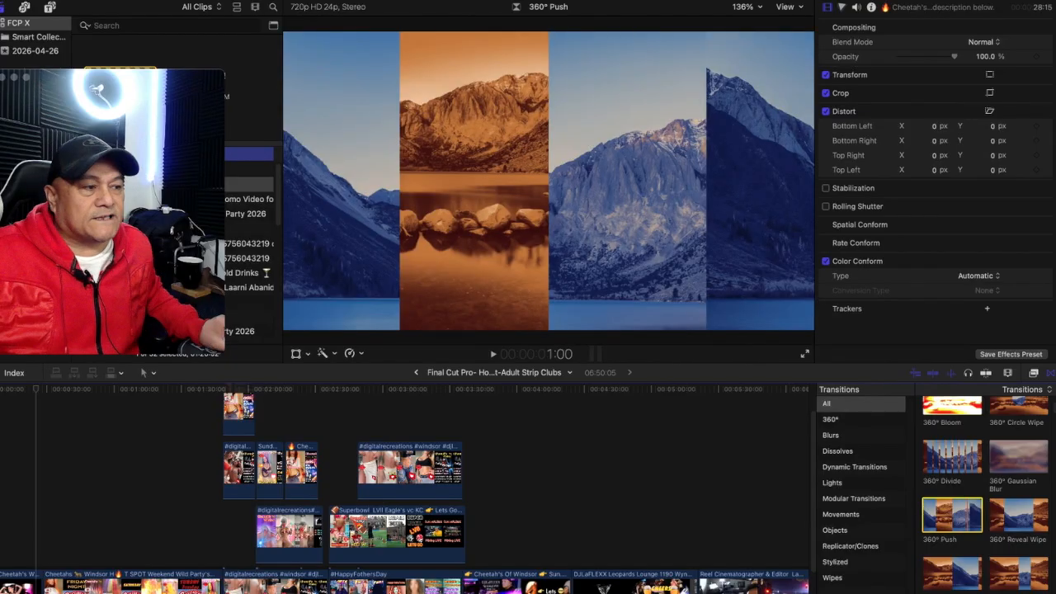
scroll(985, 493, down, 3)
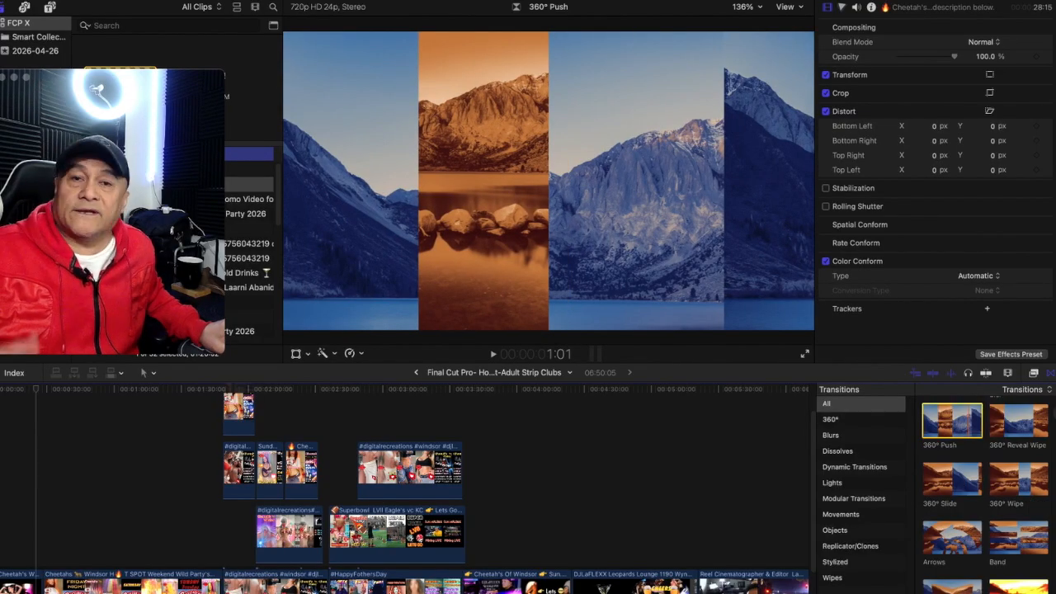
scroll(985, 494, down, 3)
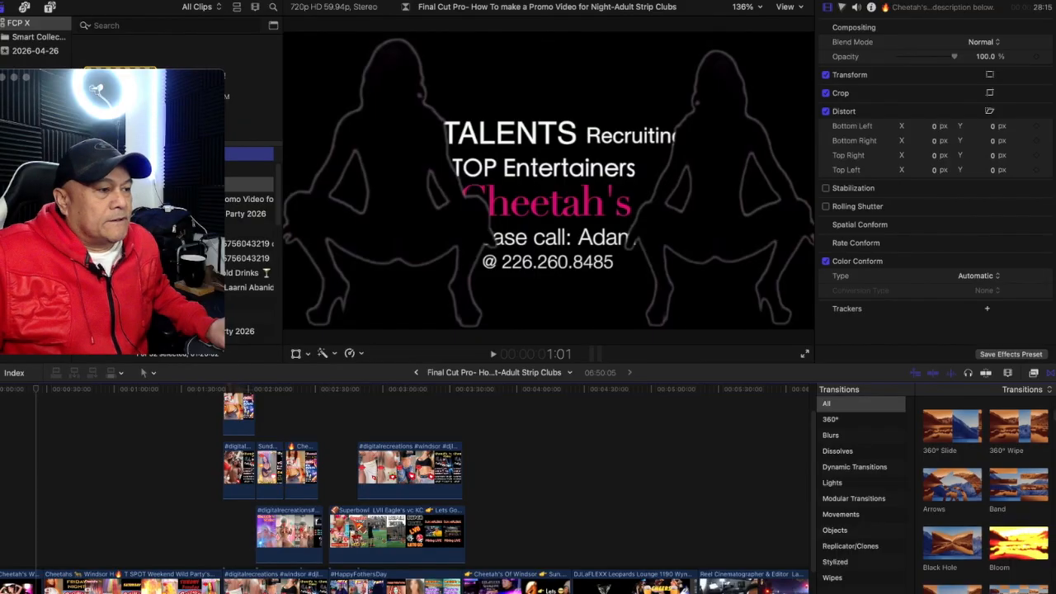
Apply the Chevron transition at the cut between the first two primary clips, allowing the media to overlap
scroll(985, 495, down, 1)
scroll(986, 495, down, 5)
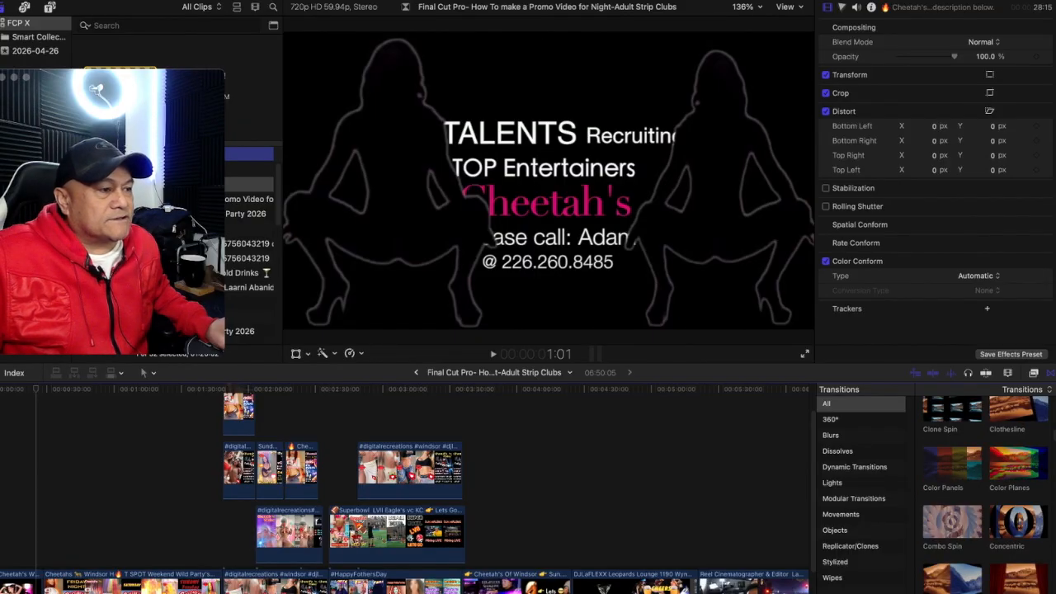
scroll(985, 495, up, 4)
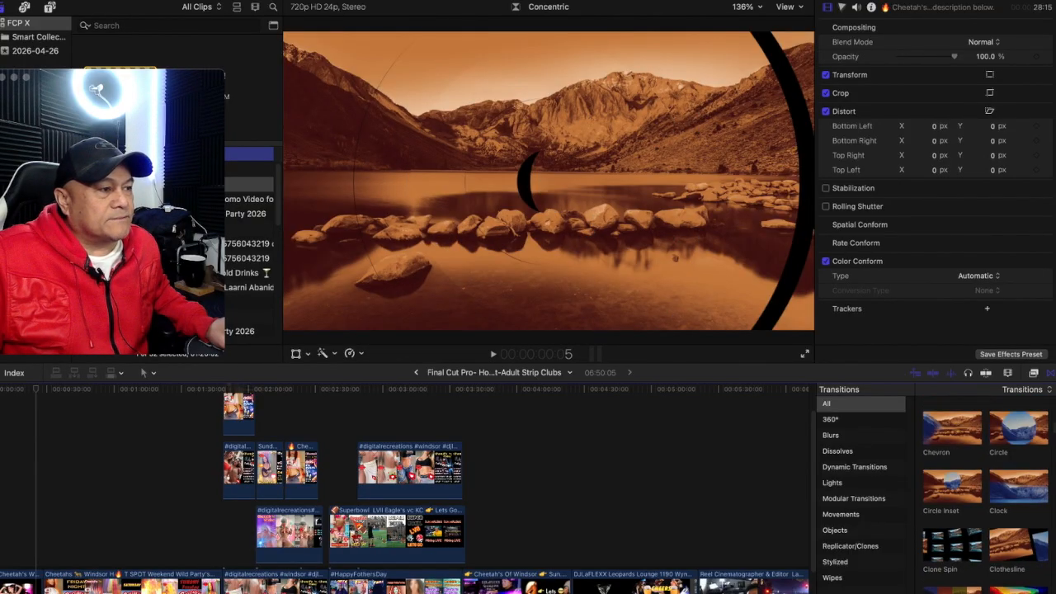
click(952, 428)
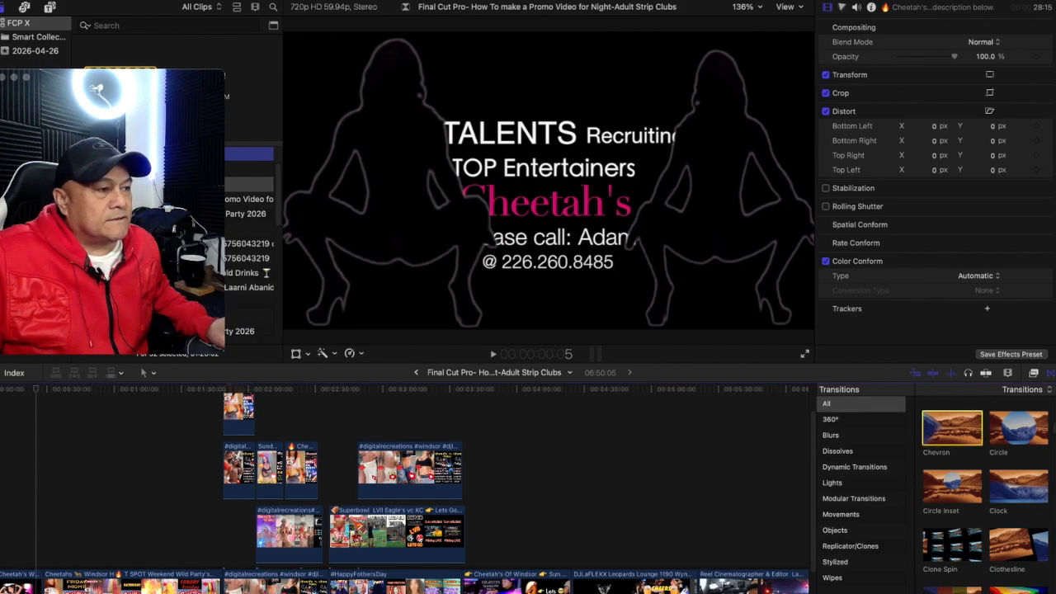
drag(952, 427, 44, 581)
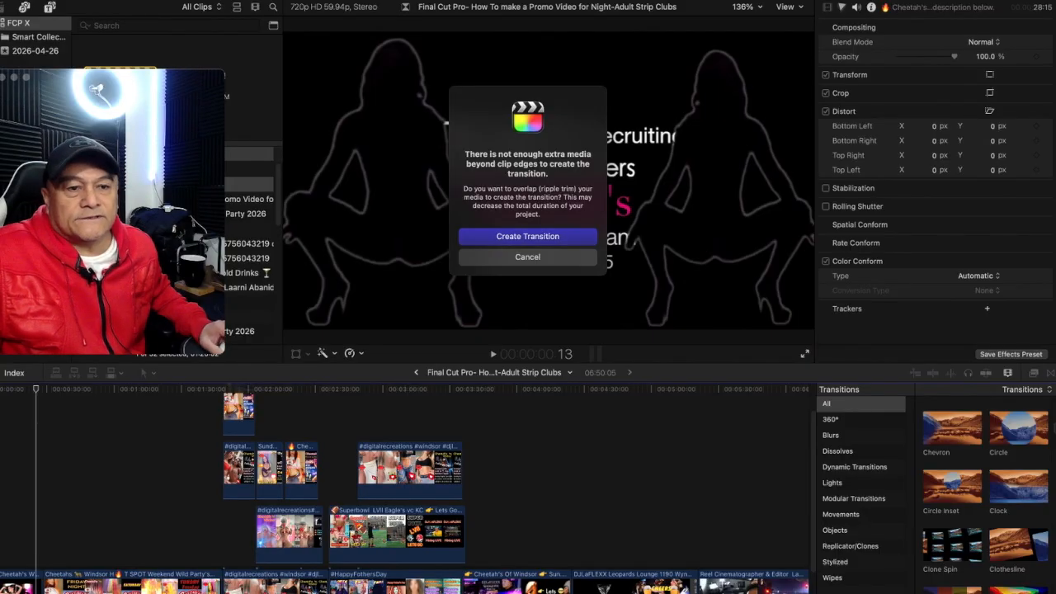
key(Return)
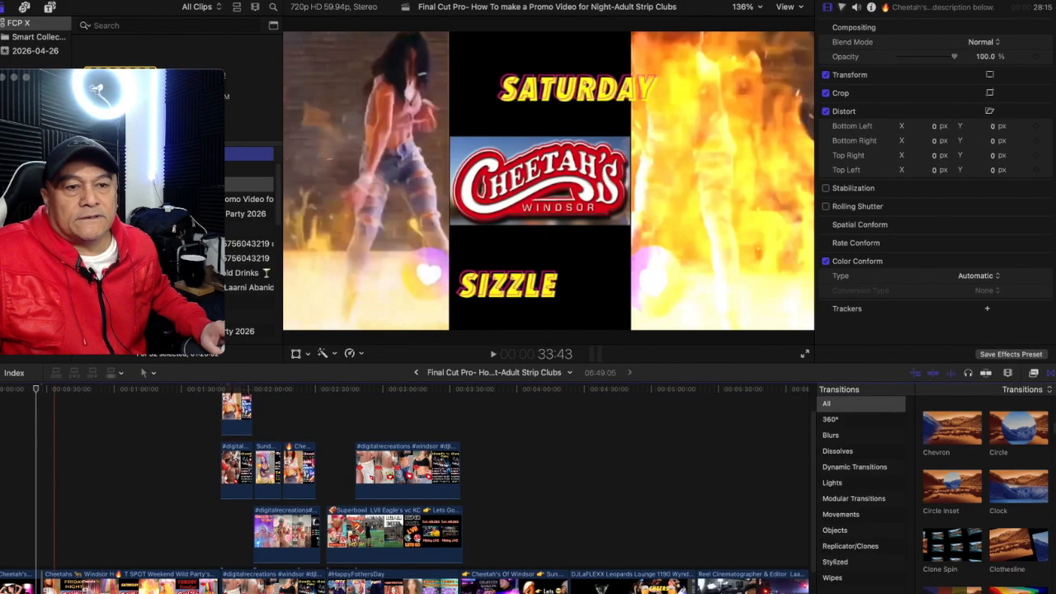
Play the timeline across the first cut to review the Chevron transition
click(35, 388)
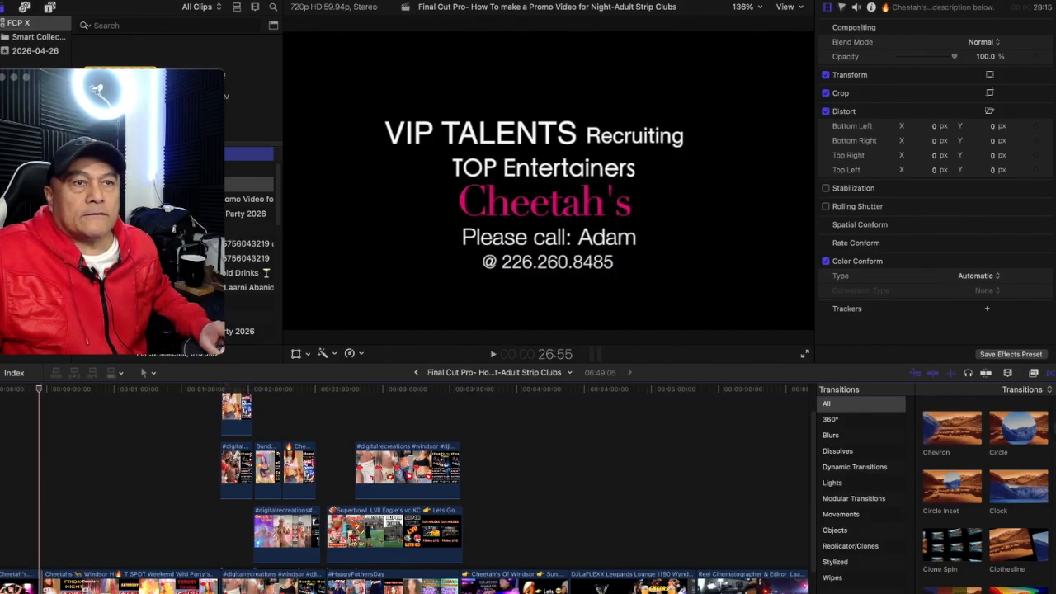
key(space)
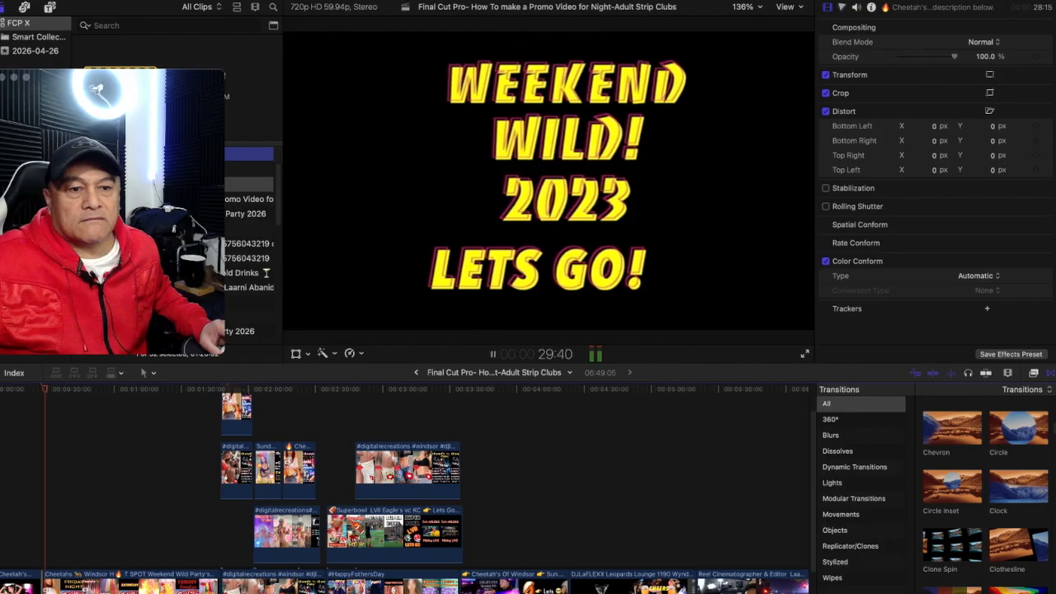
key(space)
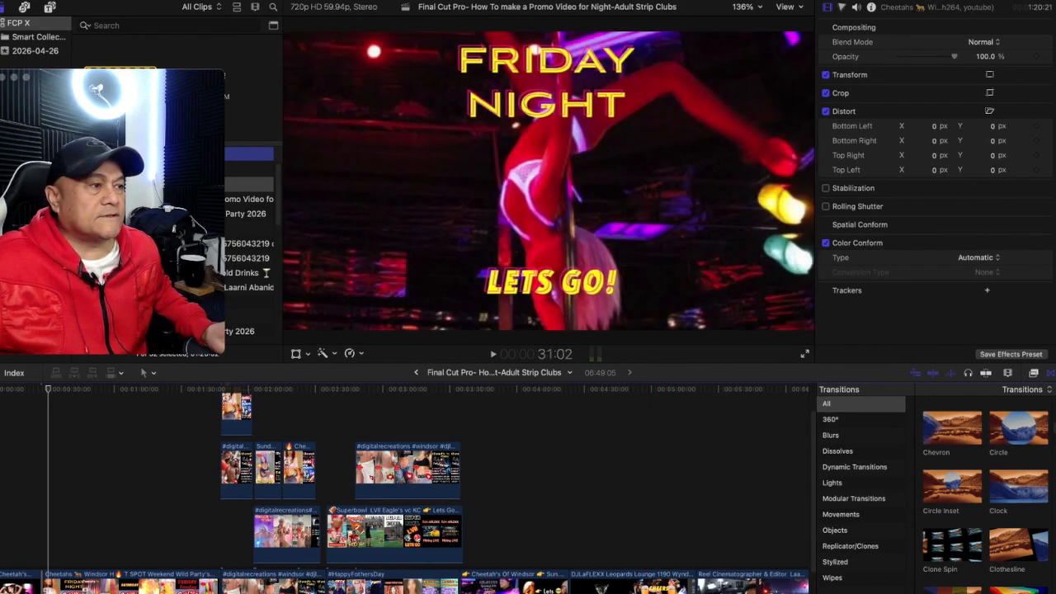
Magnify the timeline around the first cut and play from just before the Chevron transition
click(1008, 373)
drag(1013, 400, 1037, 400)
click(21, 389)
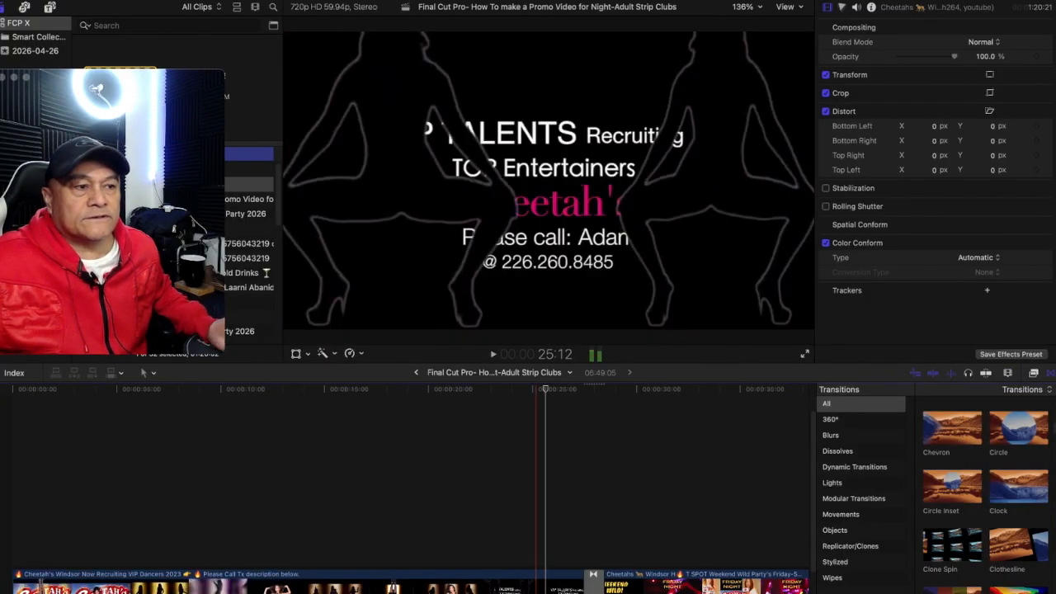
click(574, 390)
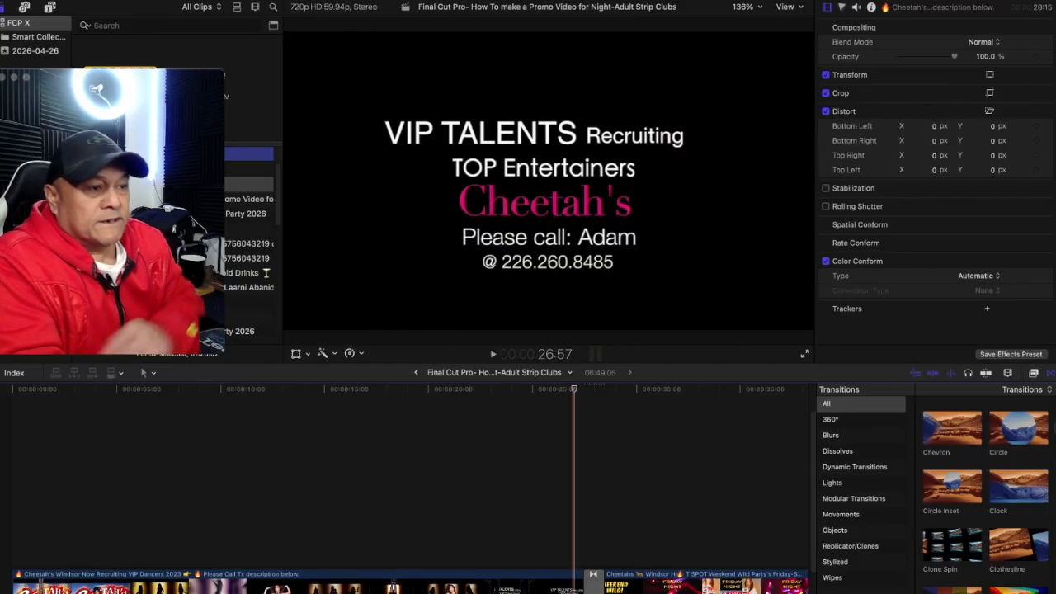
key(space)
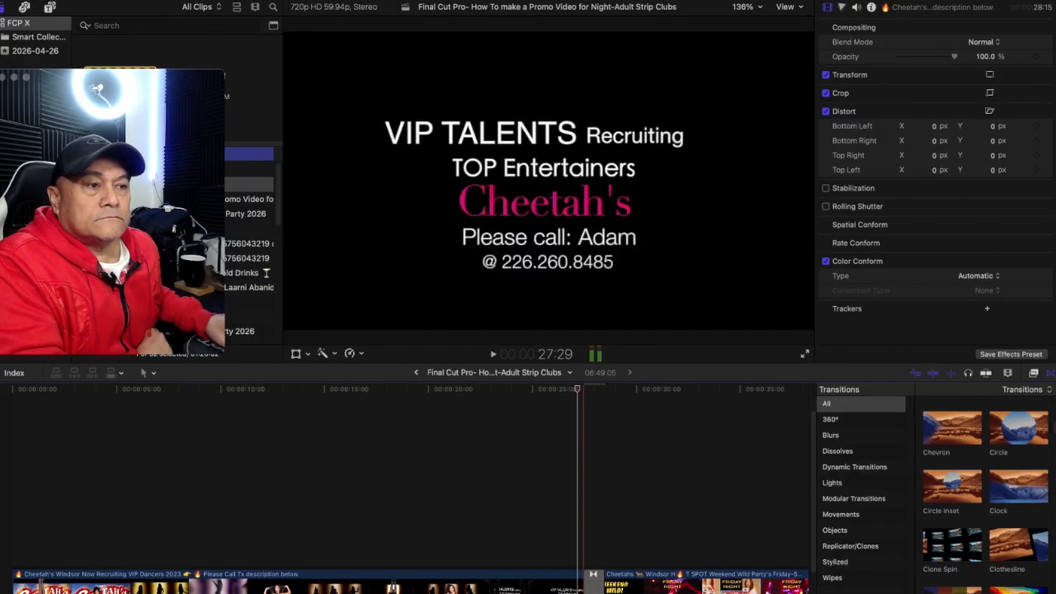
Delete the Chevron transition between the first two clips and add Chevron again at the same cut
click(594, 576)
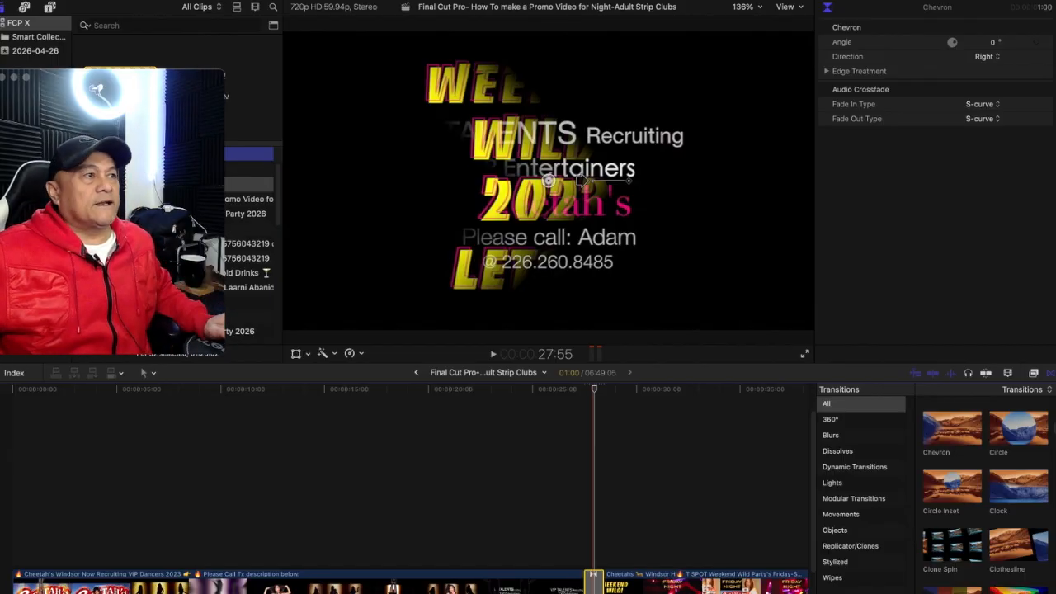
key(slash)
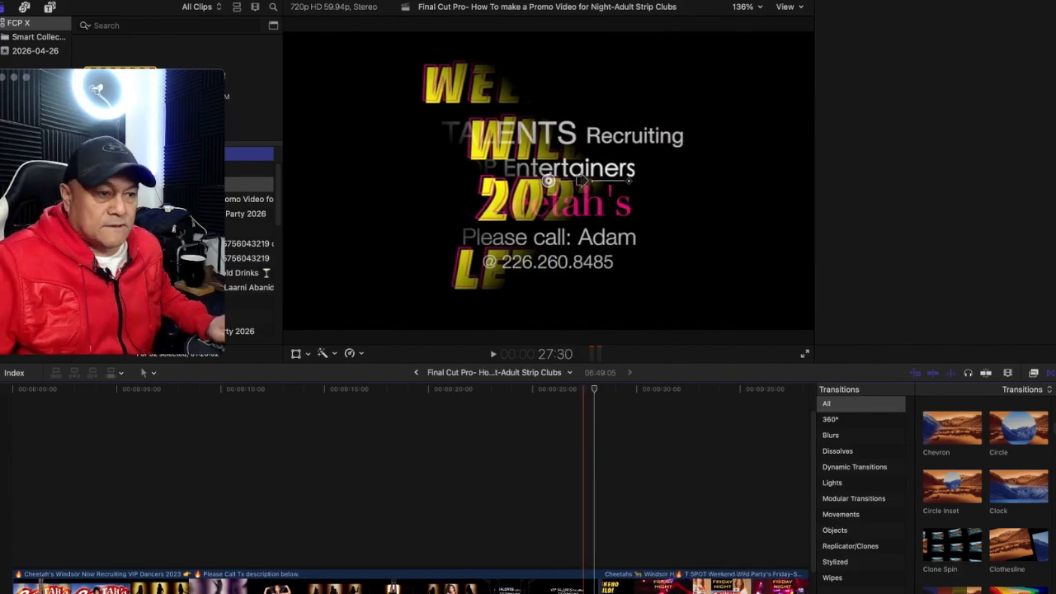
key(Delete)
click(951, 486)
click(952, 428)
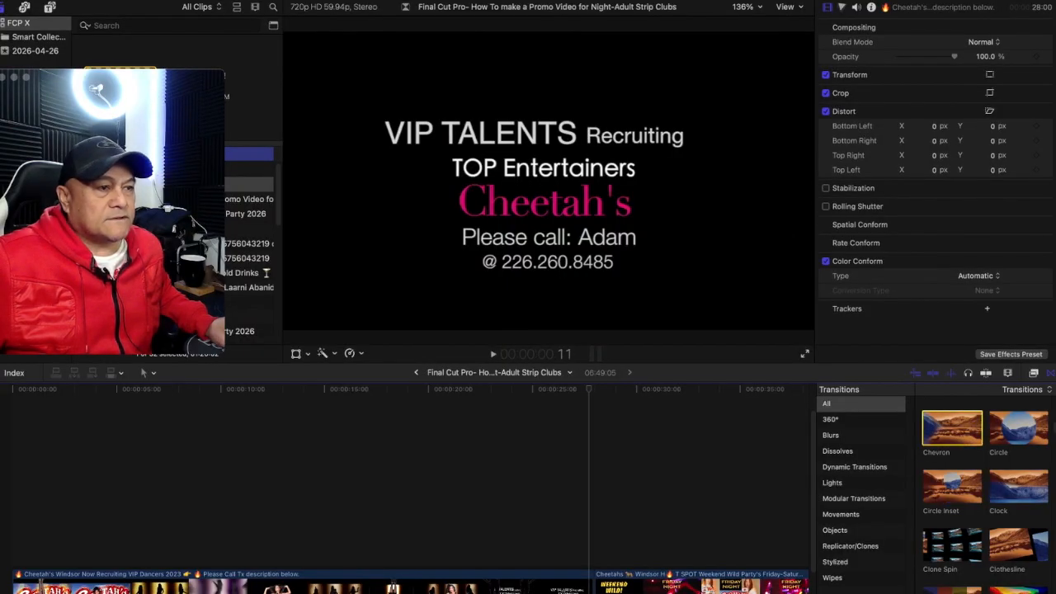
mouse_move(952, 427)
mouse_down()
mouse_move(825, 466)
mouse_move(591, 580)
mouse_up()
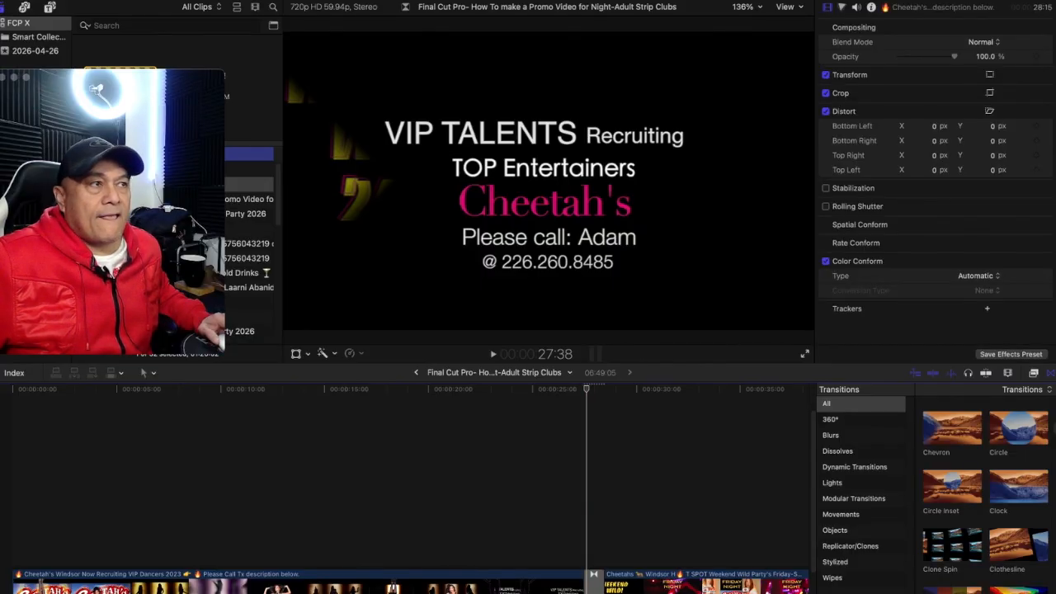
Inspect the middle of the Chevron transition and its settings, and check the status of the background tasks
click(592, 389)
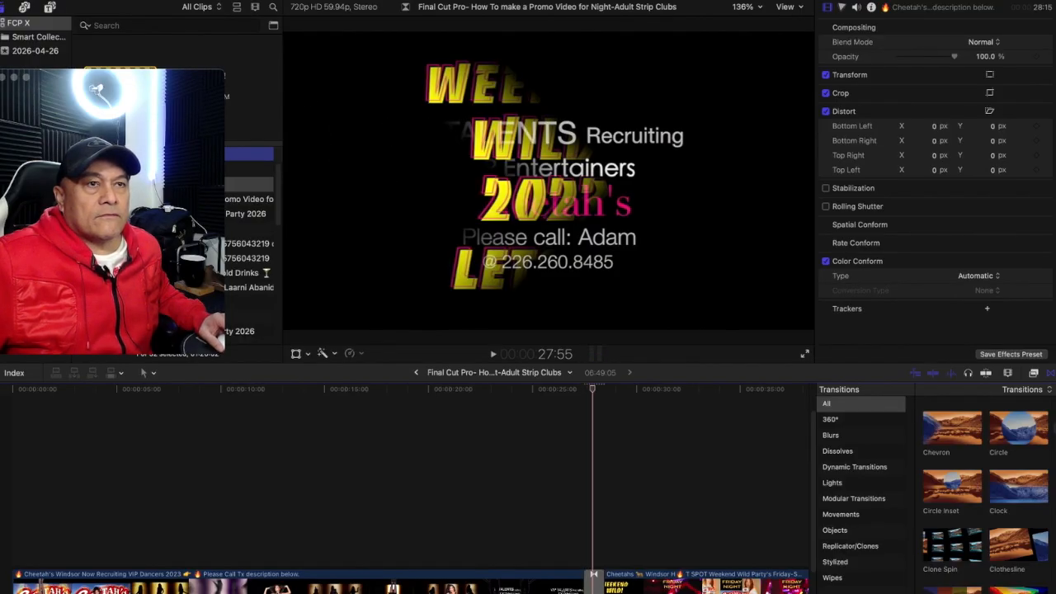
click(595, 575)
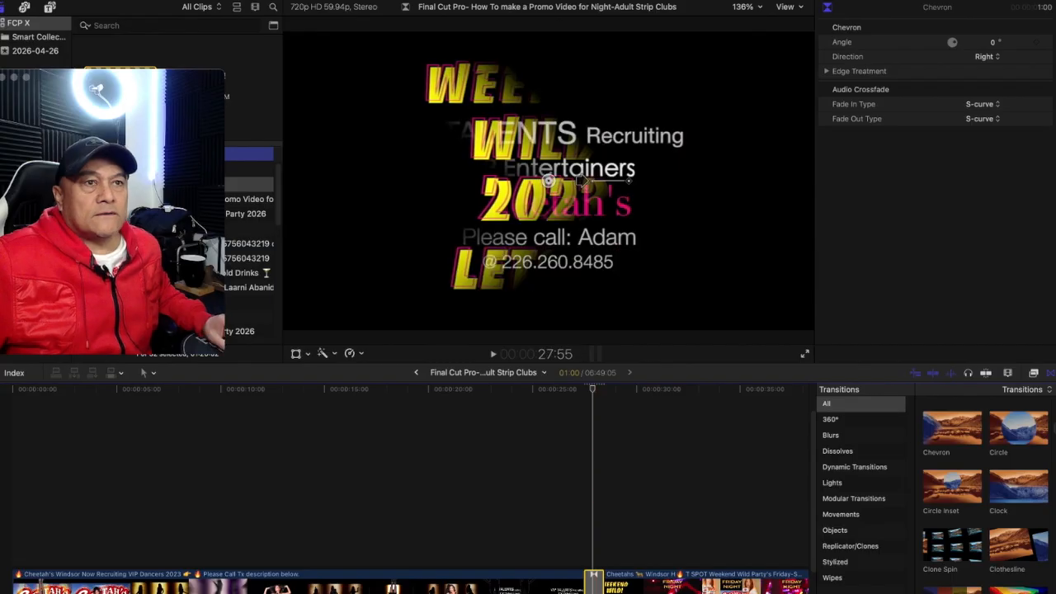
key(super+9)
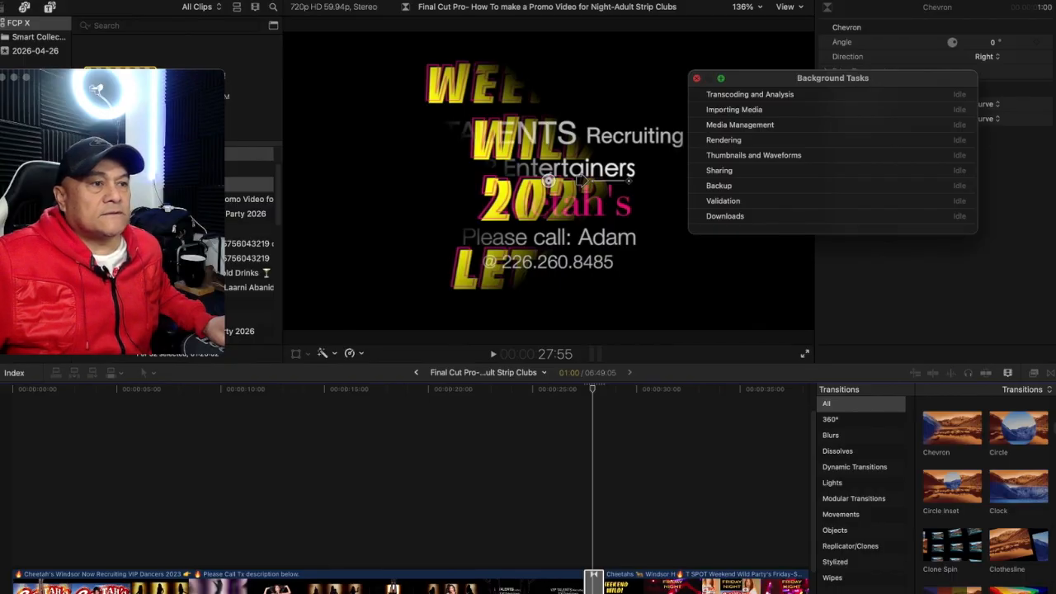
click(697, 79)
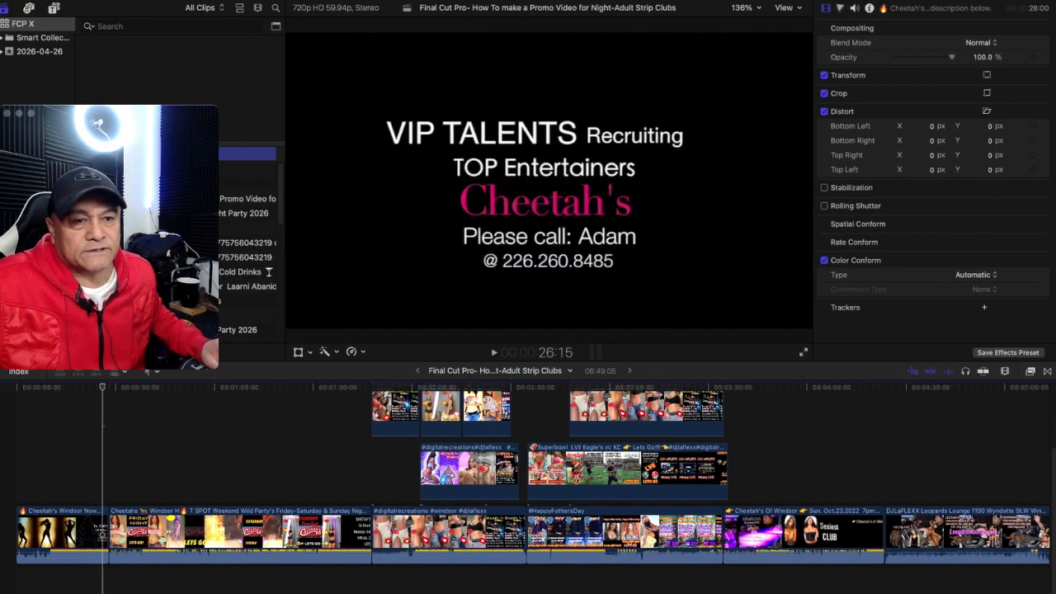
Reopen the transitions library and apply Chevron at the cut between the first two primary clips
click(1047, 371)
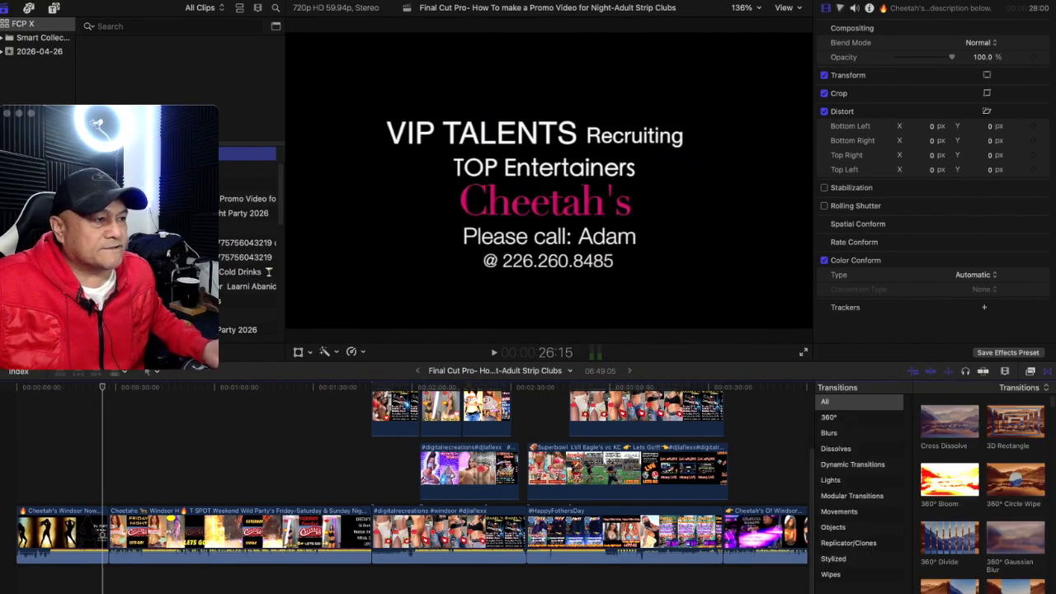
scroll(982, 493, down, 3)
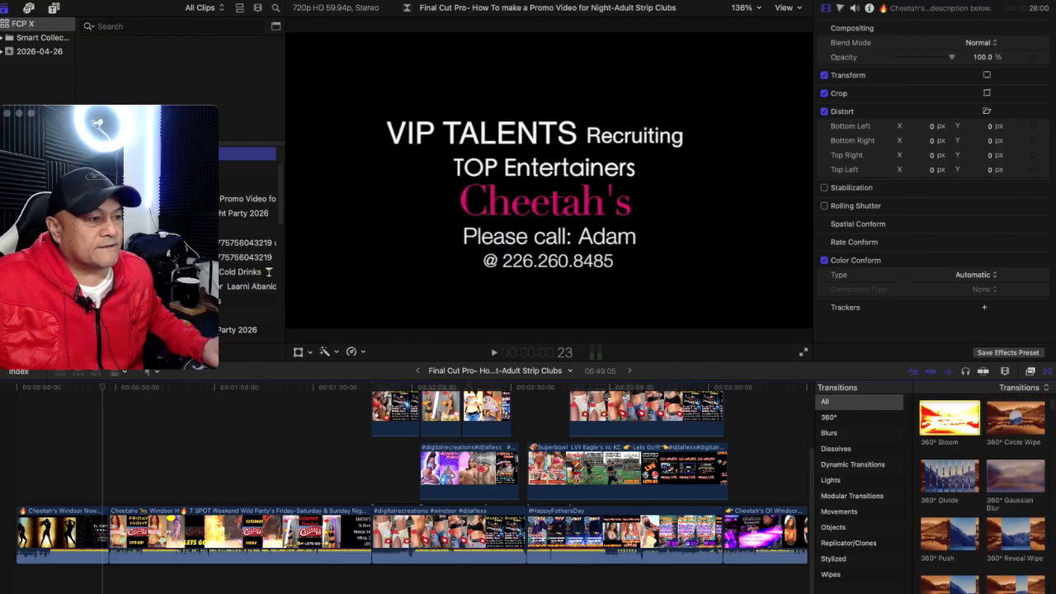
scroll(982, 493, down, 10)
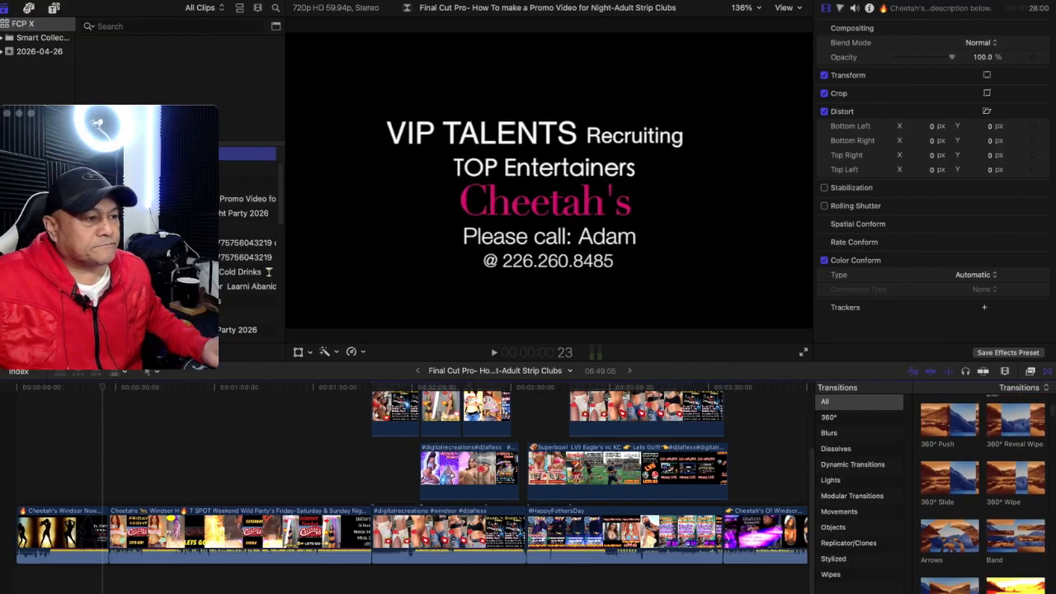
scroll(983, 494, down, 1)
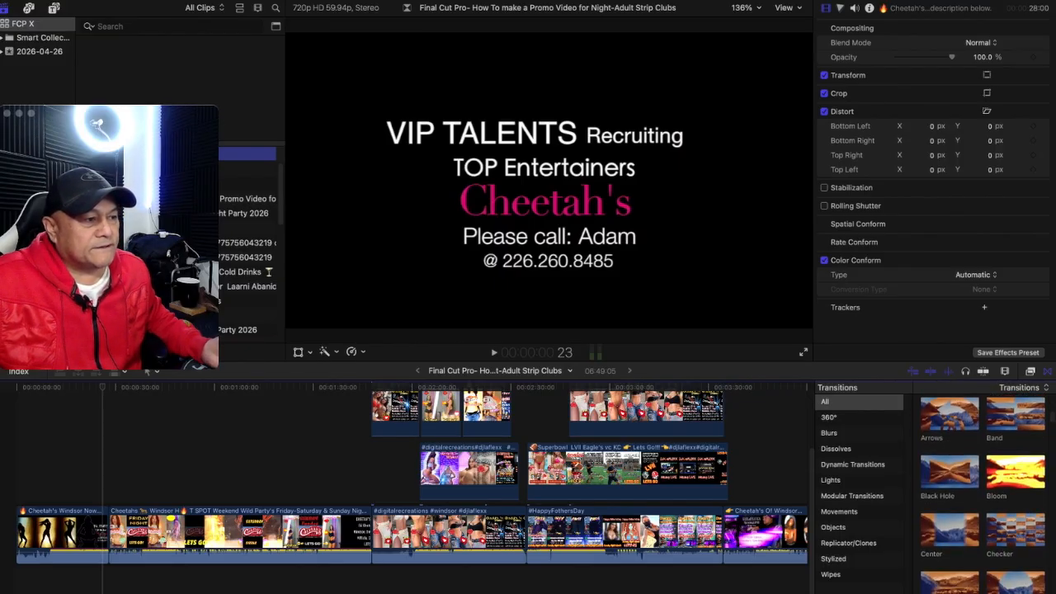
drag(948, 583, 110, 525)
Magnify the timeline around the new Chevron transition and place the playhead at the transition's start
key(space)
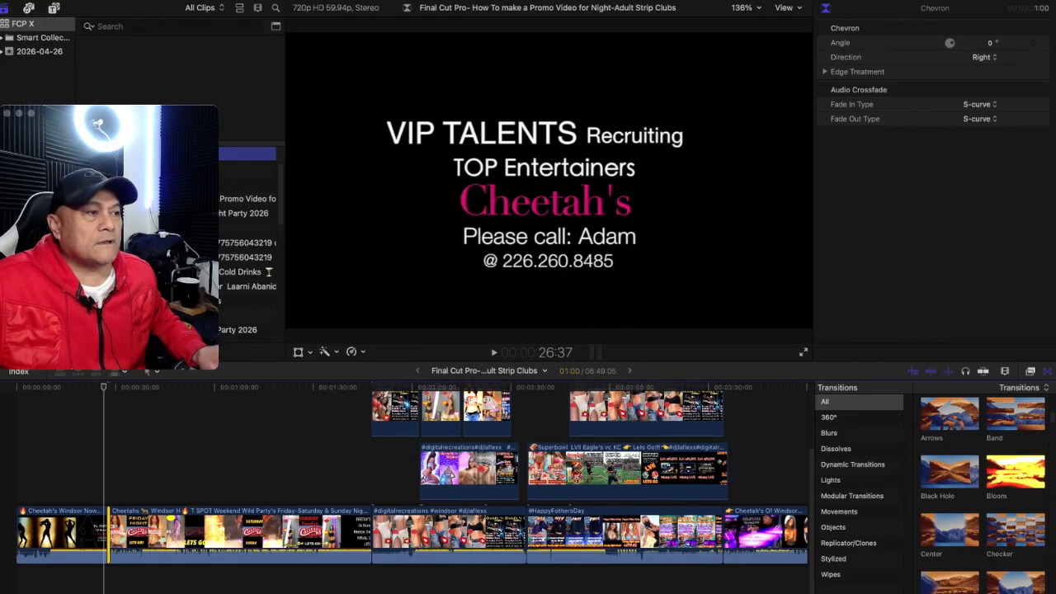
click(1005, 372)
mouse_move(1018, 399)
mouse_down()
mouse_move(1049, 399)
mouse_move(1025, 399)
mouse_up()
click(201, 458)
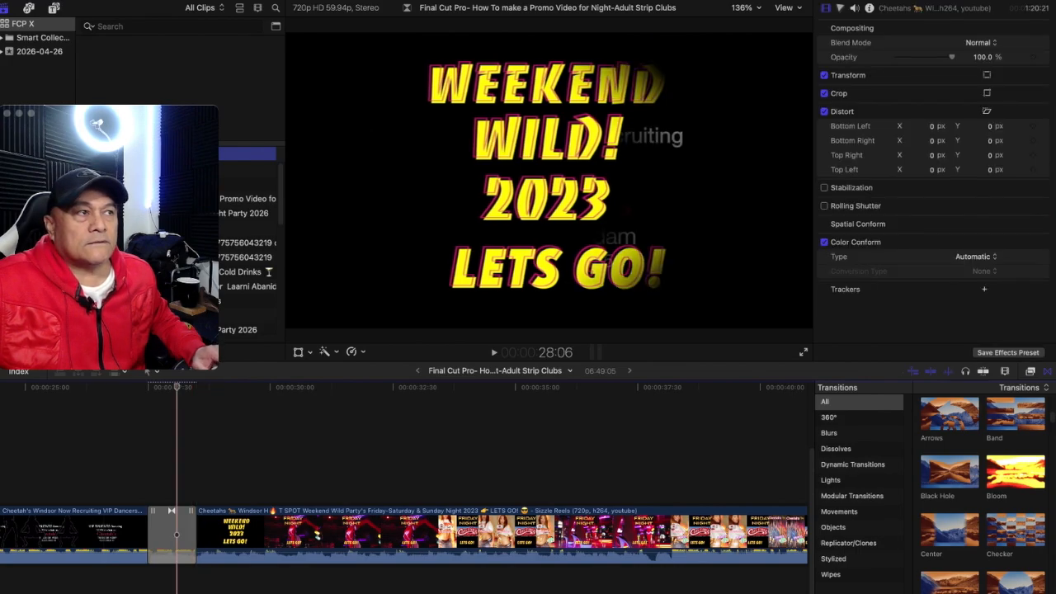
click(147, 387)
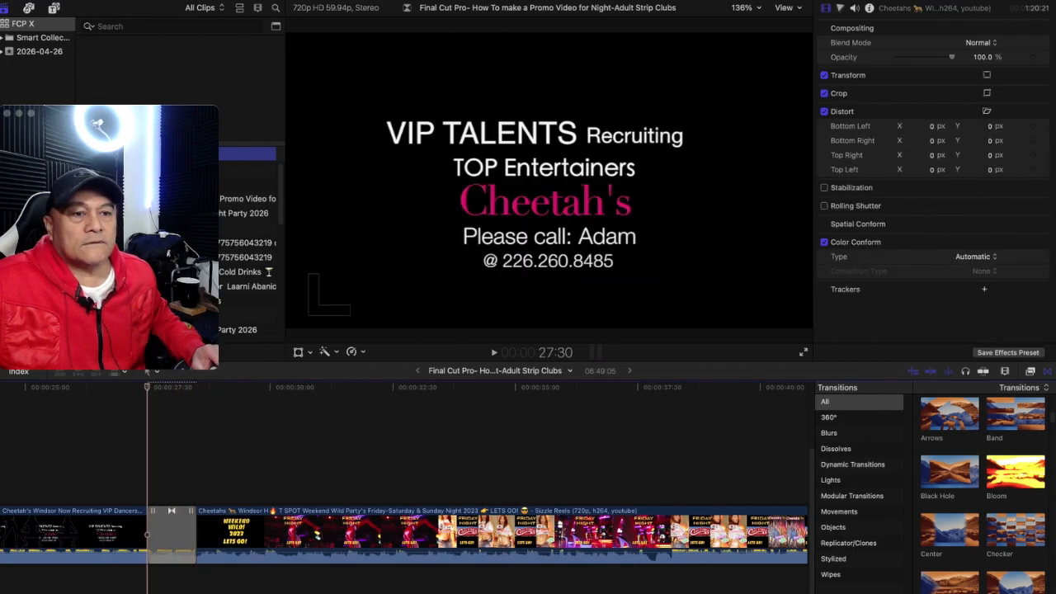
Play the Chevron transition from its start into the opening of the second primary clip
key(space)
click(144, 386)
key(space)
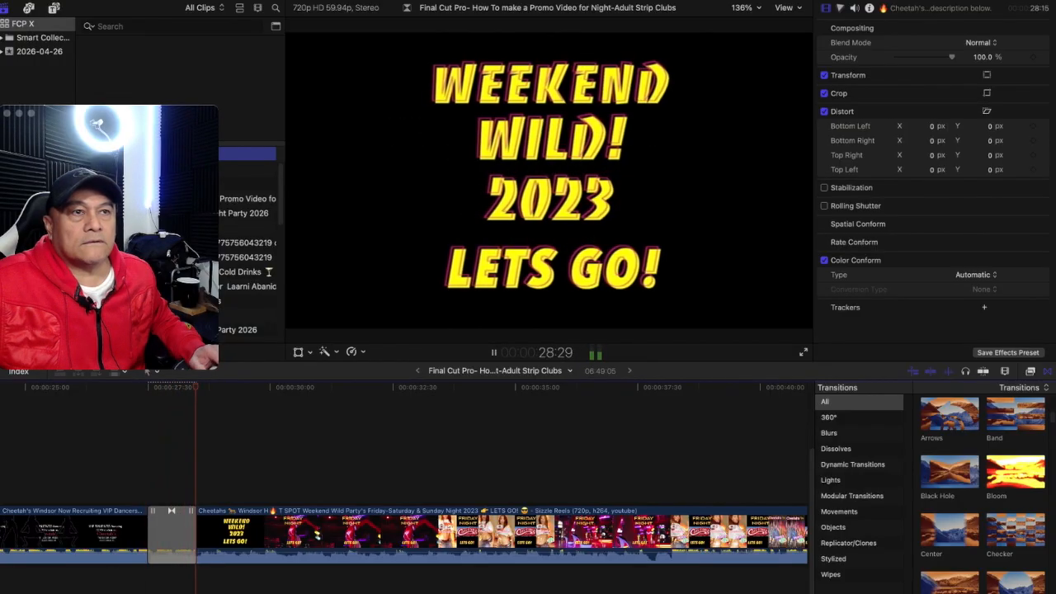
key(space)
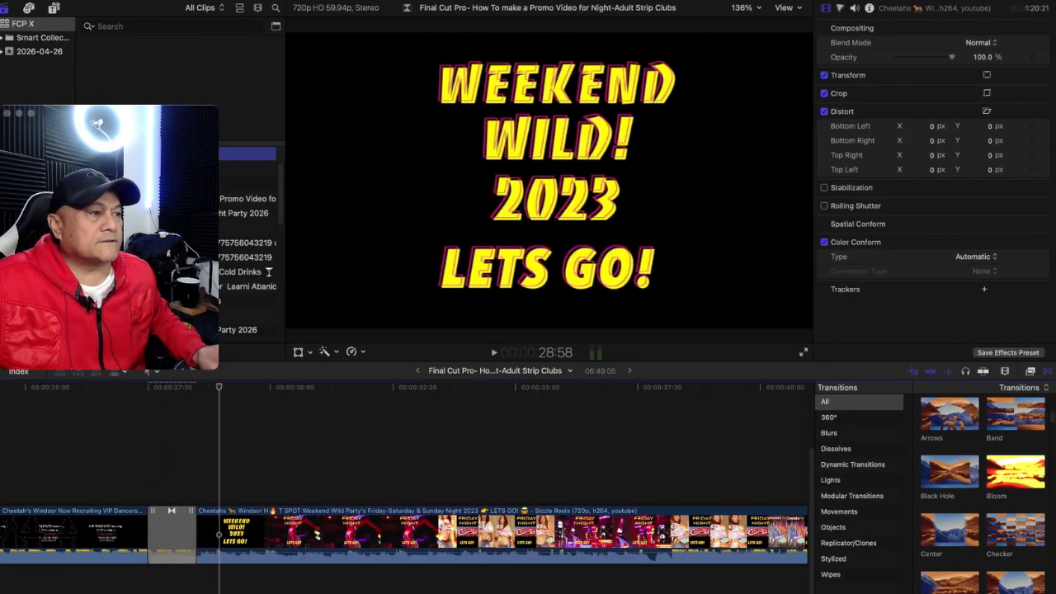
Play across the cut between the second and third primary clips, starting at about 1:46
key(ctrl+super+5)
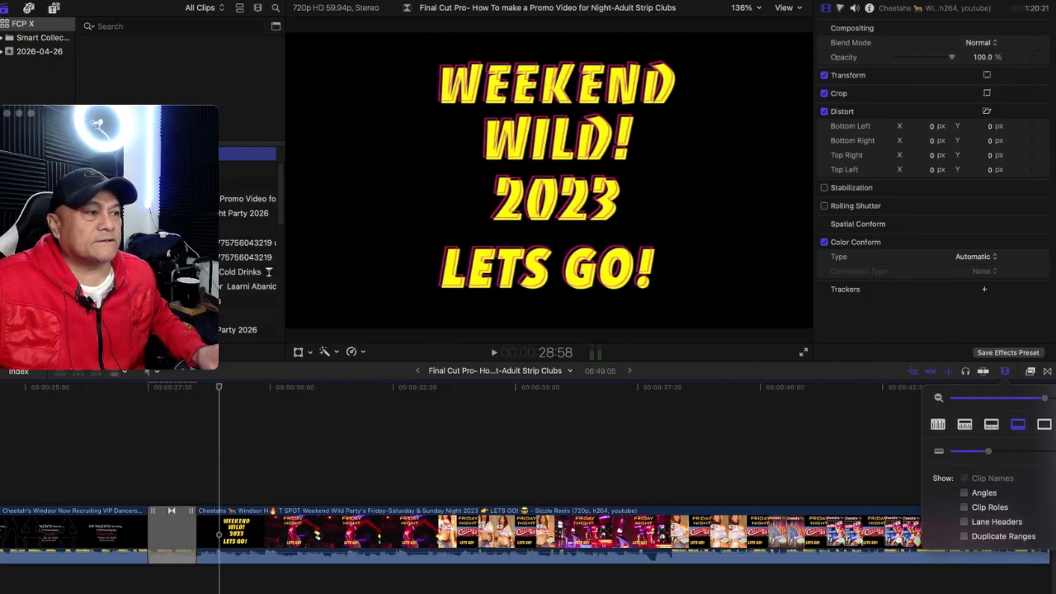
drag(1044, 398, 1024, 398)
click(197, 462)
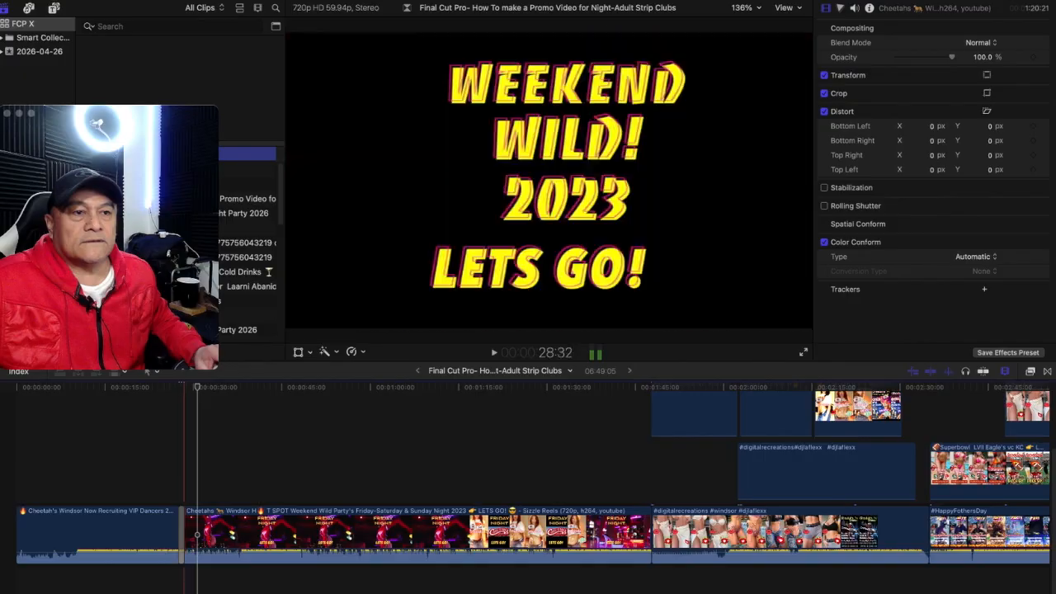
scroll(512, 475, right, 5)
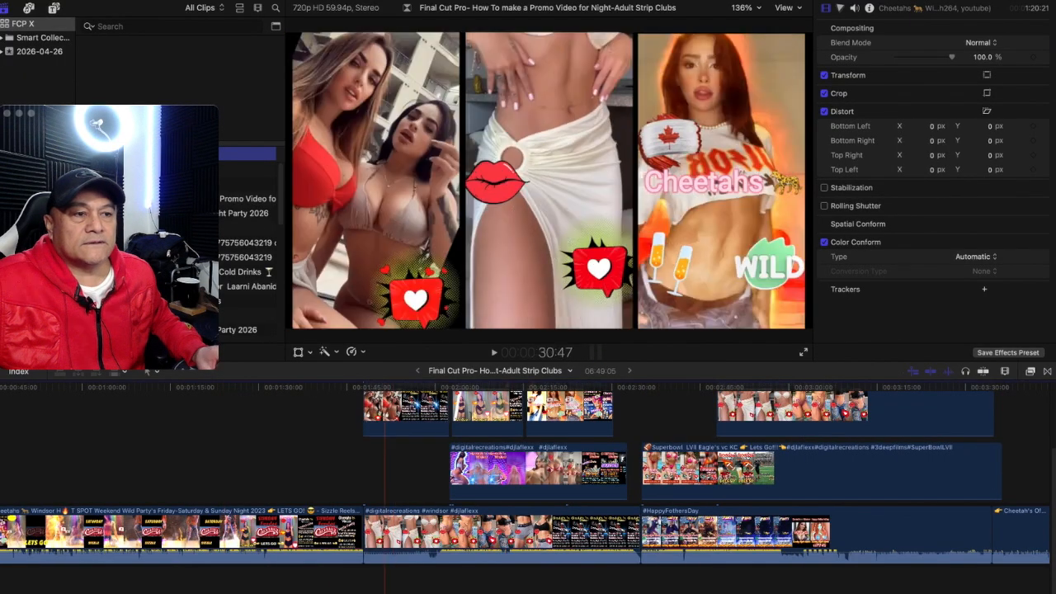
click(352, 462)
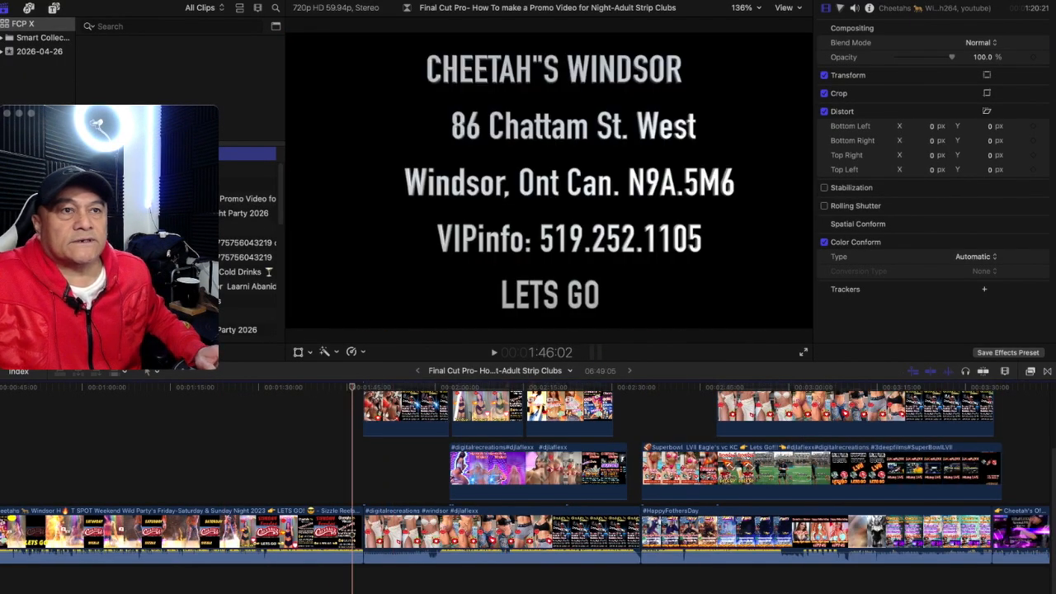
scroll(350, 479, up, 3)
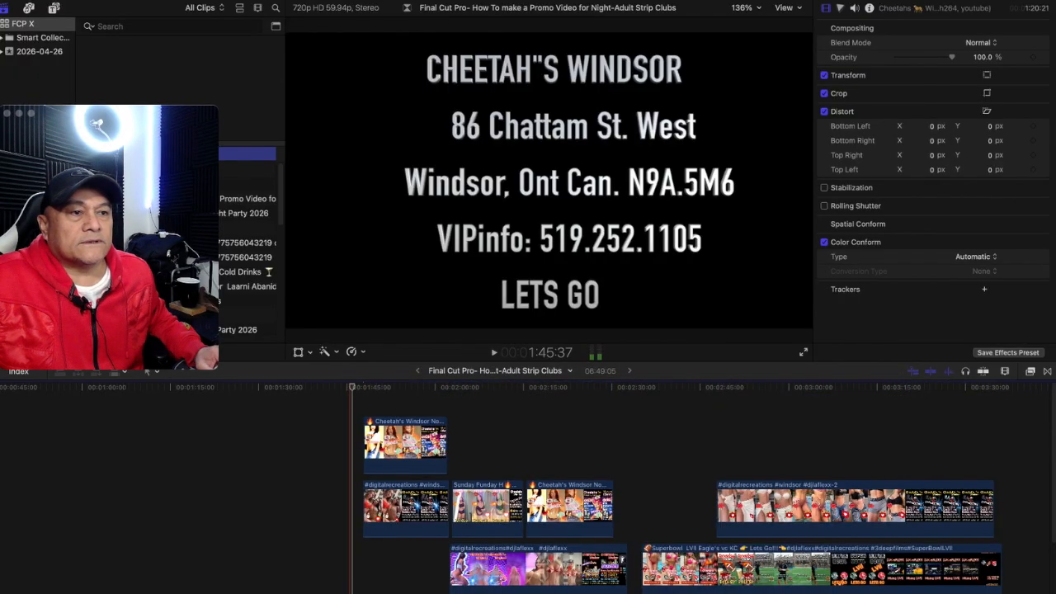
scroll(350, 479, down, 2)
key(space)
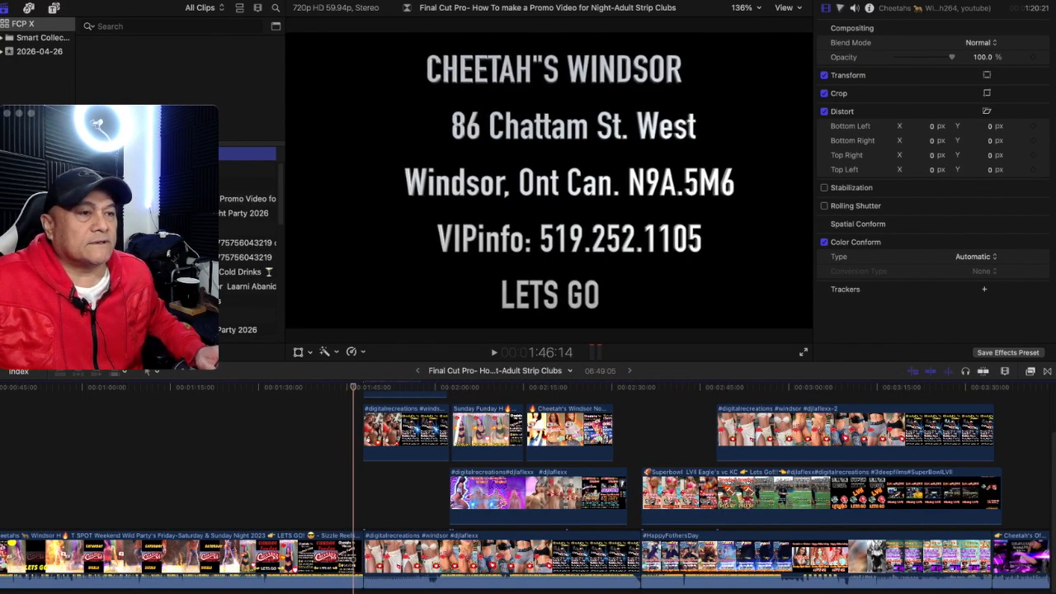
key(space)
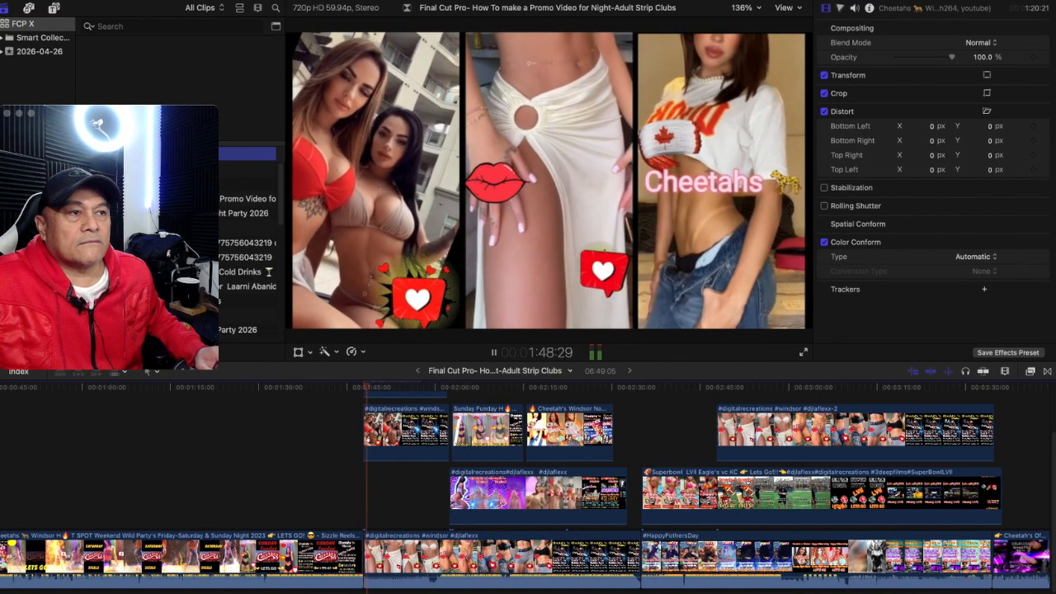
key(space)
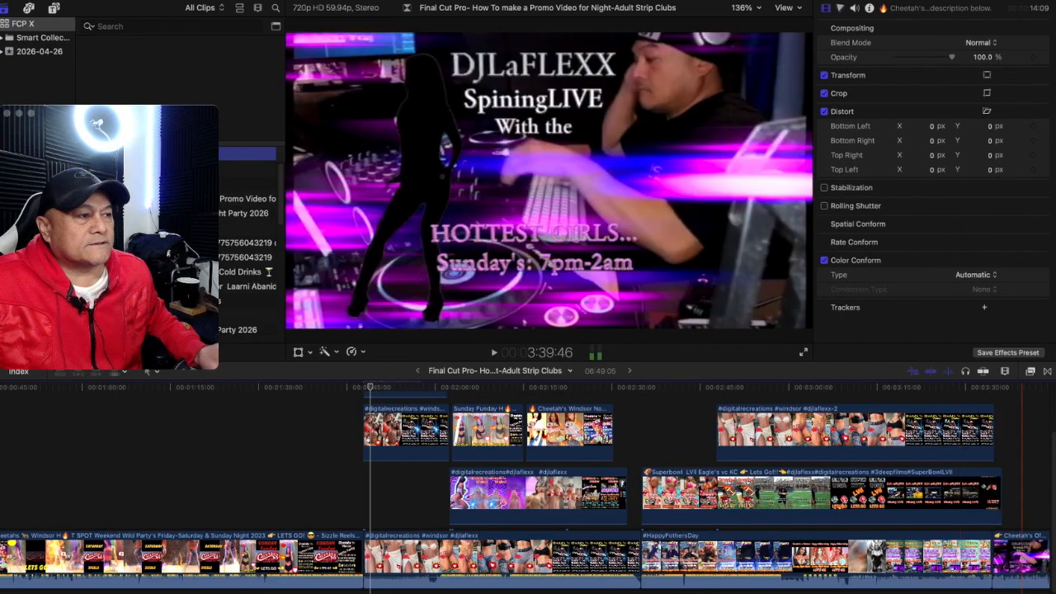
Apply the Bloom transition at the cut between the second and third primary clips
key(ctrl+super+5)
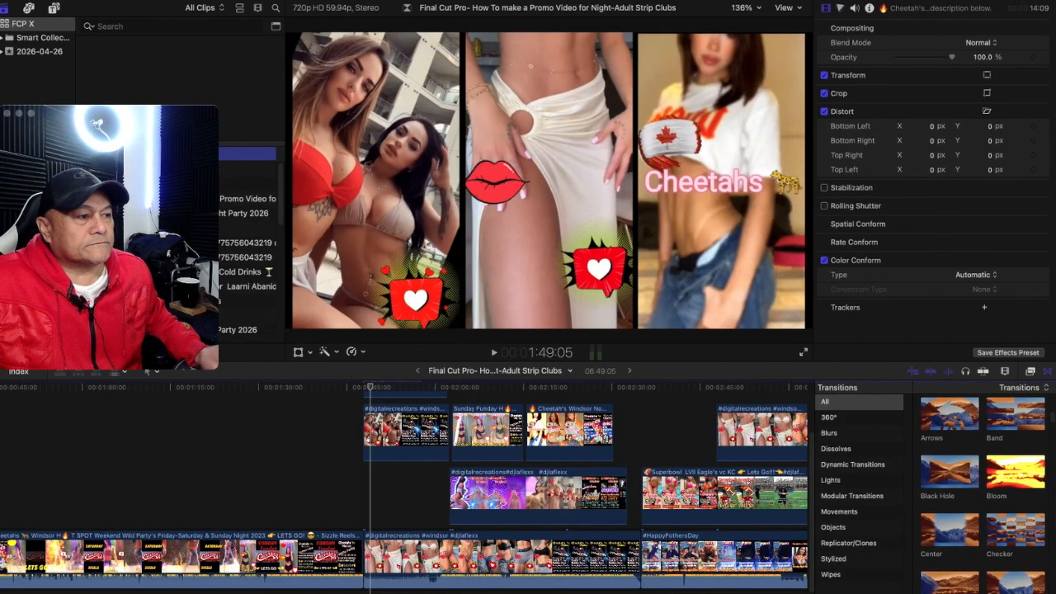
click(1014, 472)
drag(1015, 472, 348, 567)
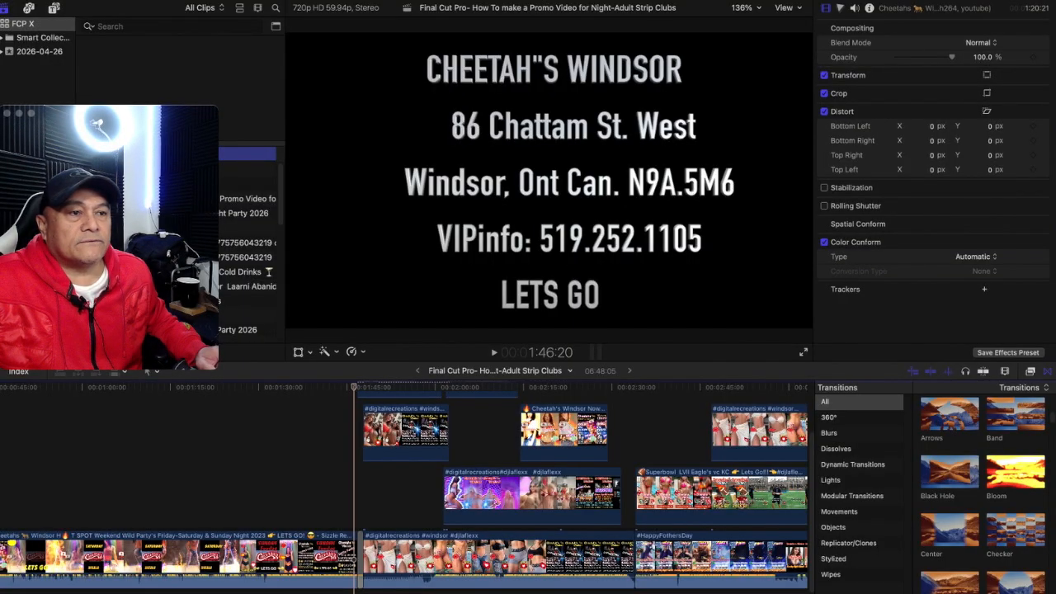
Play through the new Bloom transition and the start of the three-panel section
scroll(404, 487, up, 3)
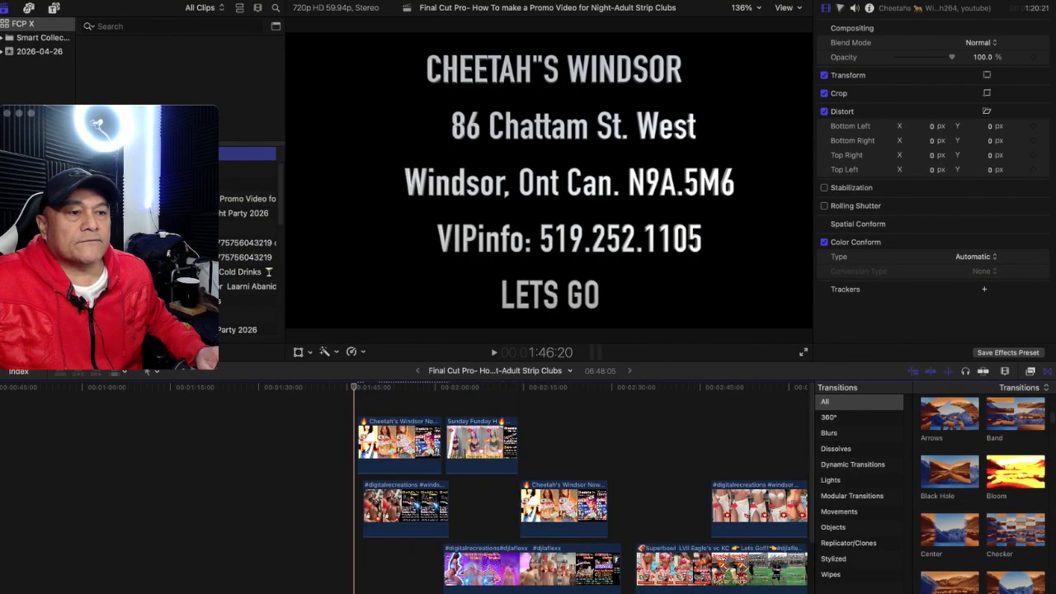
scroll(404, 487, right, 1)
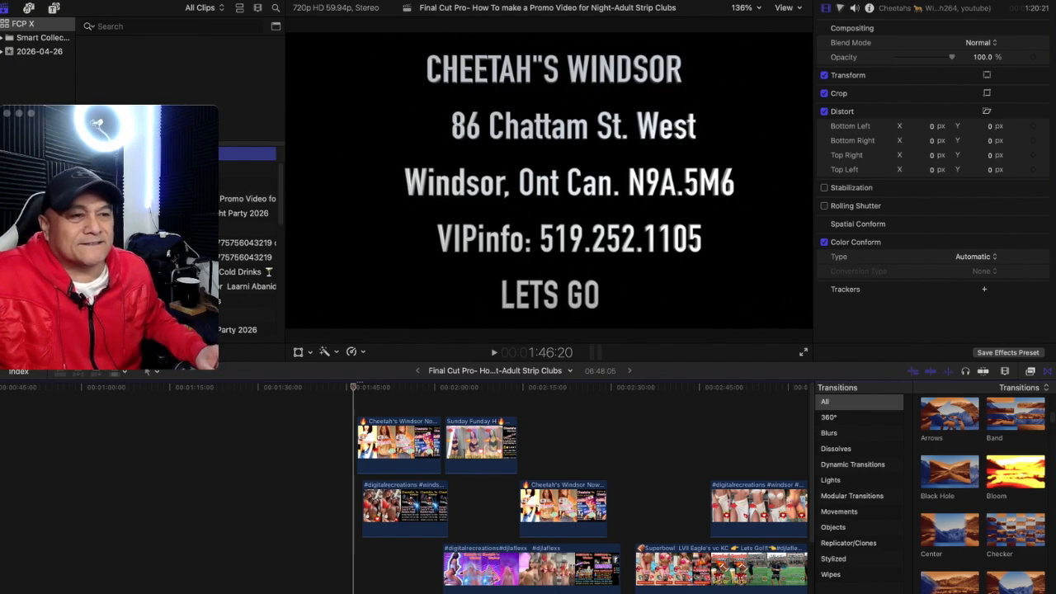
key(space)
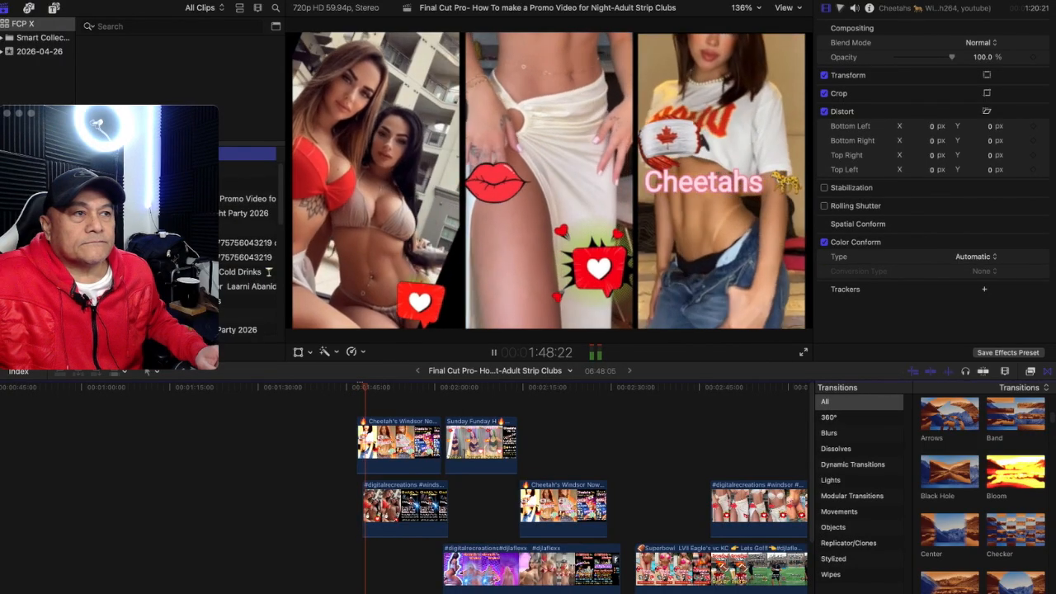
key(space)
Use Transform to nudge the third primary clip, the middle panel of the picture, slightly to the left at about 1:55
scroll(258, 445, right, 4)
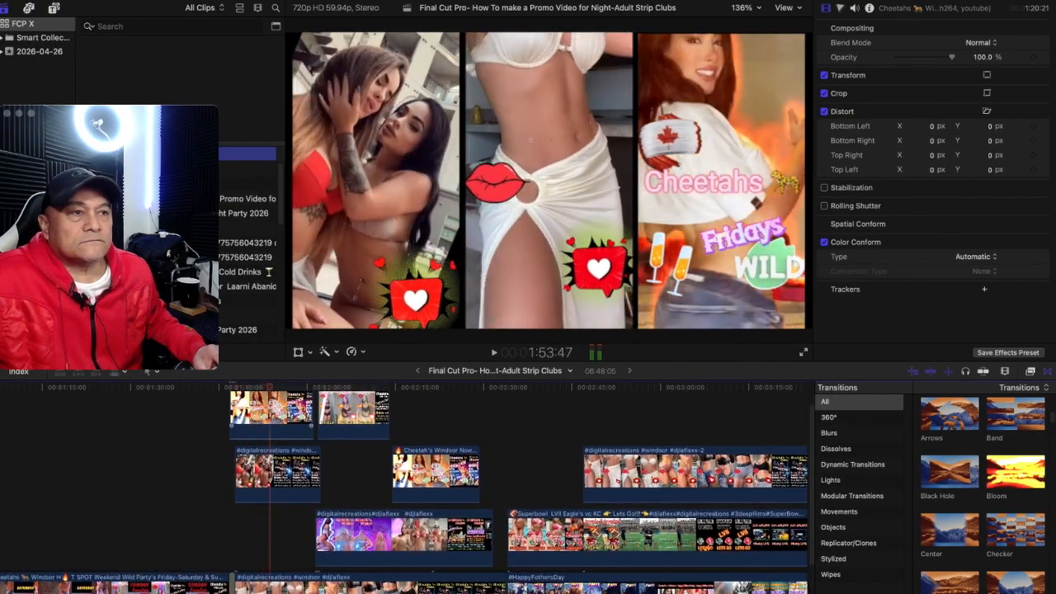
click(322, 536)
click(311, 352)
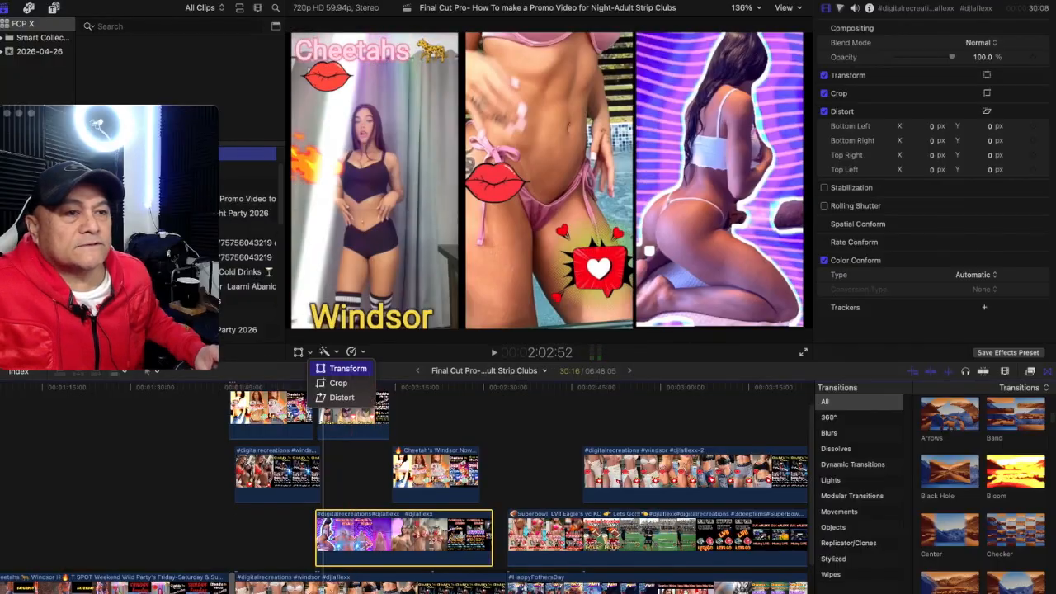
click(345, 368)
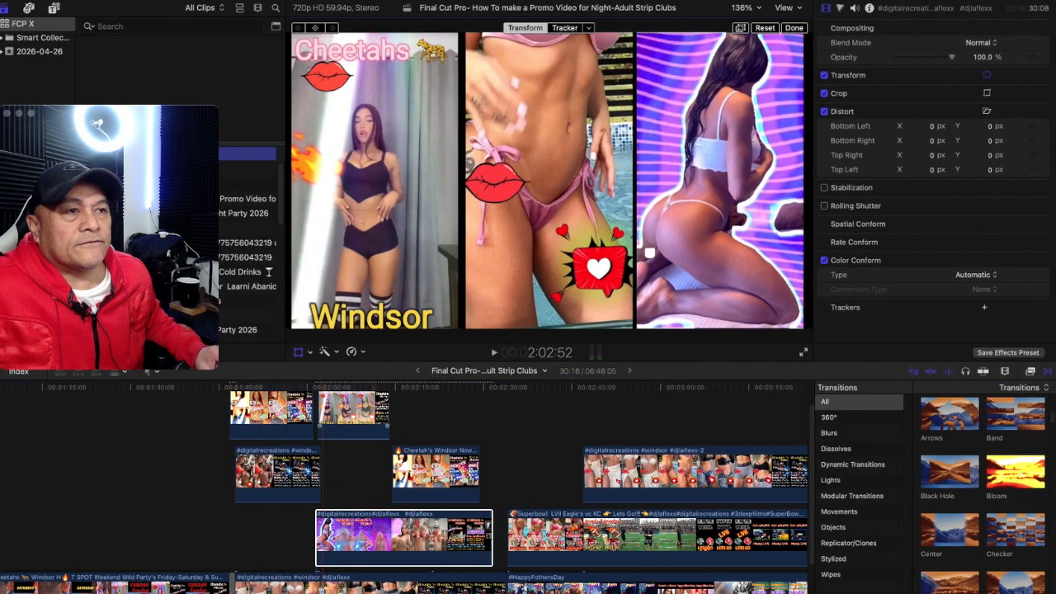
click(278, 408)
click(278, 474)
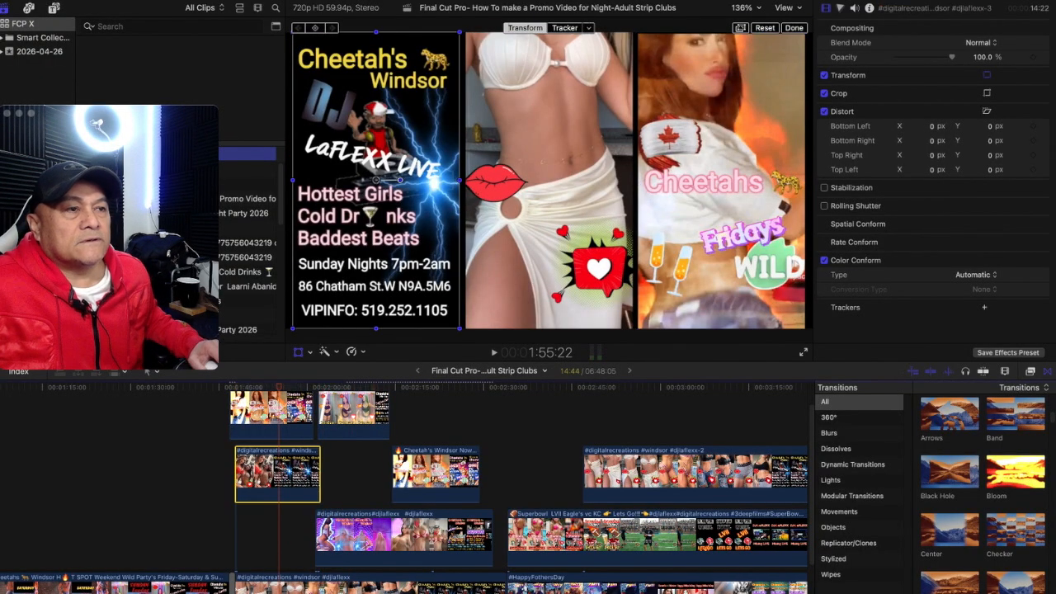
click(278, 584)
drag(549, 182, 547, 182)
click(793, 28)
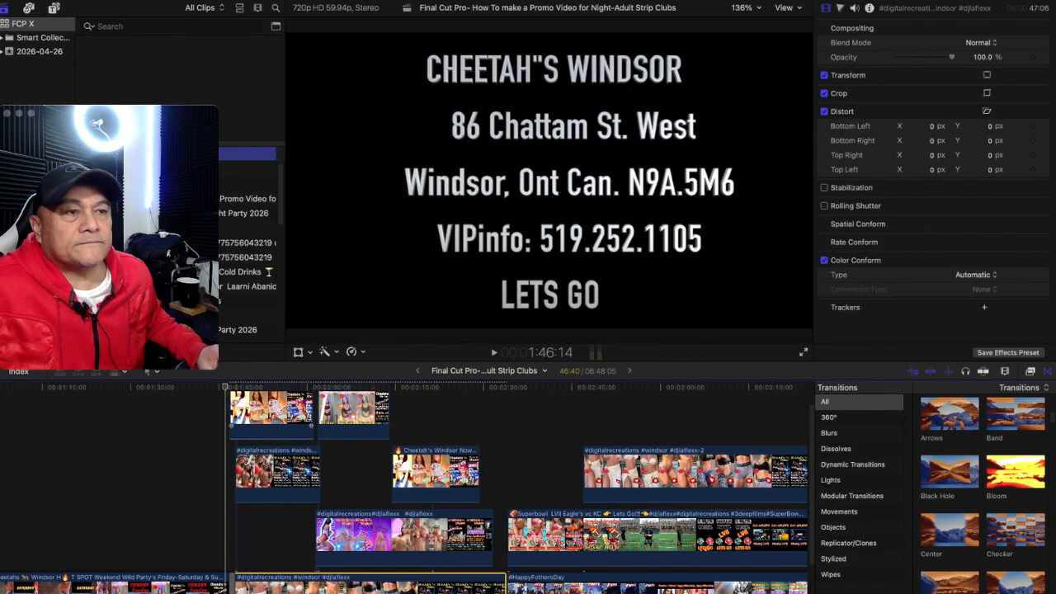
Move the middle panel's primary clip slightly further left with Transform at about 2:03, and return the playhead to the Bloom transition
click(242, 387)
click(297, 353)
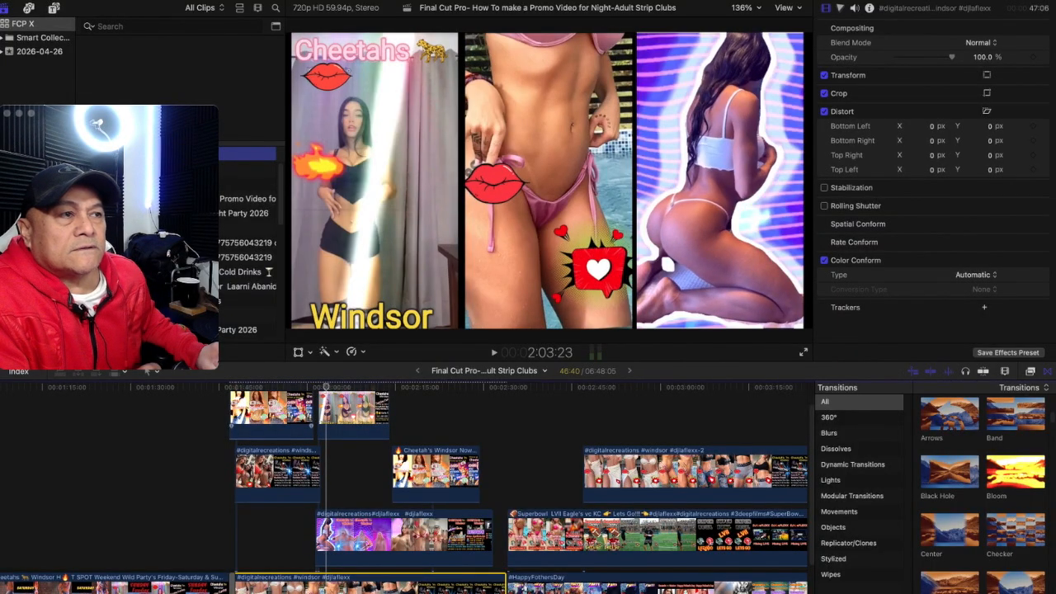
click(326, 536)
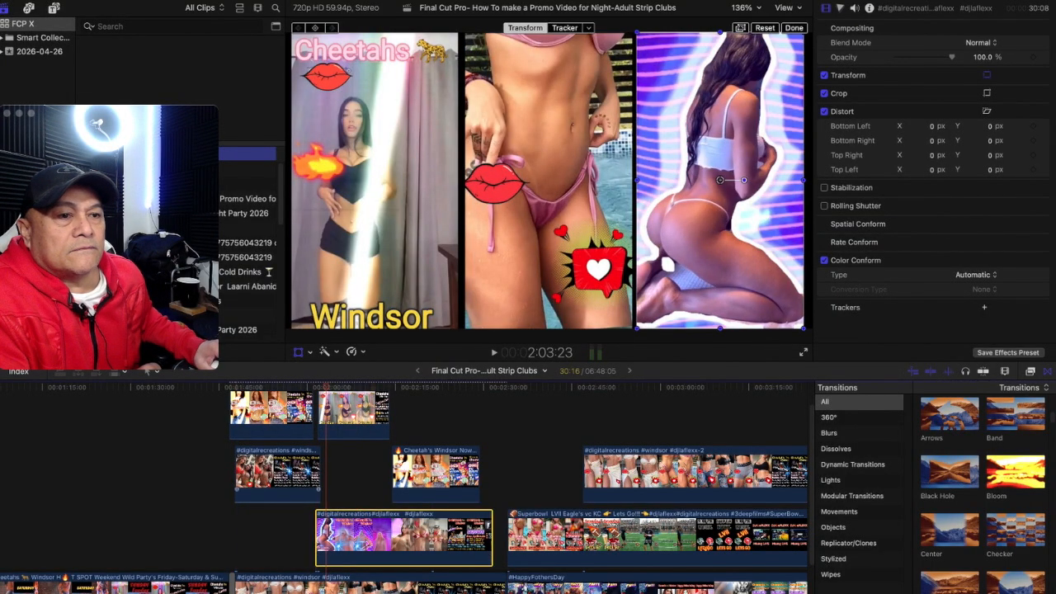
click(295, 582)
drag(465, 180, 463, 181)
click(223, 387)
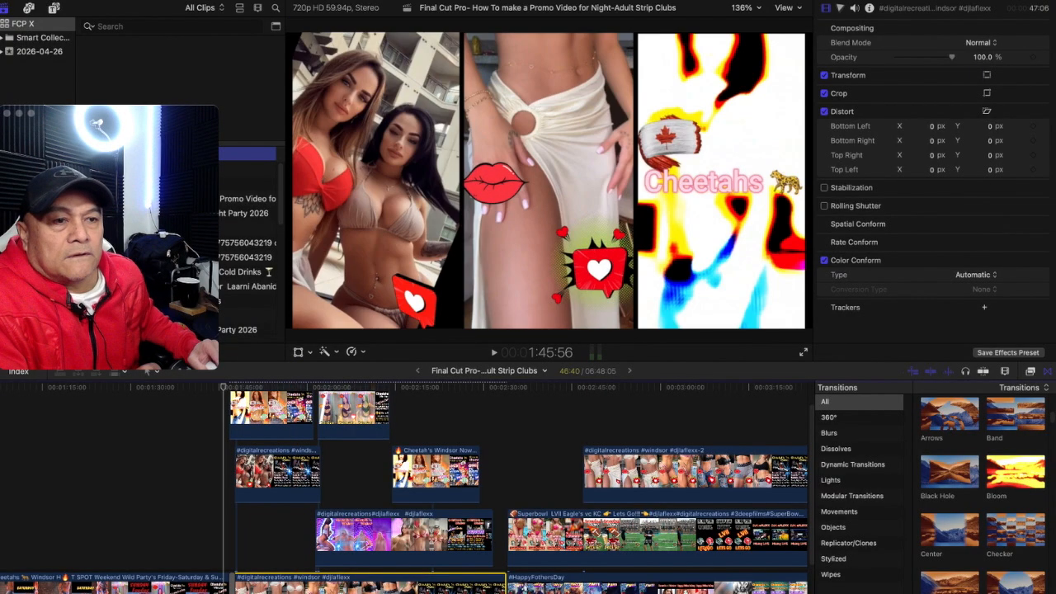
Extend the end of the first uppermost connected clip to close the gap before the next connected clip
click(313, 386)
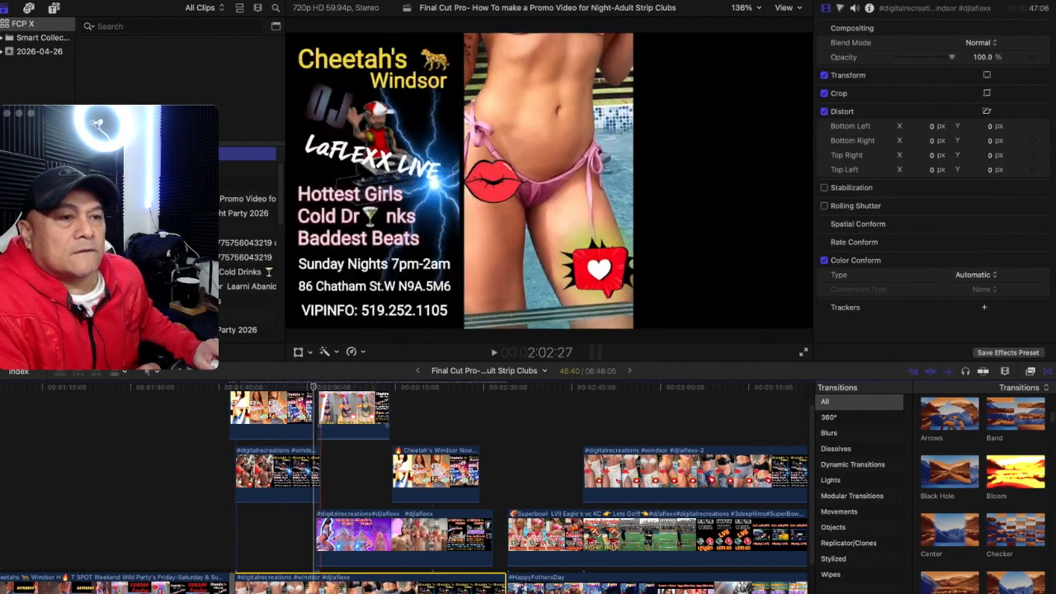
click(319, 412)
drag(314, 413, 317, 413)
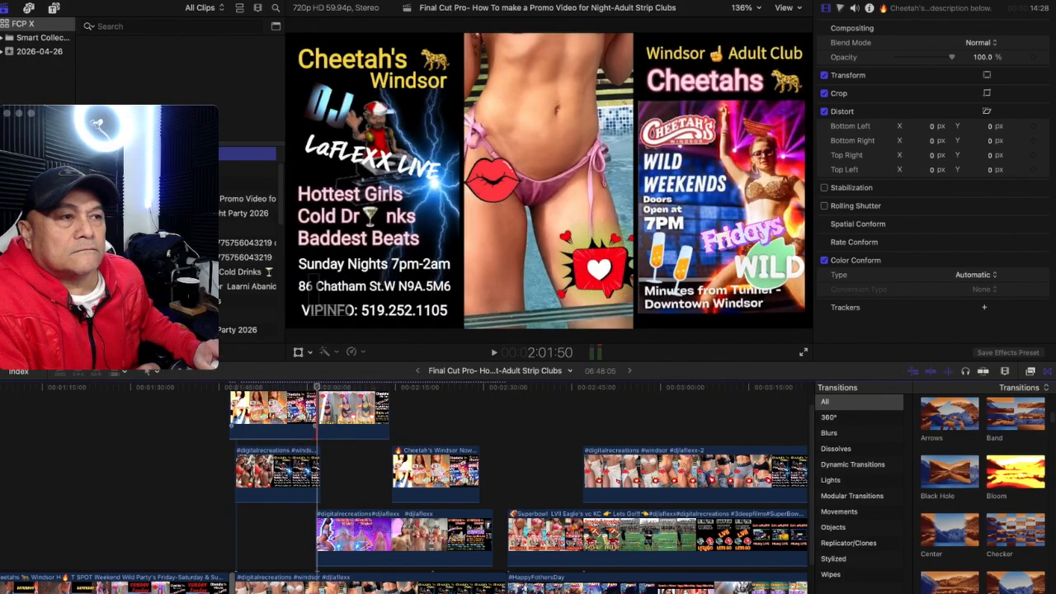
Shift the connected clip that starts near 2:14 to the left with Transform so it sits near the frame's edge
click(423, 474)
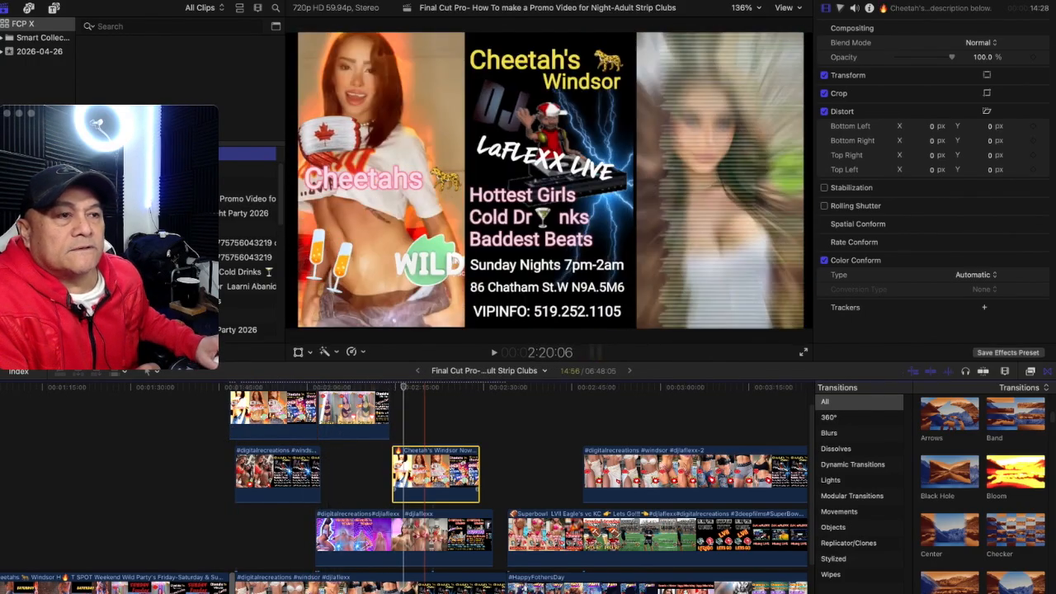
click(298, 352)
drag(381, 247, 376, 248)
drag(376, 180, 370, 180)
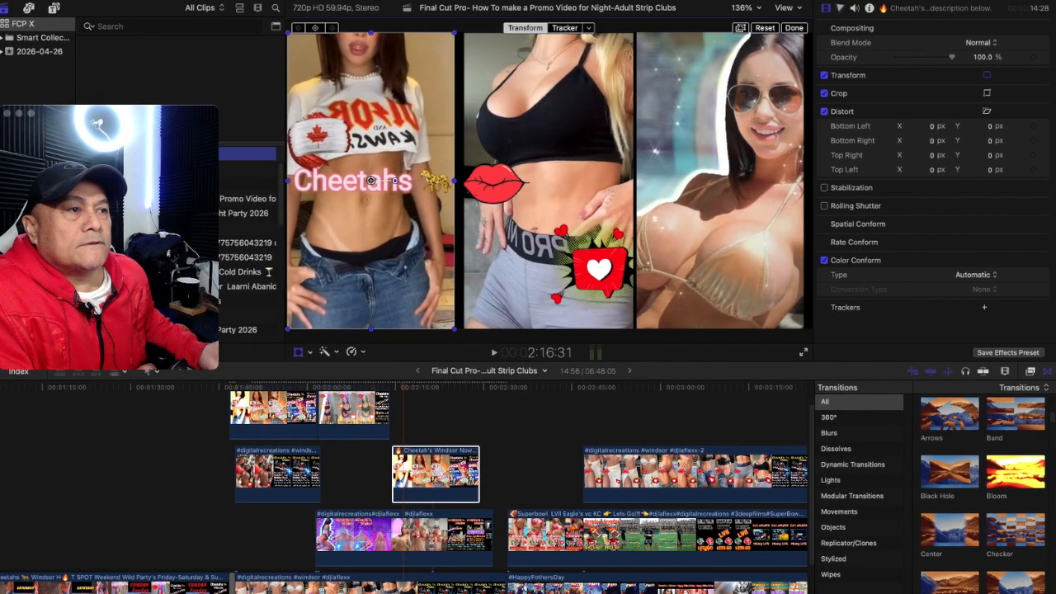
Compare the neighbouring connected clips and nudge the middle panel's primary clip further left with Transform at about 2:15
click(396, 536)
click(348, 413)
click(285, 475)
click(286, 413)
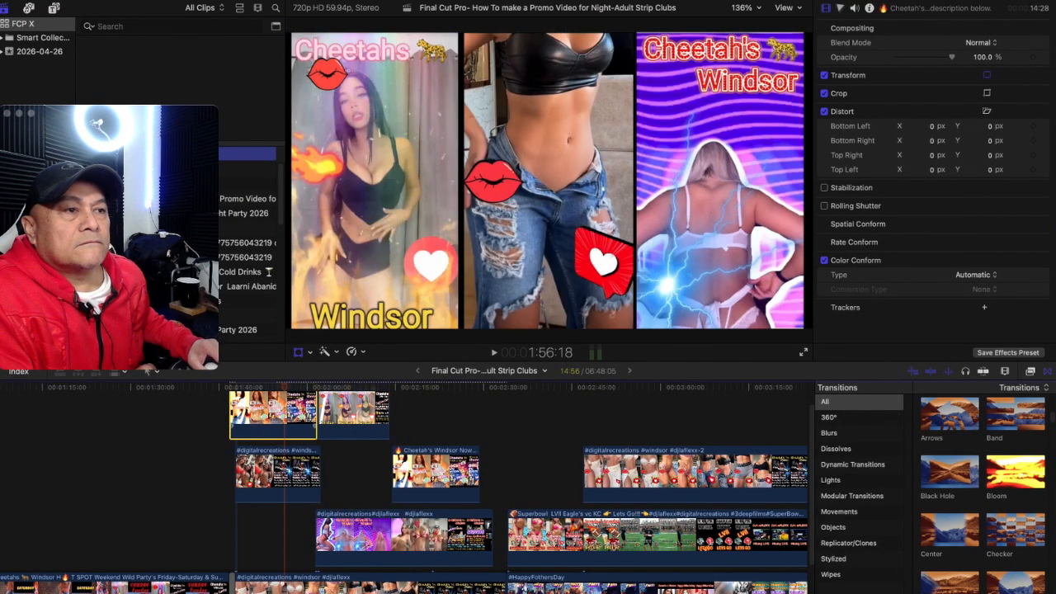
click(285, 475)
click(411, 416)
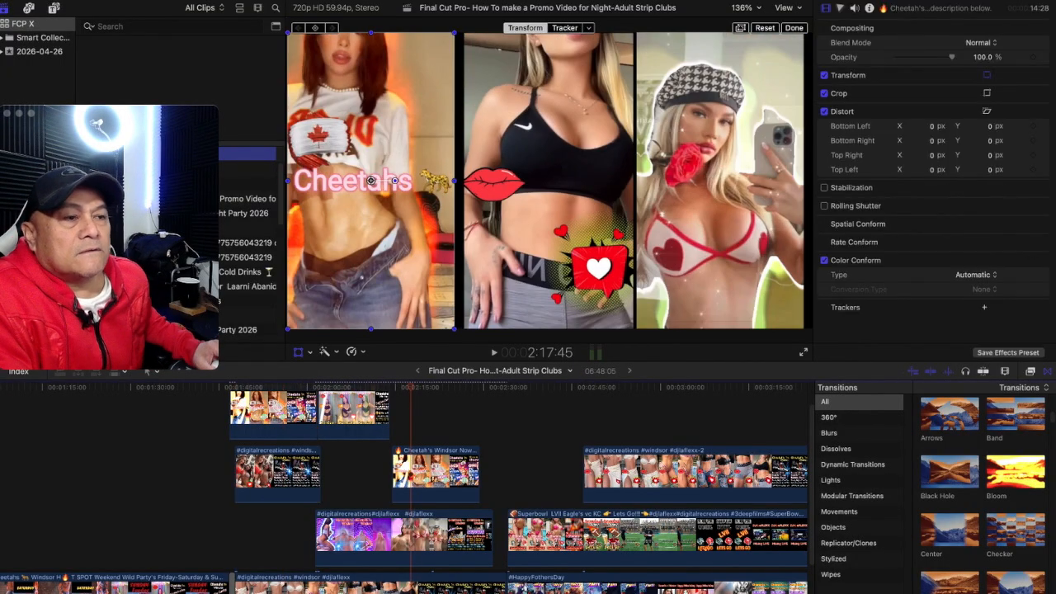
click(396, 541)
click(396, 584)
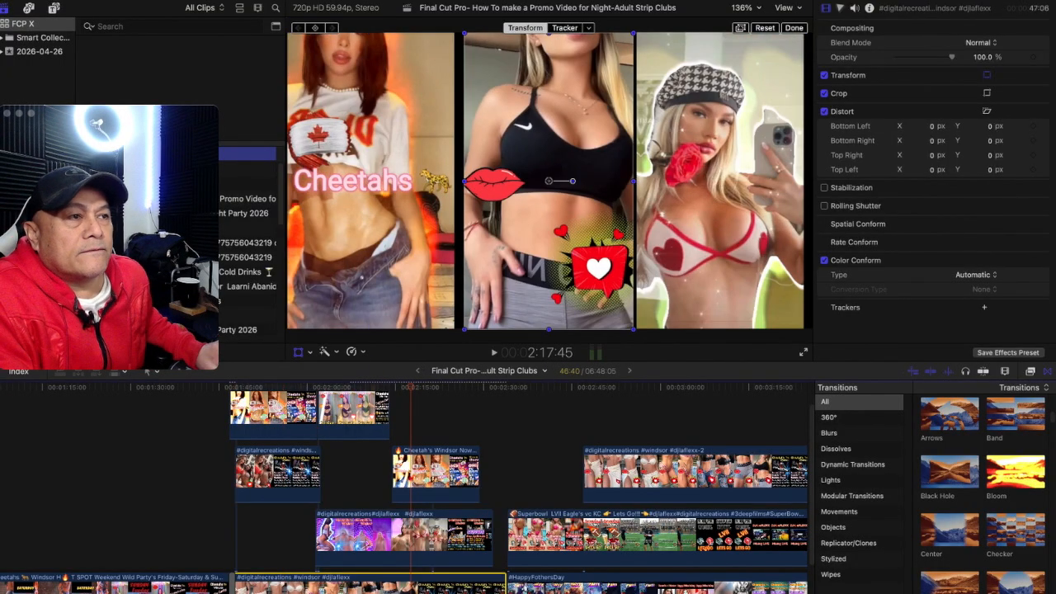
mouse_move(411, 387)
mouse_down()
mouse_move(364, 387)
mouse_move(396, 387)
mouse_up()
drag(549, 181, 545, 181)
click(794, 28)
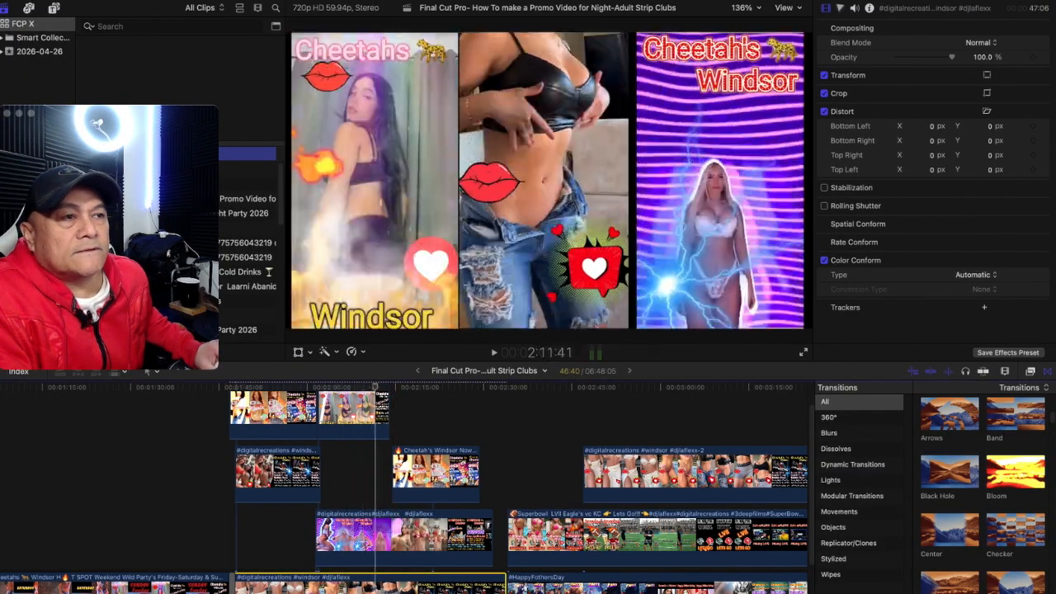
Review how the three panels end between about 2:28 and 2:35, and locate the end of the left panel's connected clip
click(345, 412)
click(297, 352)
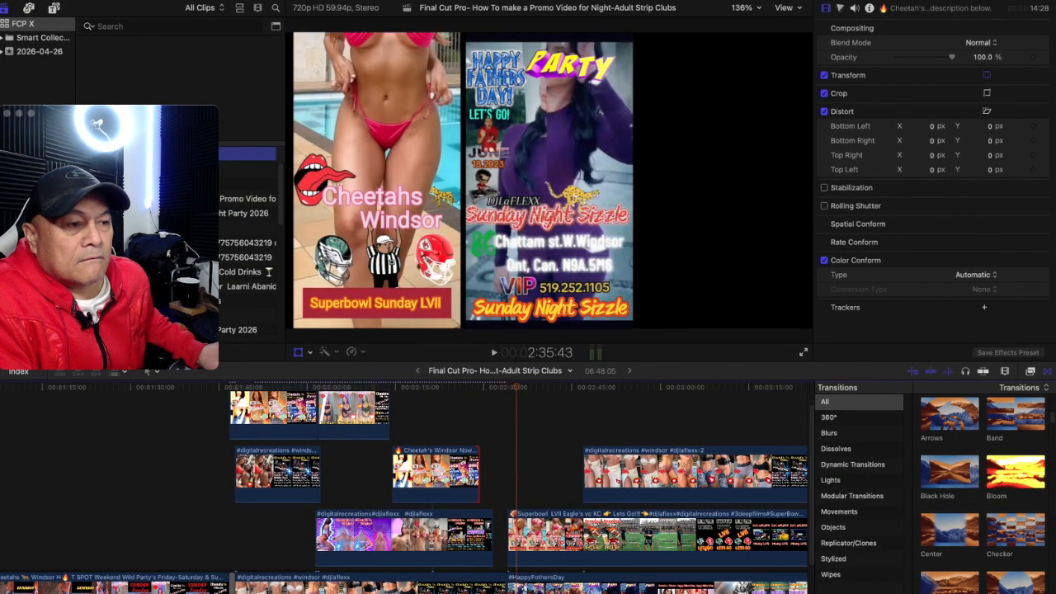
key(space)
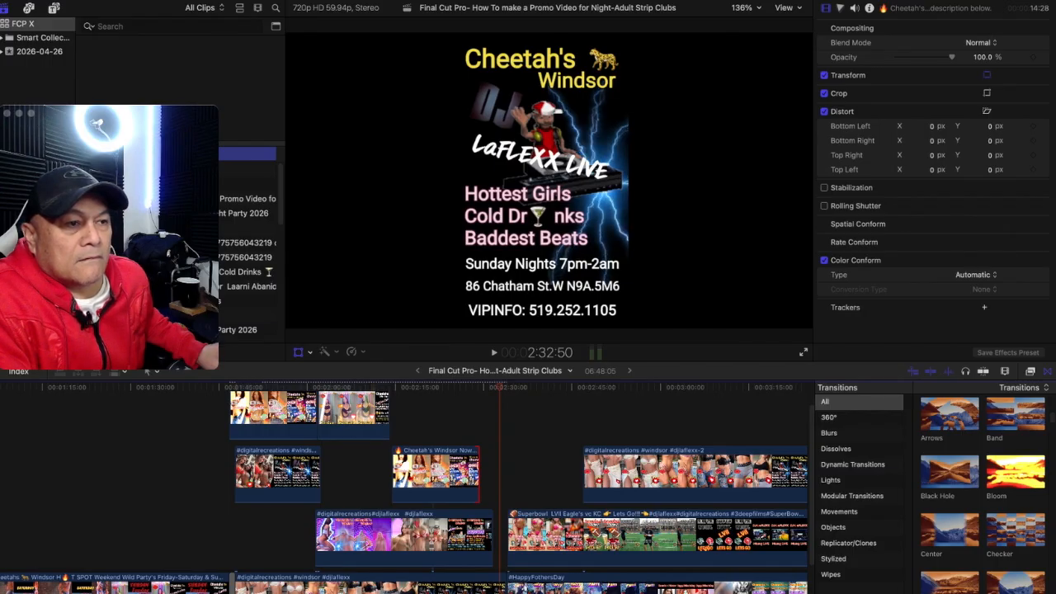
key(j)
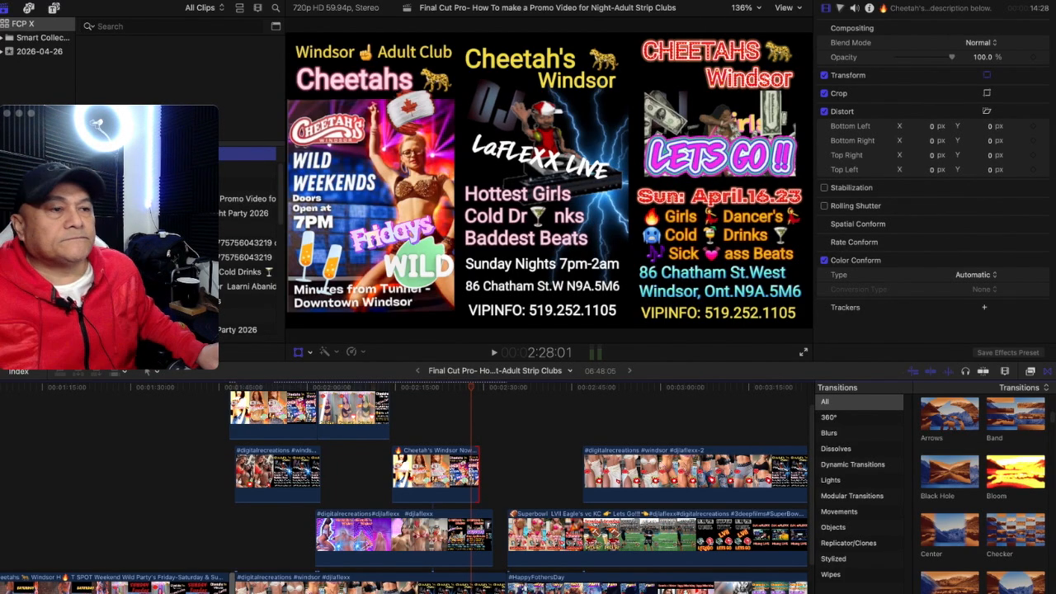
key(l)
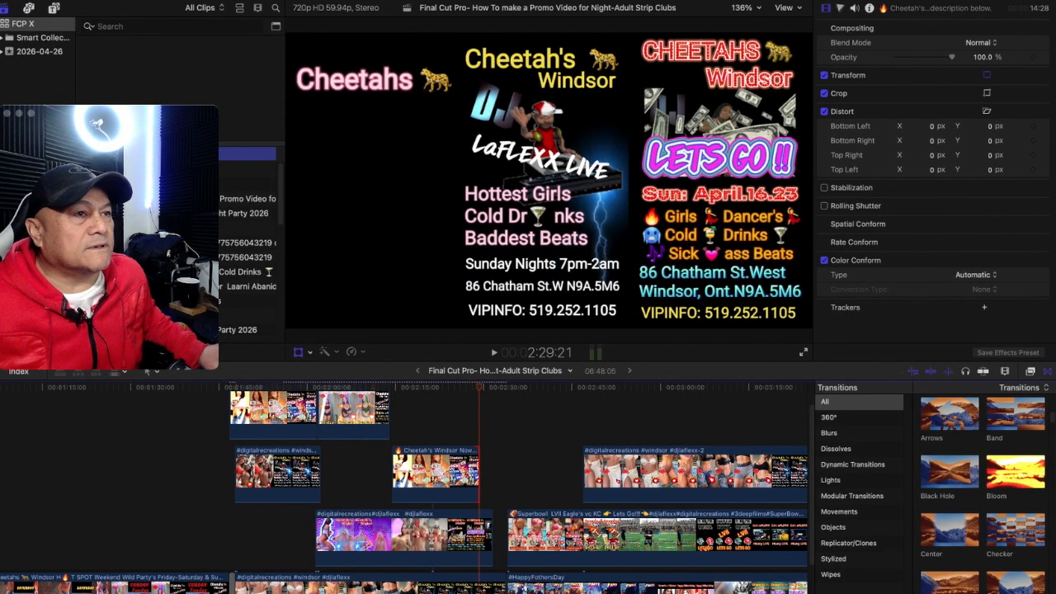
Locate the frame at 2:29:02 just before the left panel goes black and cut the three panels' clips there
click(473, 387)
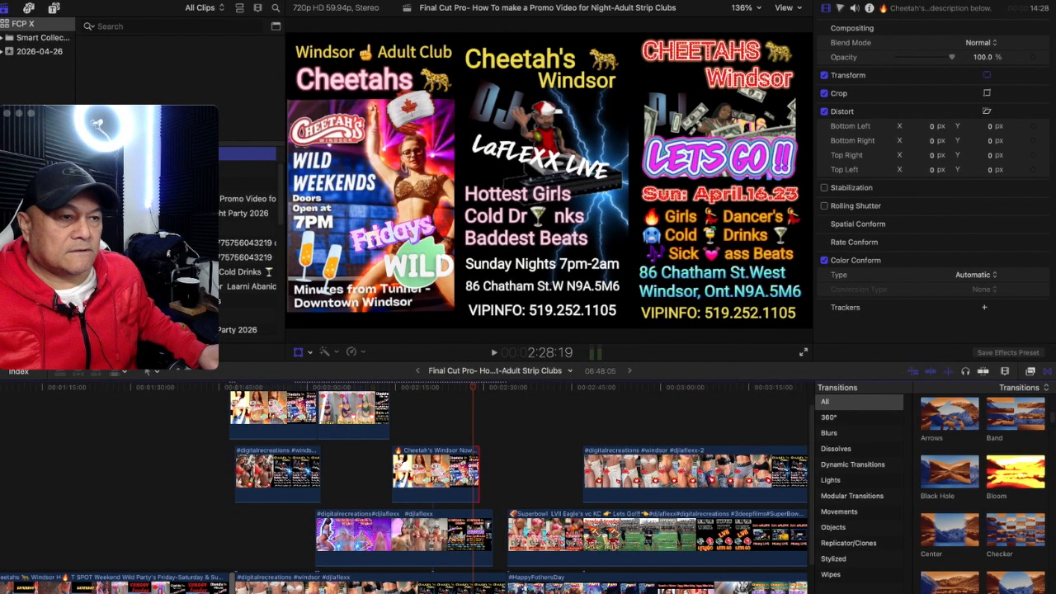
key(l)
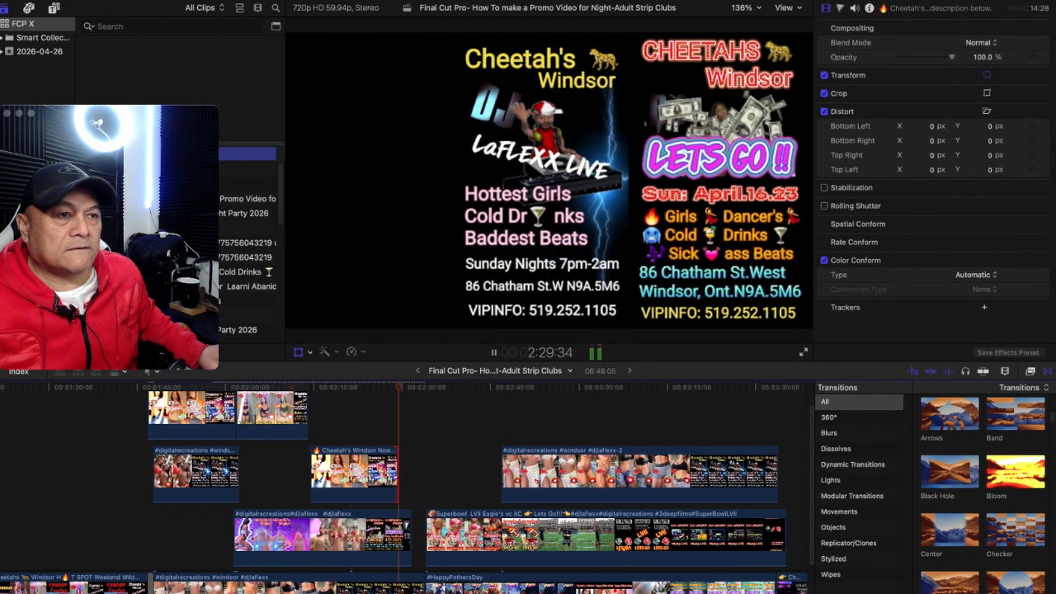
key(k)
key(j)
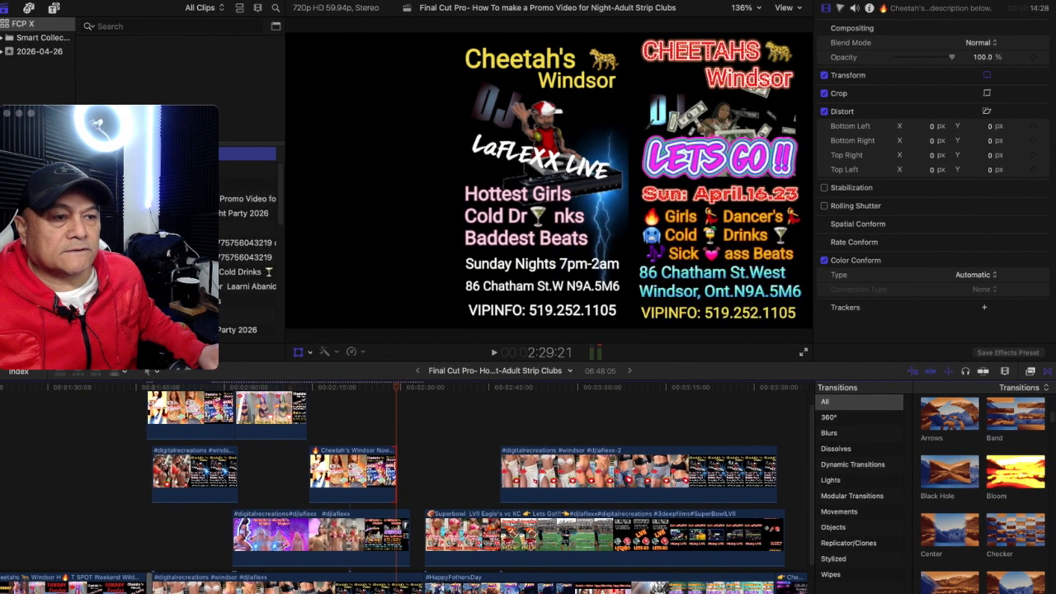
key(k)
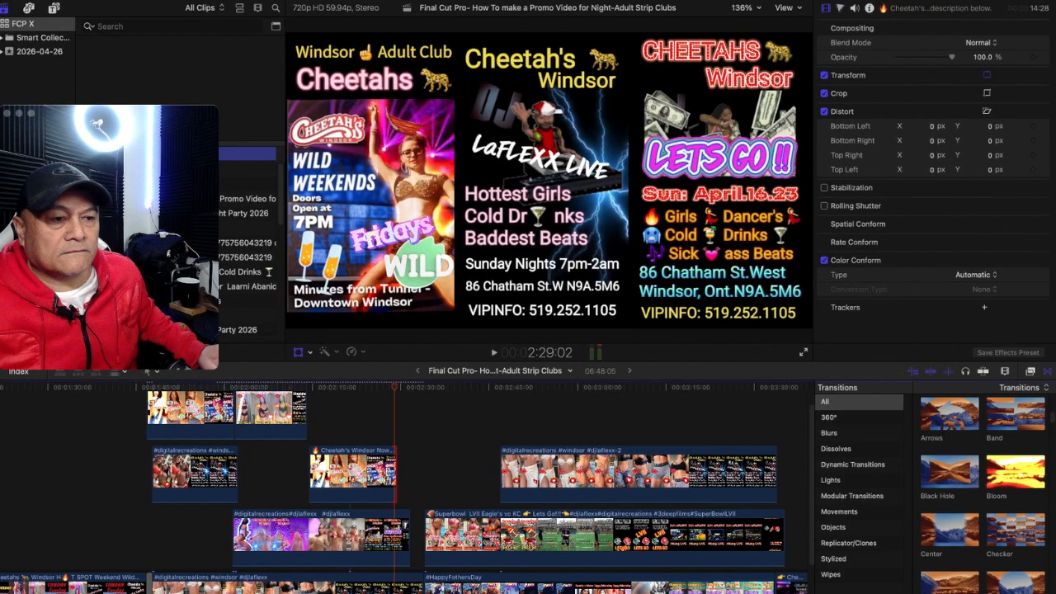
key(b)
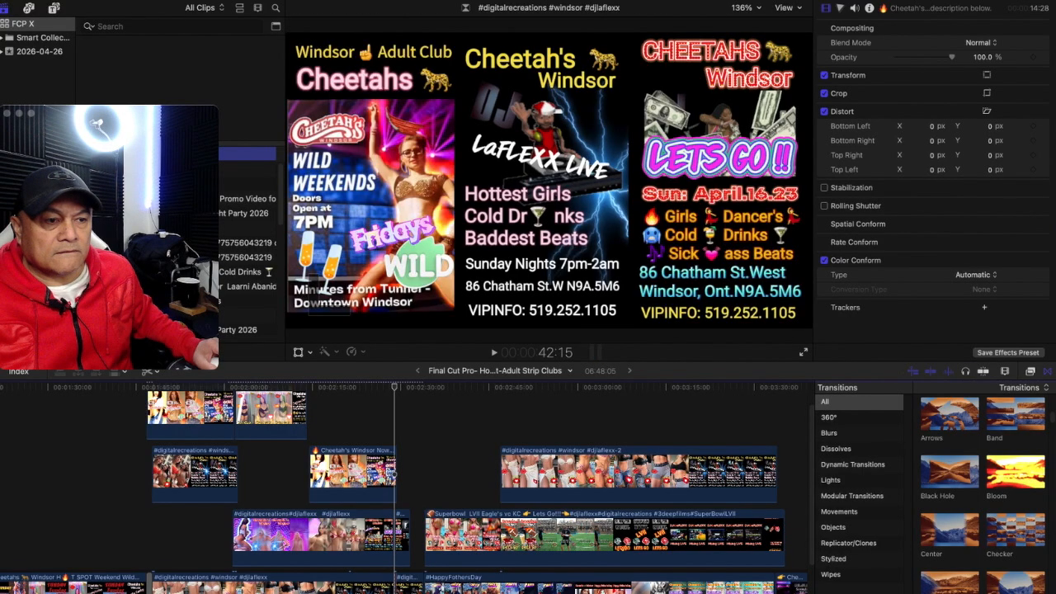
drag(397, 474, 394, 474)
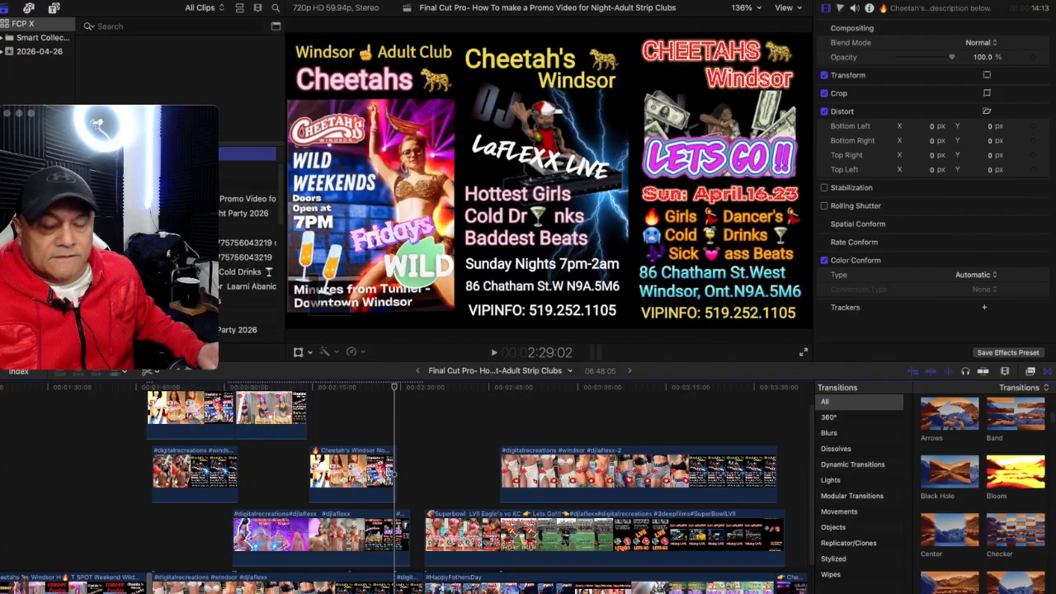
Delete the short leftover pieces of all three panels after the cut near 2:29 and close the small gap before the next clips
click(1005, 371)
drag(1029, 398, 1039, 397)
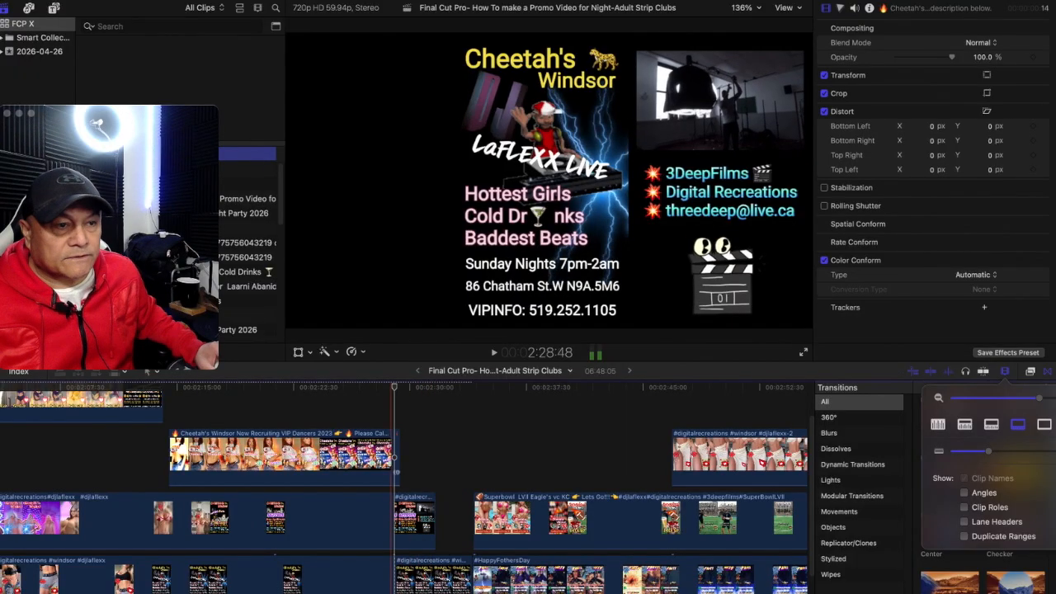
click(397, 458)
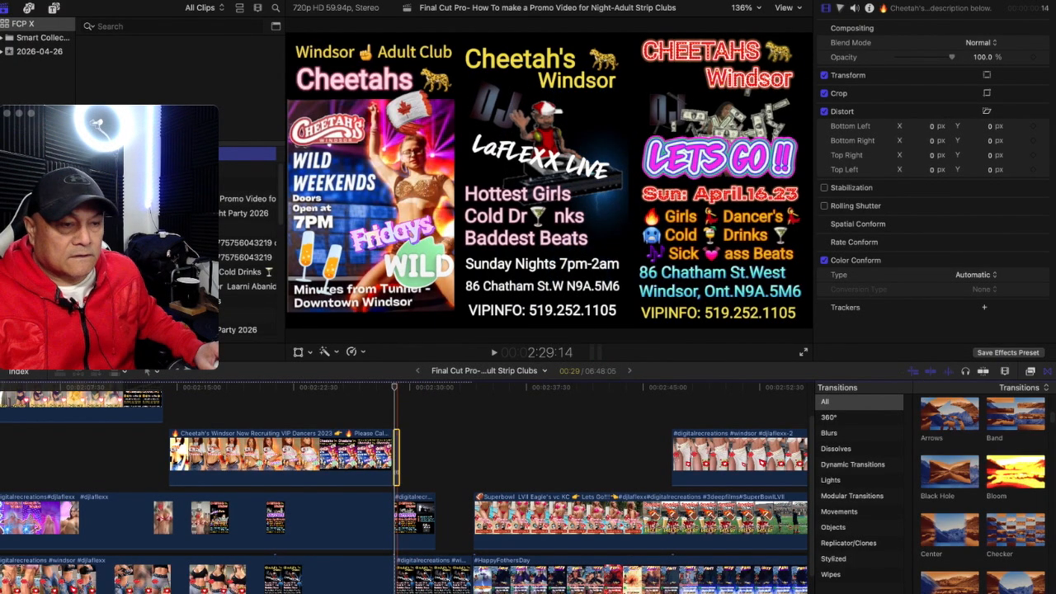
key(space)
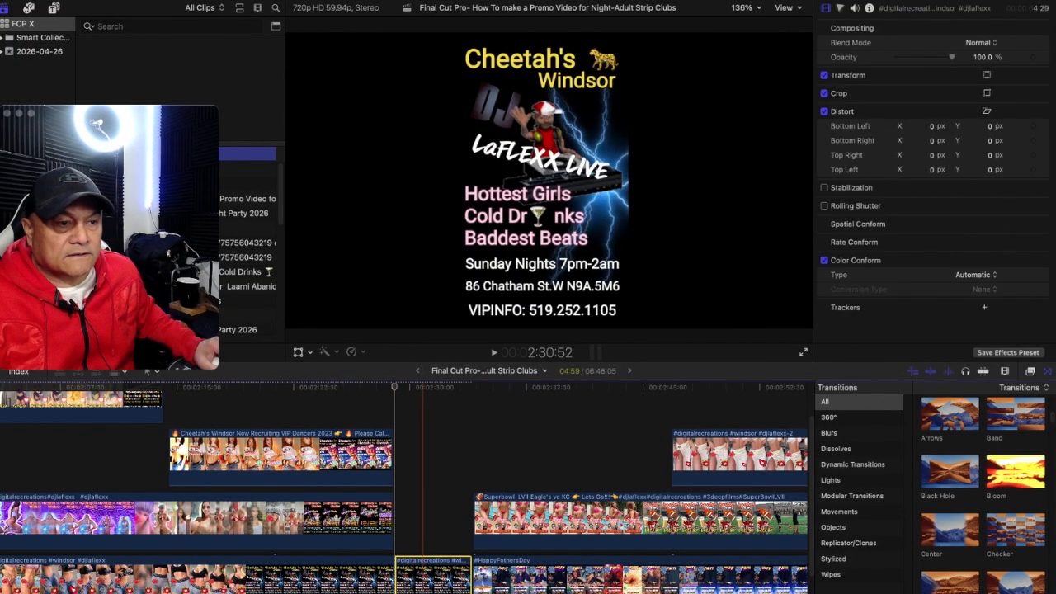
key(Delete)
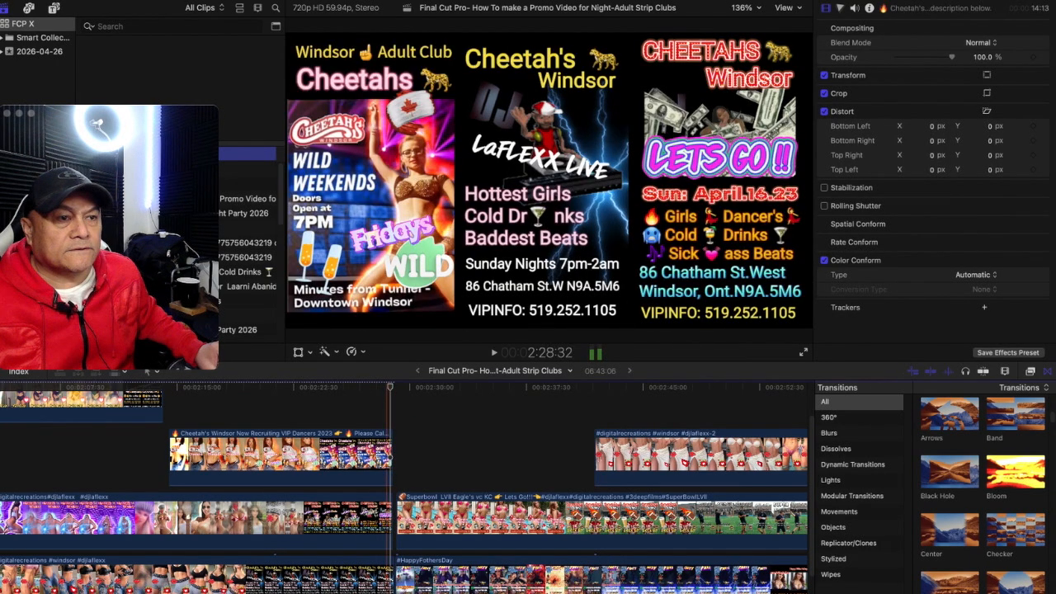
drag(399, 387, 389, 387)
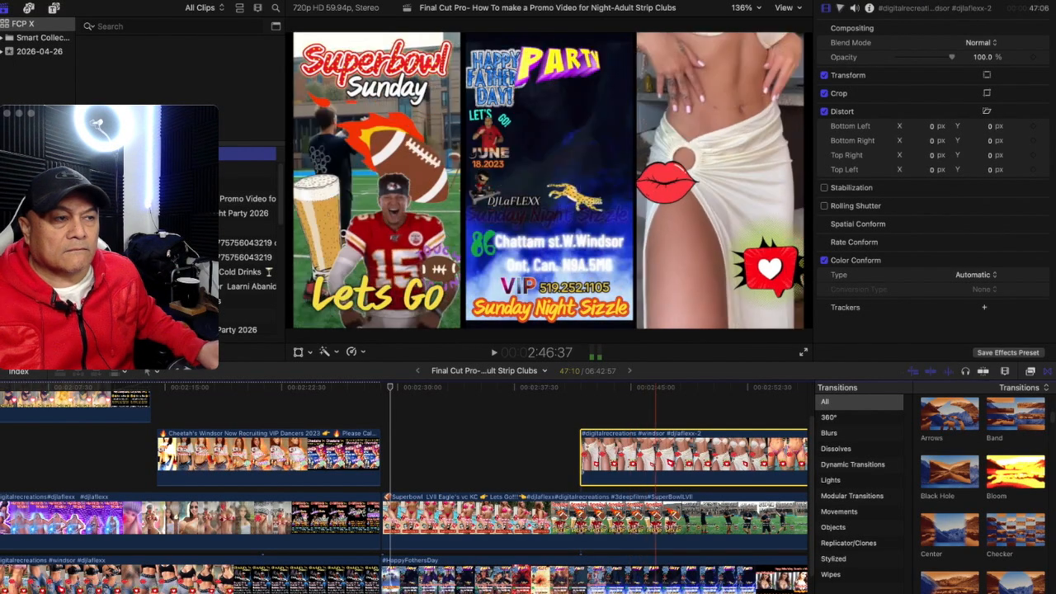
Split the next #digitalrecreations #windsor #djlaflexx-2 connected clip near its middle and move its first part to the start of the Superbowl clip
scroll(666, 487, right, 2)
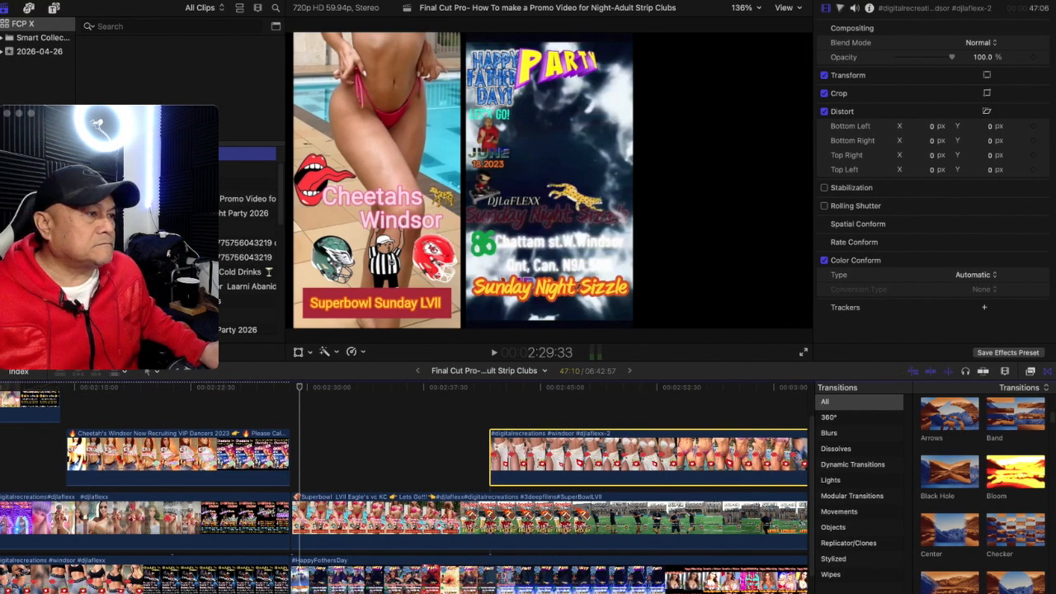
click(1005, 370)
drag(1038, 397, 1031, 397)
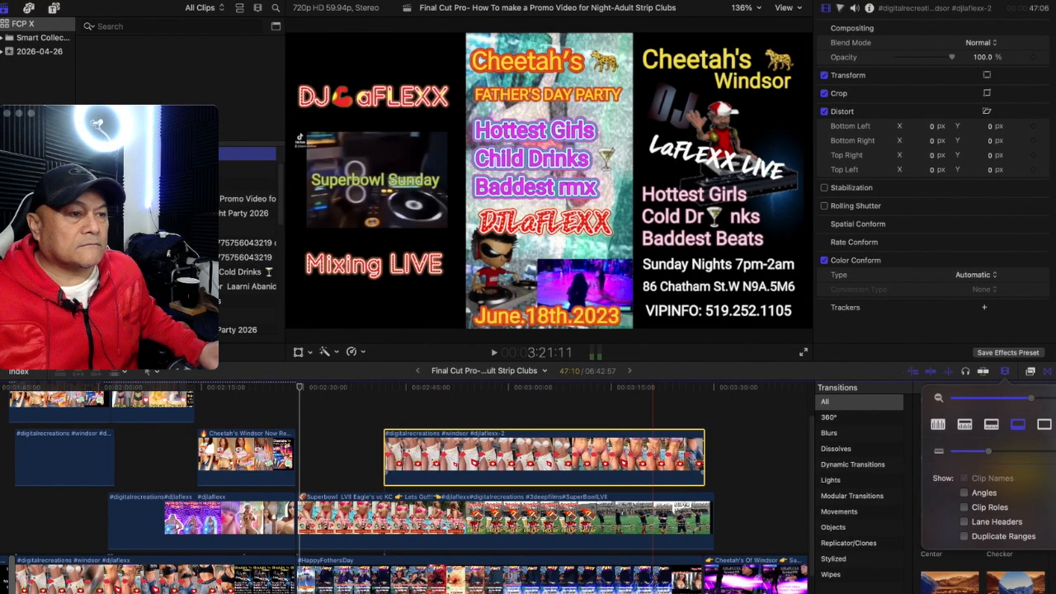
key(b)
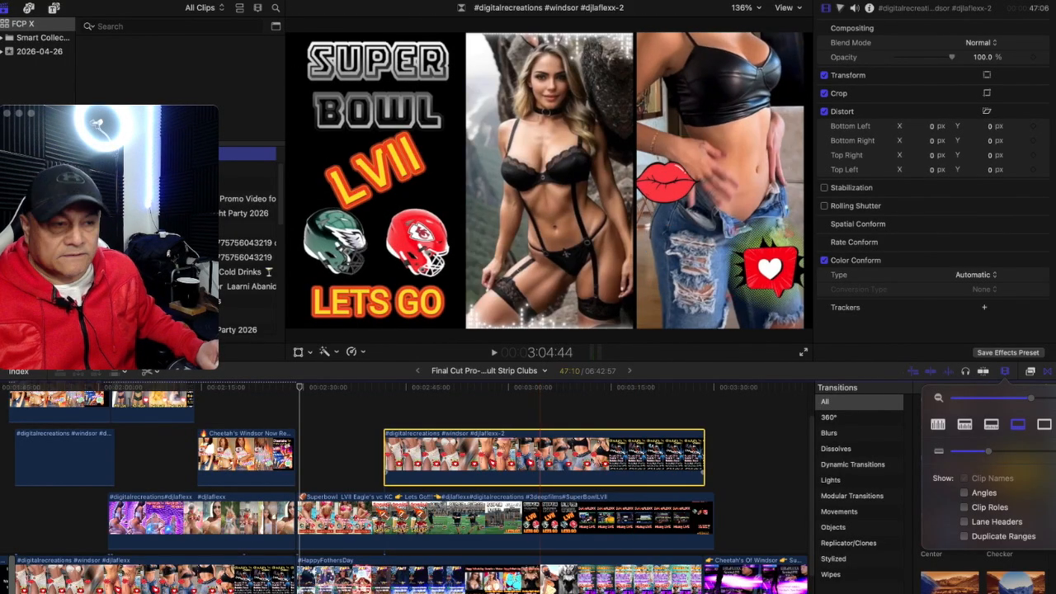
click(528, 456)
key(a)
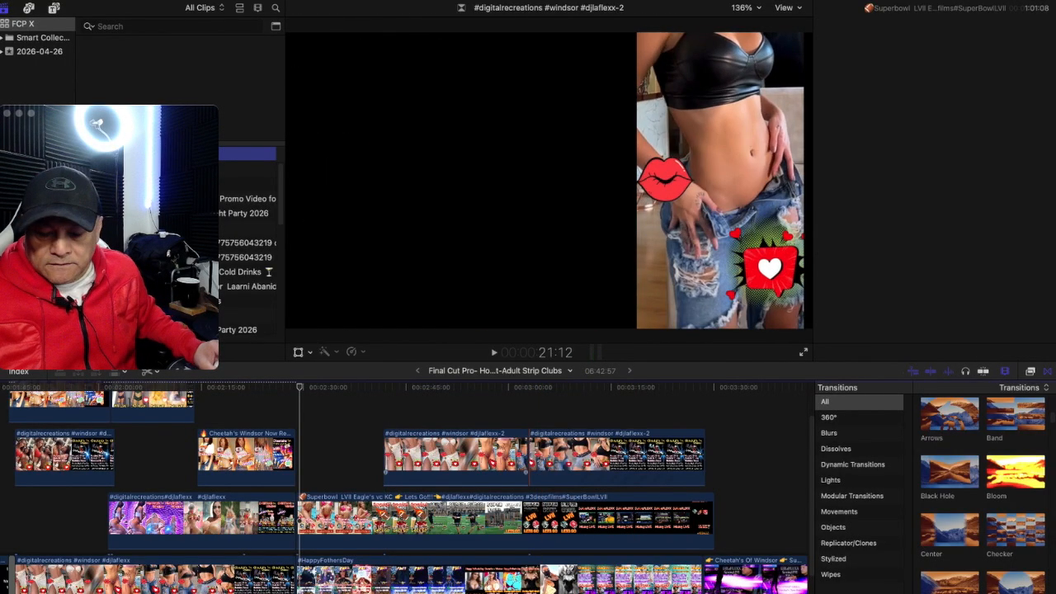
drag(454, 456, 368, 456)
key(space)
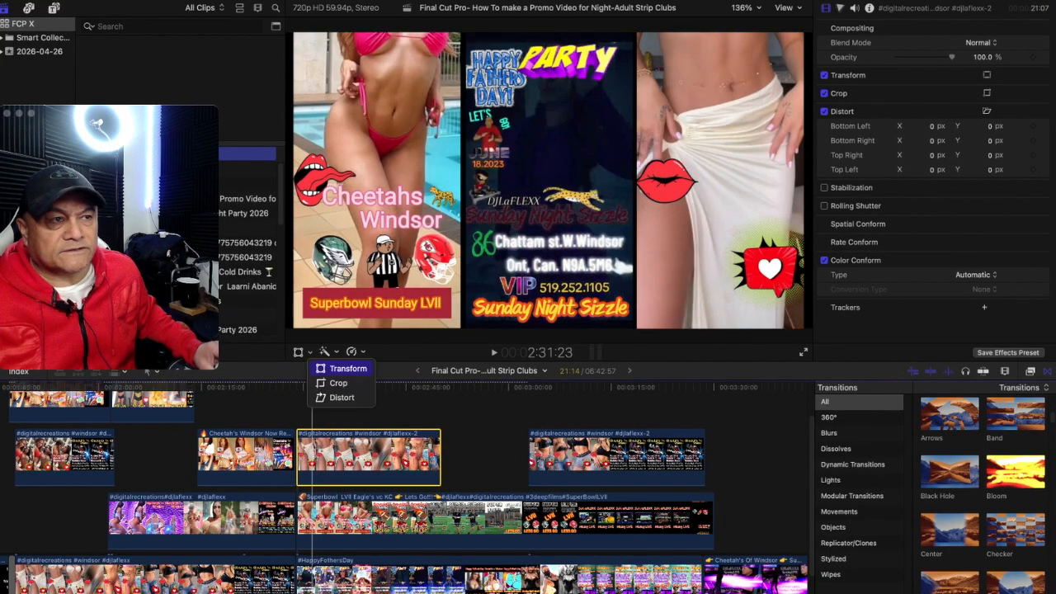
Mirror the moved right-panel clip horizontally with Transform and nudge it slightly right to line up with its panel
click(338, 369)
drag(637, 180, 802, 180)
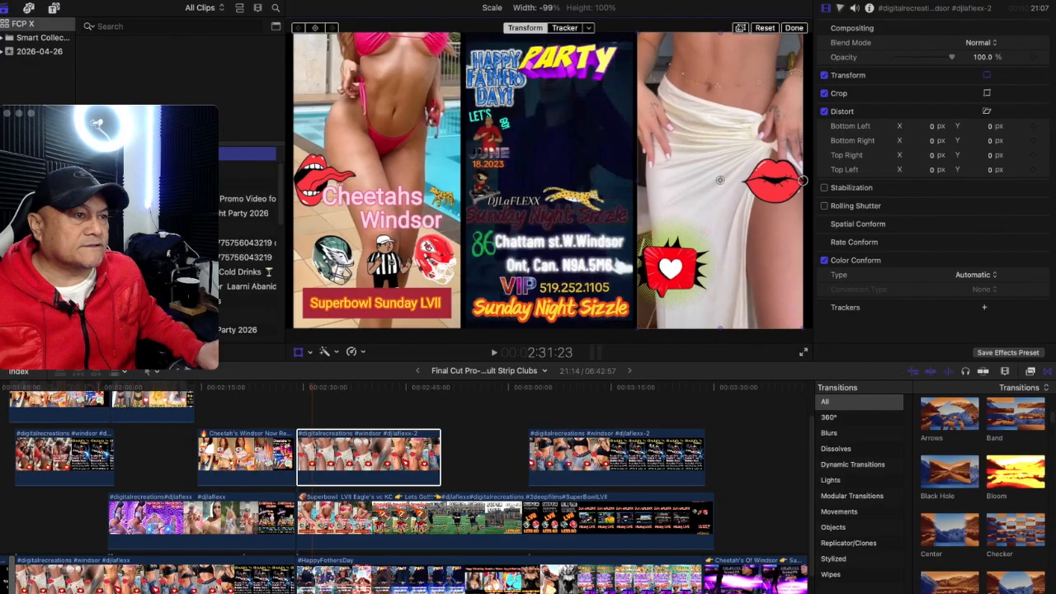
drag(802, 180, 803, 180)
key(alt+Right)
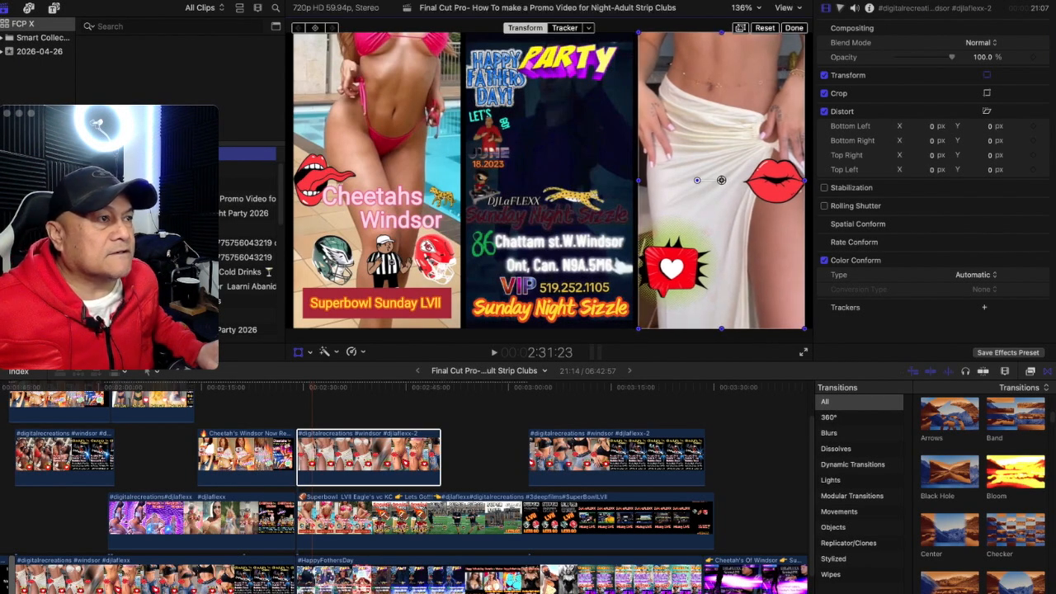
drag(720, 180, 722, 179)
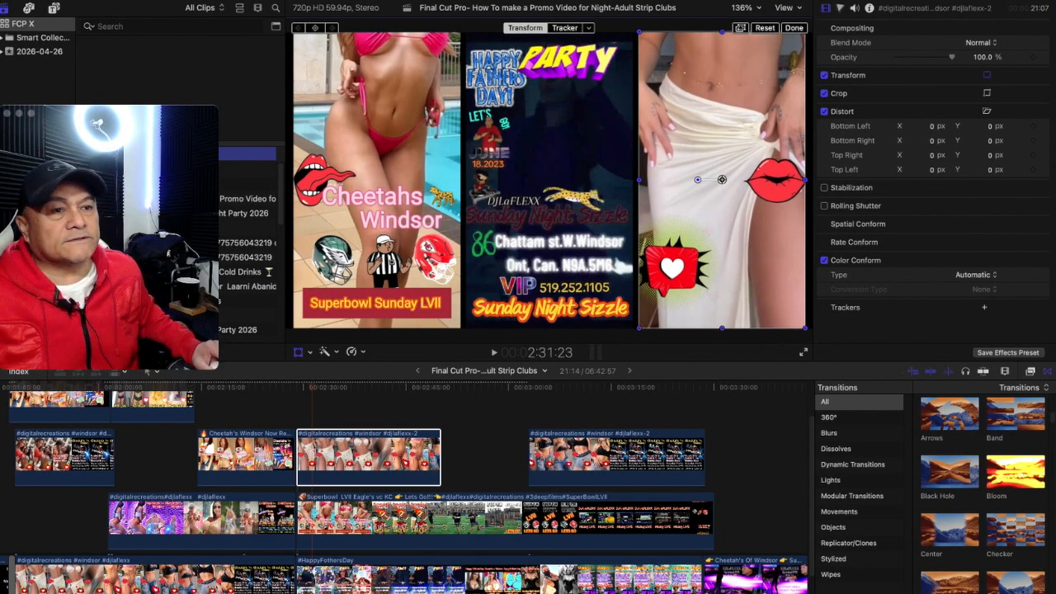
Extend the start of the clip's second part back towards the first part and review the panels up to about 2:51
drag(529, 459, 446, 458)
scroll(363, 437, up, 1)
click(286, 386)
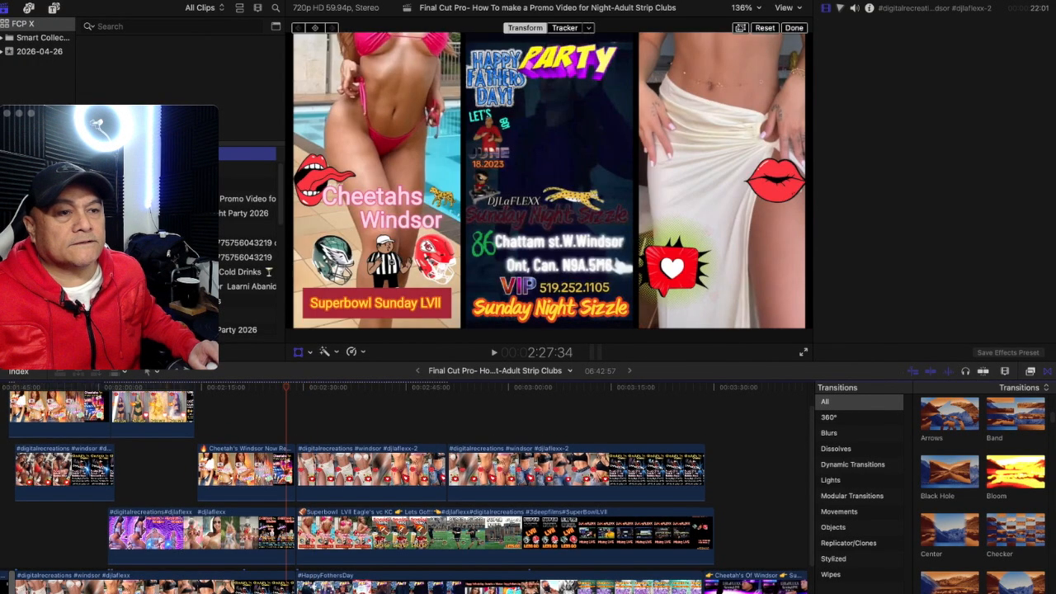
drag(287, 387, 344, 387)
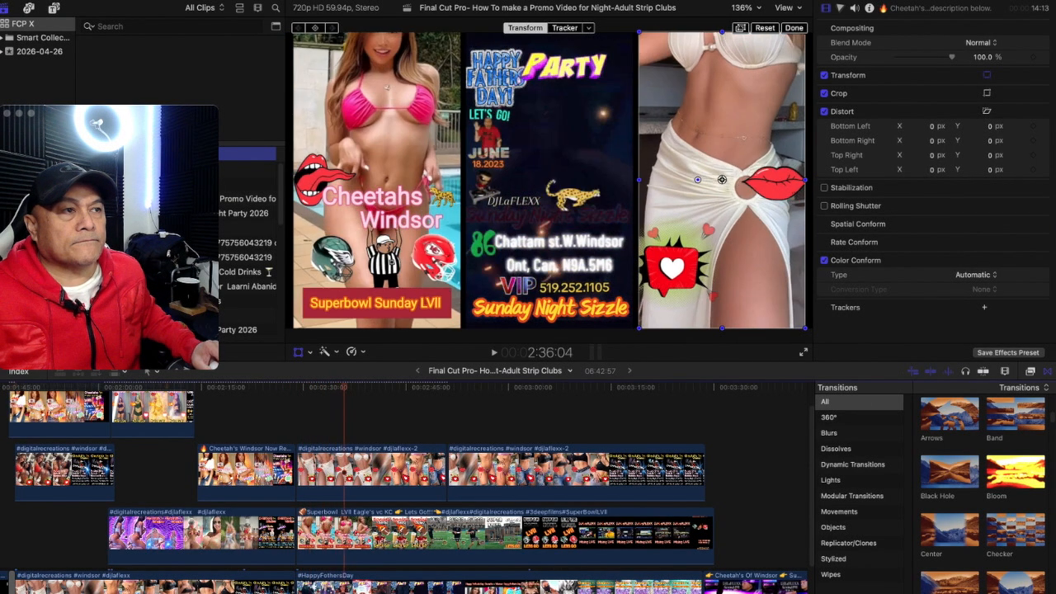
drag(472, 387, 448, 387)
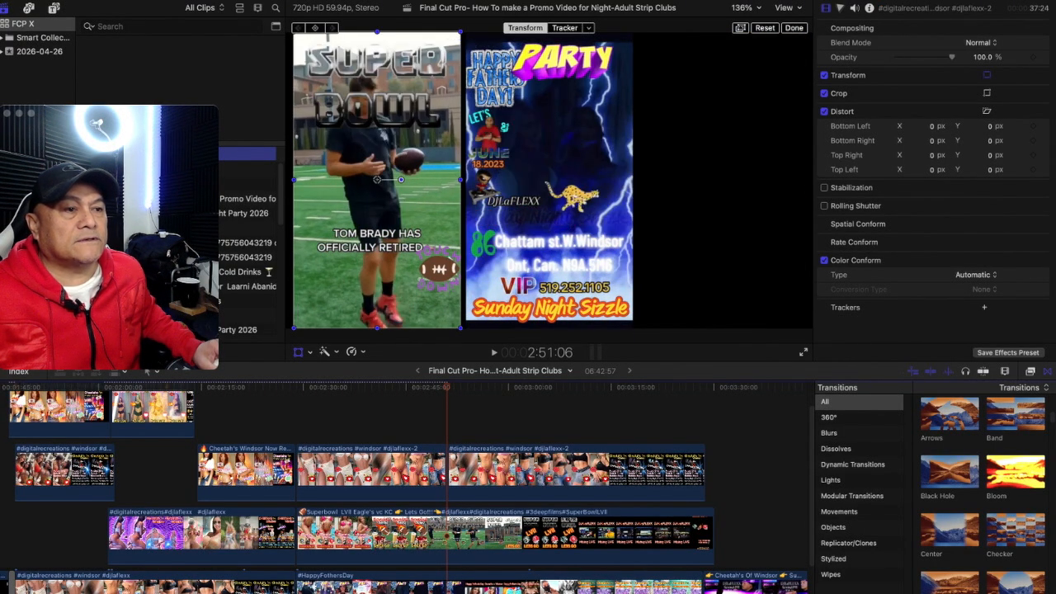
Close the remaining gap of a few frames between the two split parts near 2:51:06 by adjusting their facing edges
click(1004, 371)
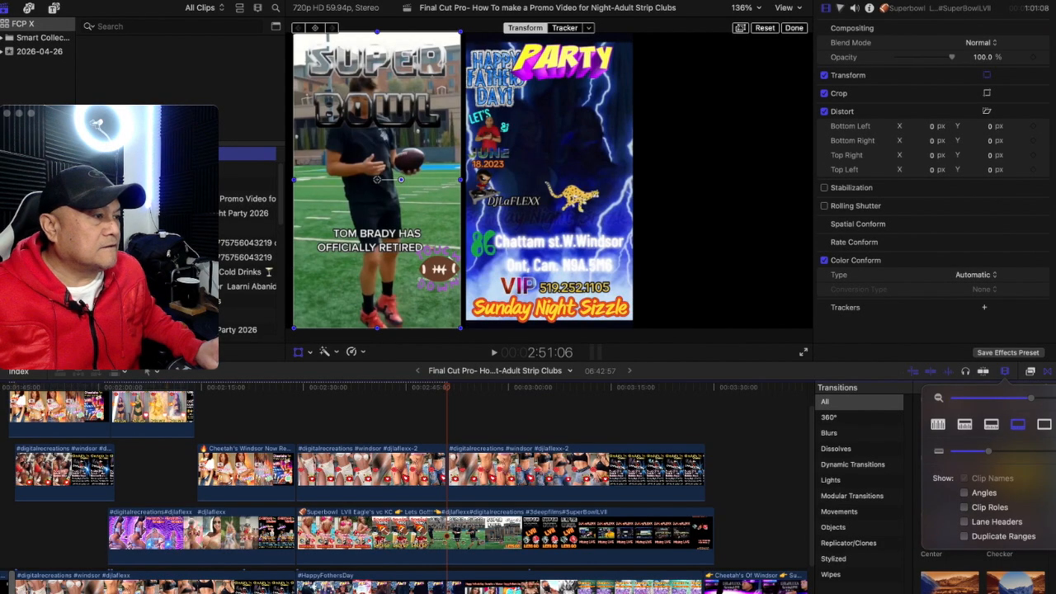
drag(1021, 397, 1047, 398)
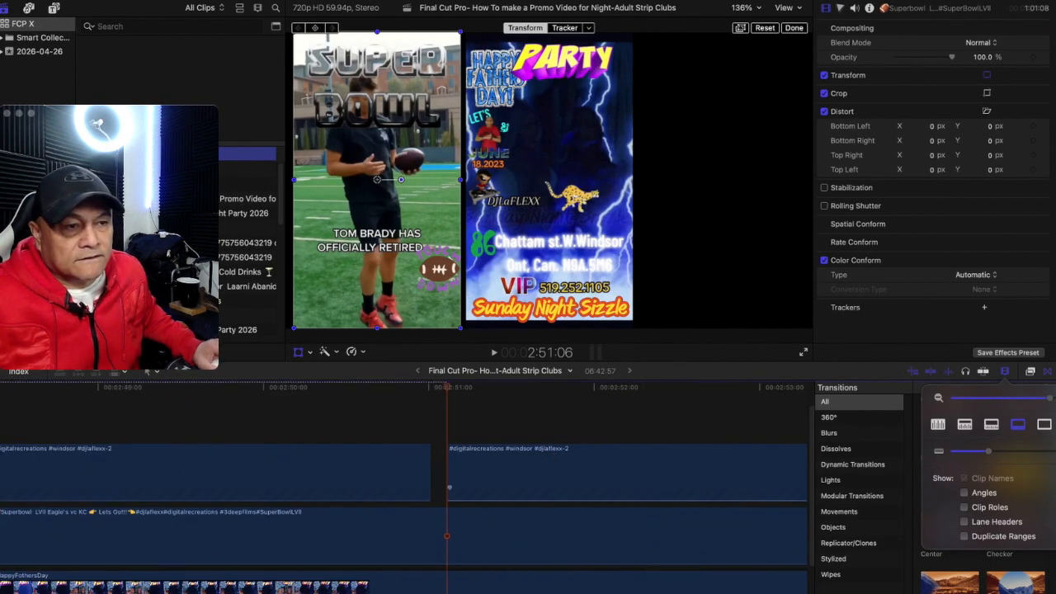
drag(450, 387, 441, 386)
drag(429, 473, 448, 479)
drag(440, 386, 445, 387)
drag(450, 478, 445, 470)
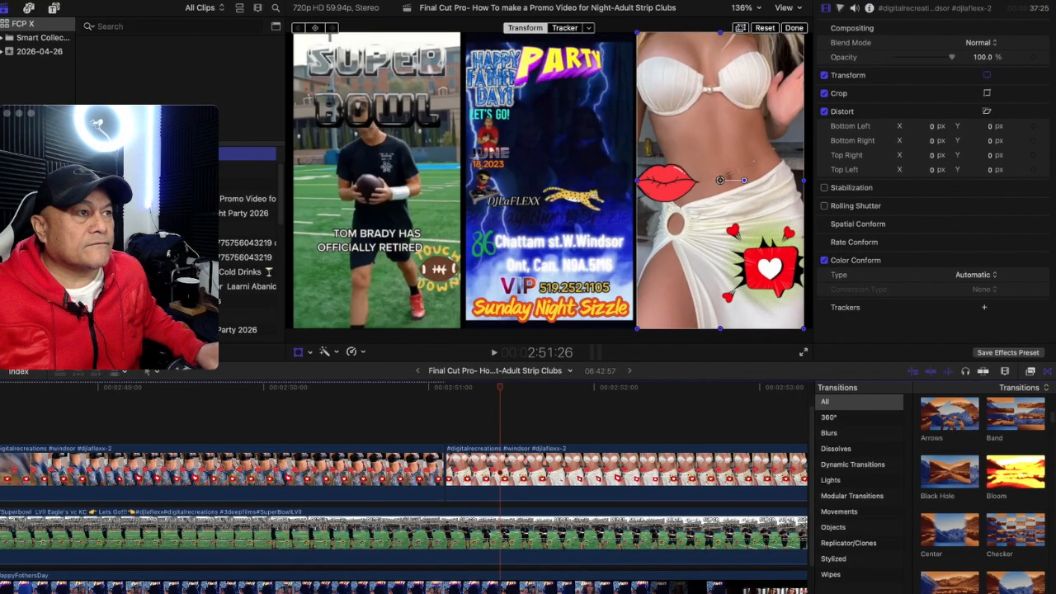
Compare the Transform frames of the left panel's clip and both right-panel parts around 2:51
key(shift+t)
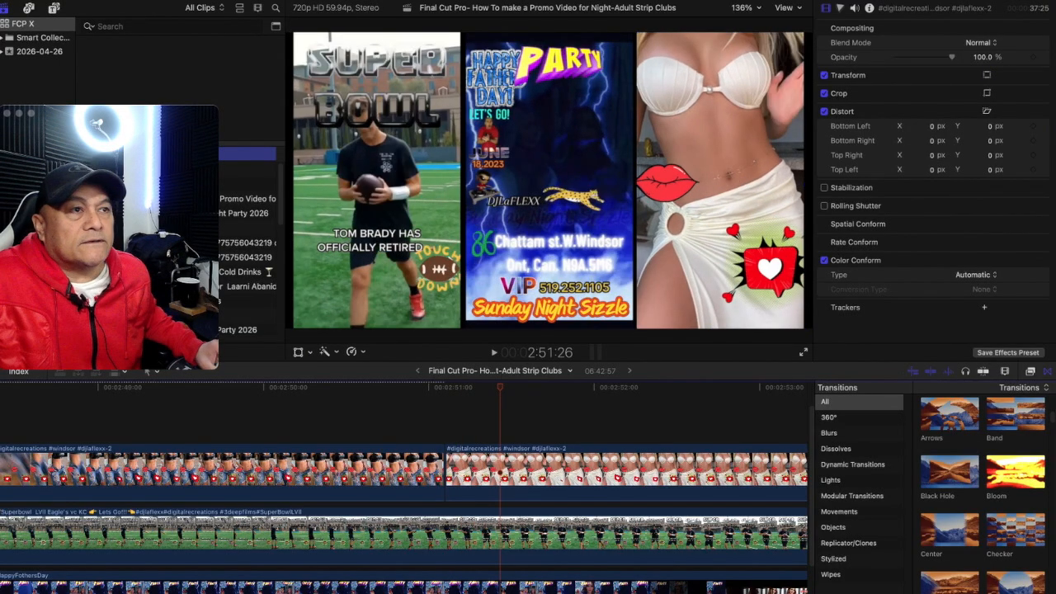
click(501, 536)
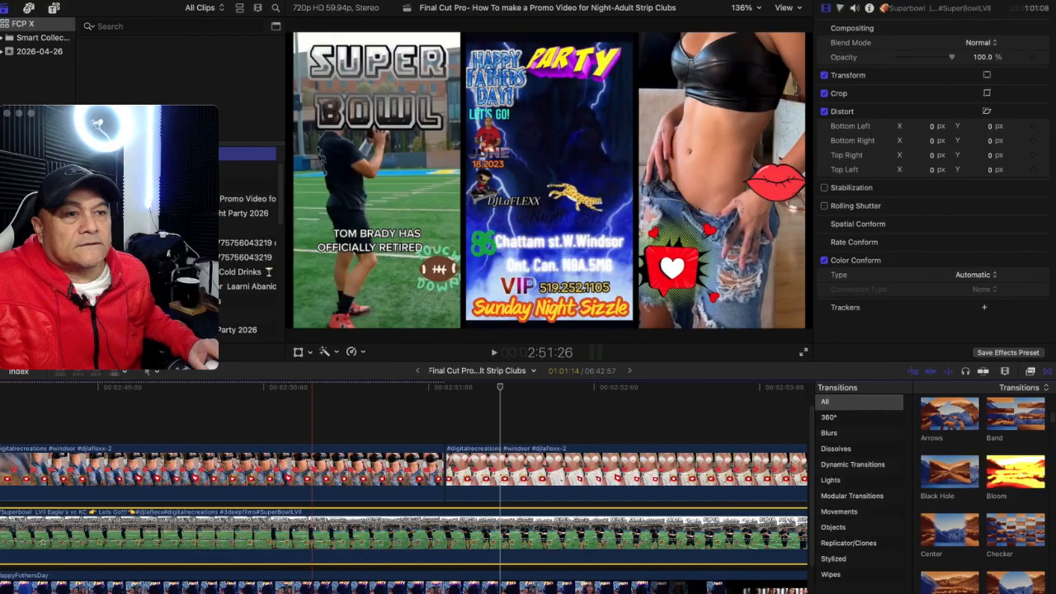
key(shift+t)
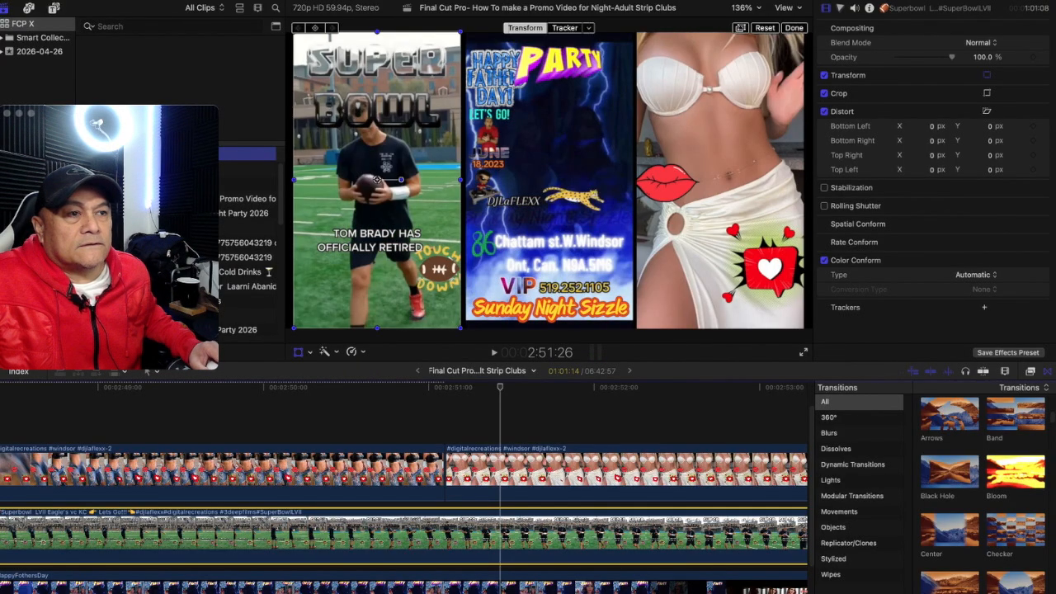
click(720, 181)
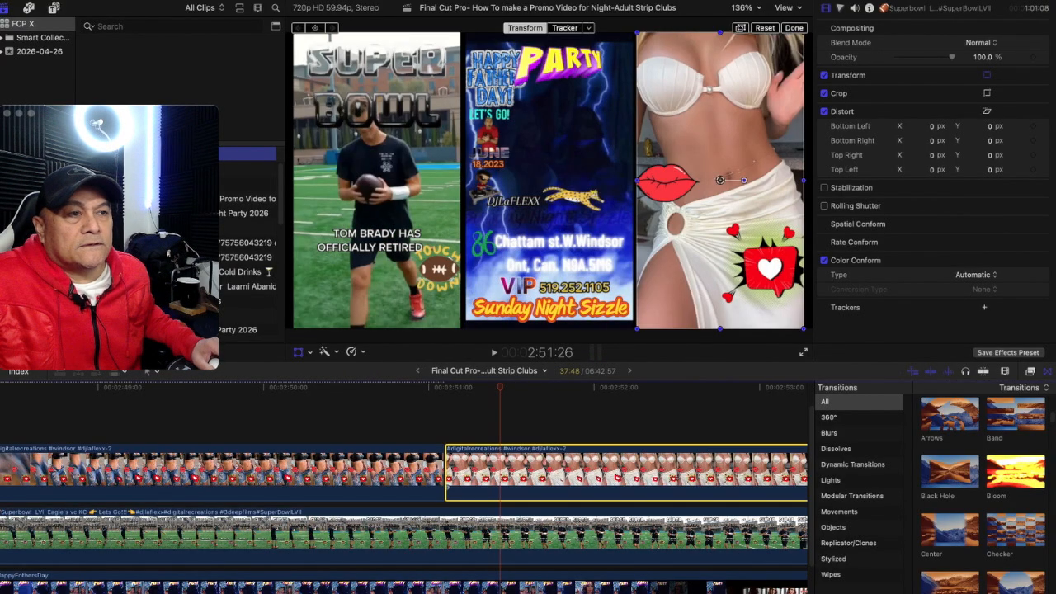
click(385, 475)
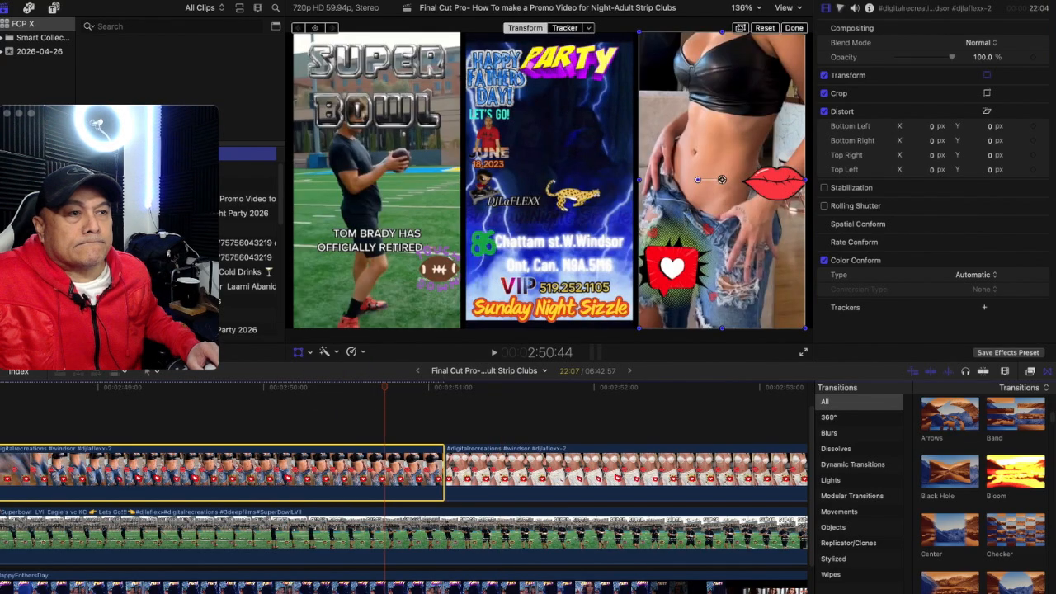
Stretch the middle panel's #HappyFothersDay clip slightly taller with Transform so it fills the frame's height
click(550, 180)
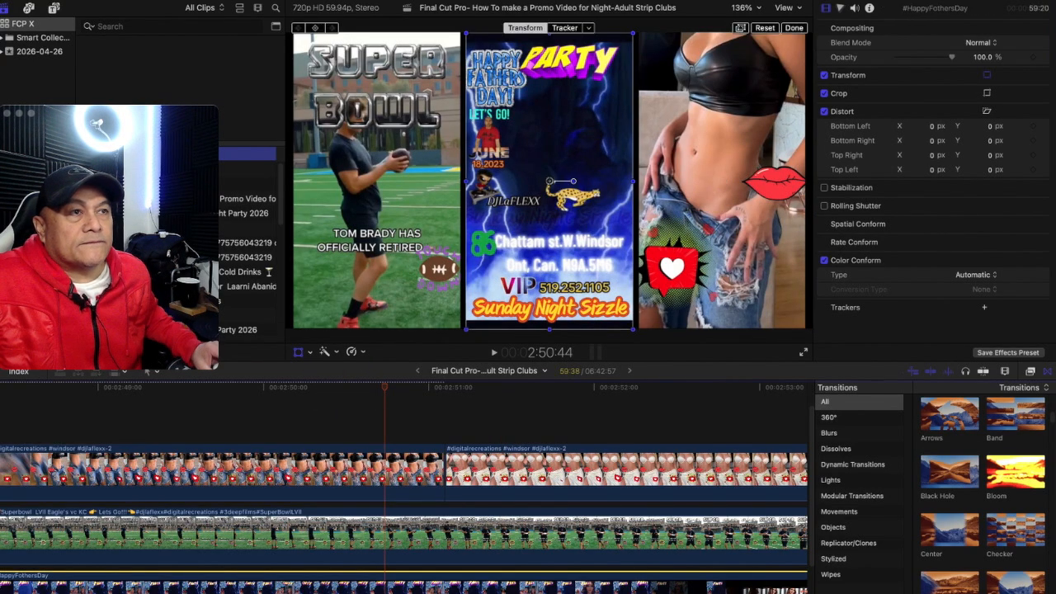
drag(549, 328, 549, 336)
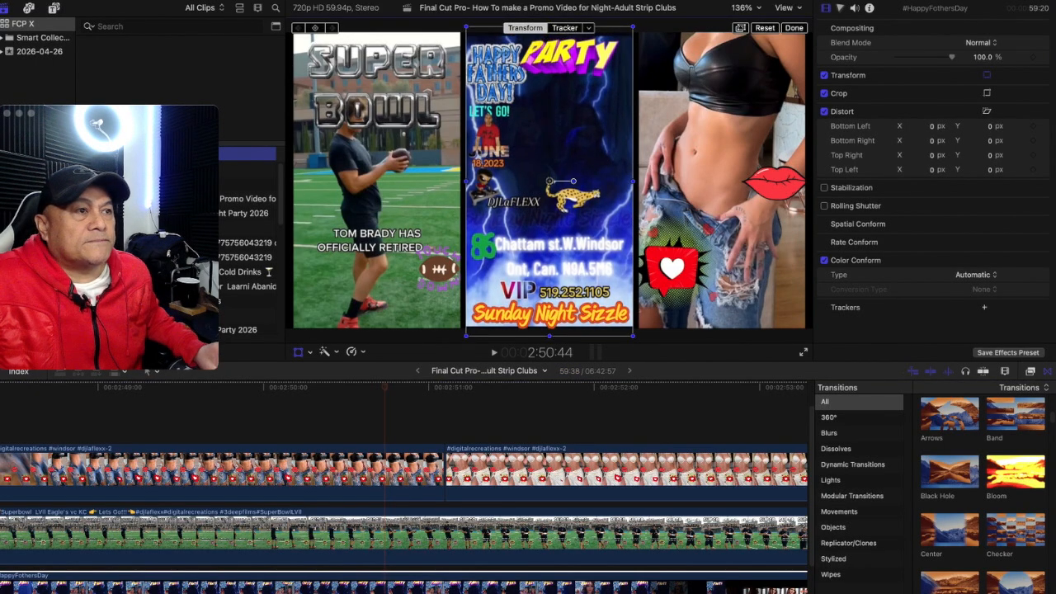
click(793, 28)
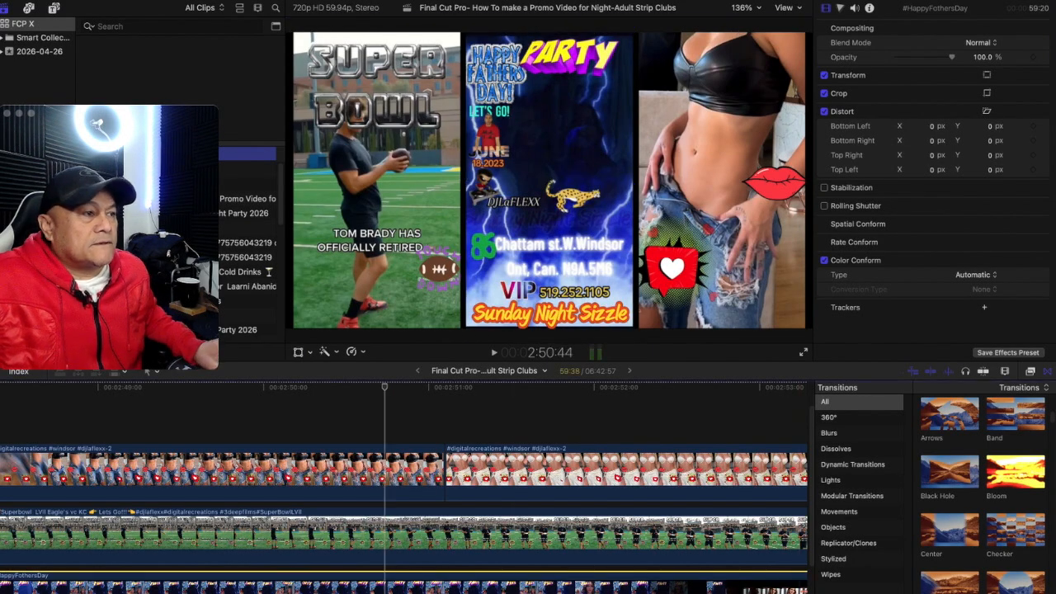
Locate the end of the #HappyFothersDay clip at about 3:28:58 to examine how the three panels end there
click(1005, 371)
drag(1047, 399, 1028, 399)
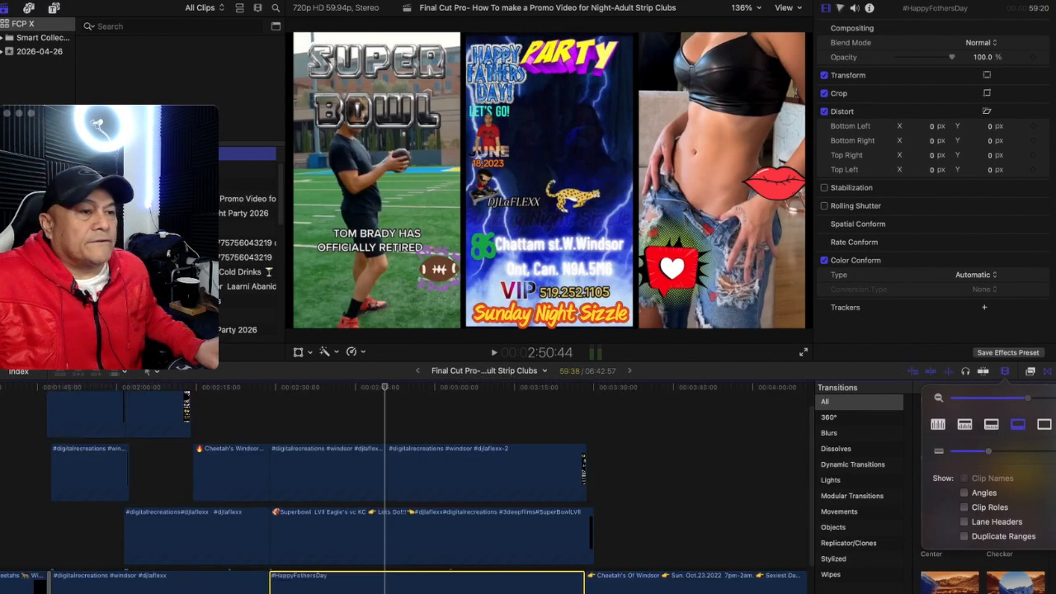
drag(388, 387, 587, 386)
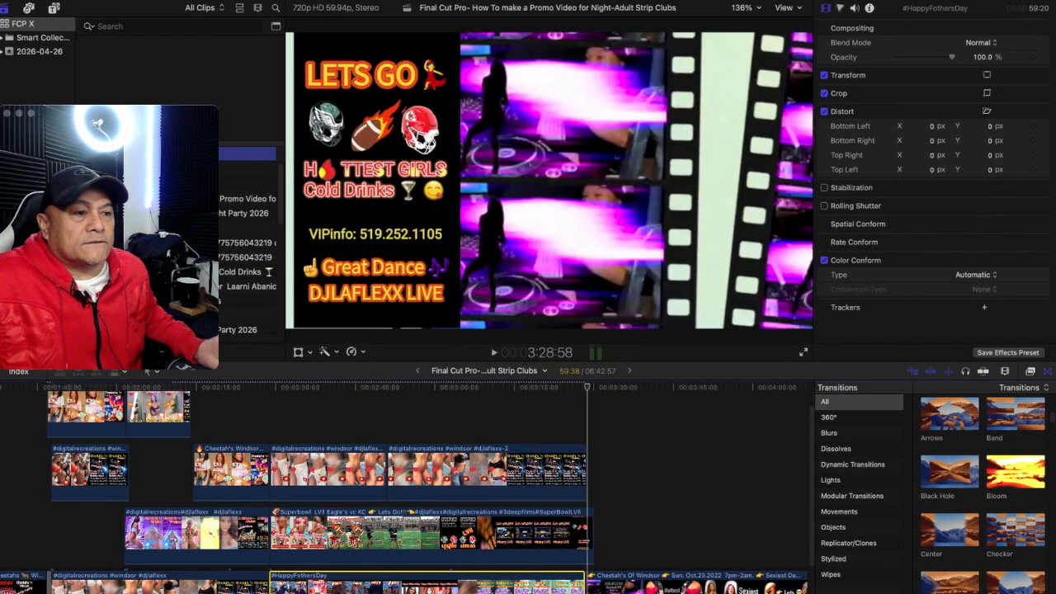
Trim the end of the left panel's Superbowl clip in two passes to meet the #HappyFothersDay clip's end near 3:28:58, playing back the cut
drag(593, 547, 587, 549)
mouse_move(587, 387)
mouse_down()
mouse_move(597, 387)
mouse_move(582, 387)
mouse_up()
key(space)
key(space)
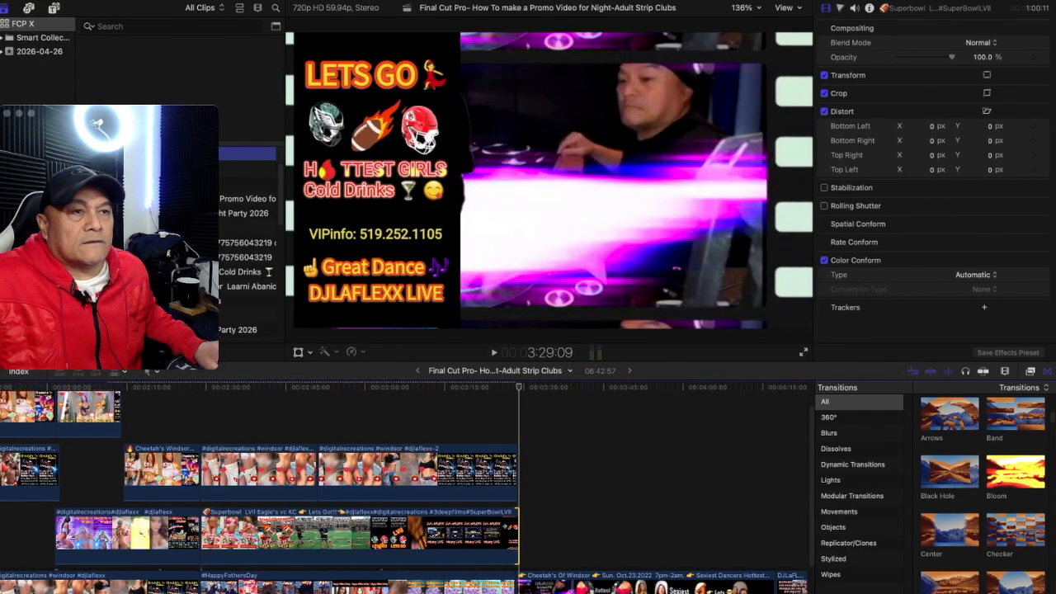
drag(520, 387, 515, 387)
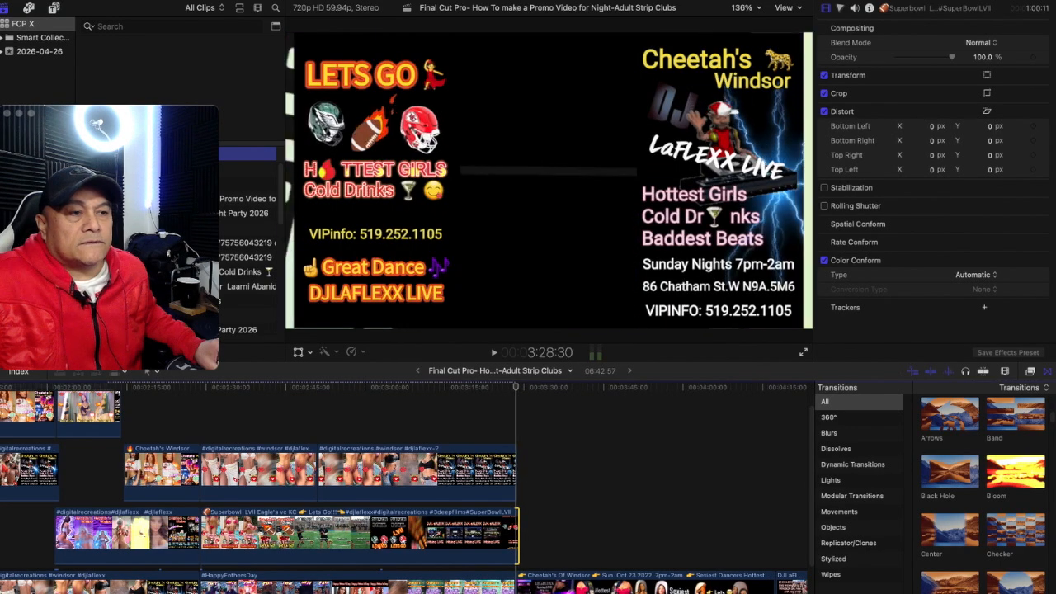
drag(518, 534, 514, 533)
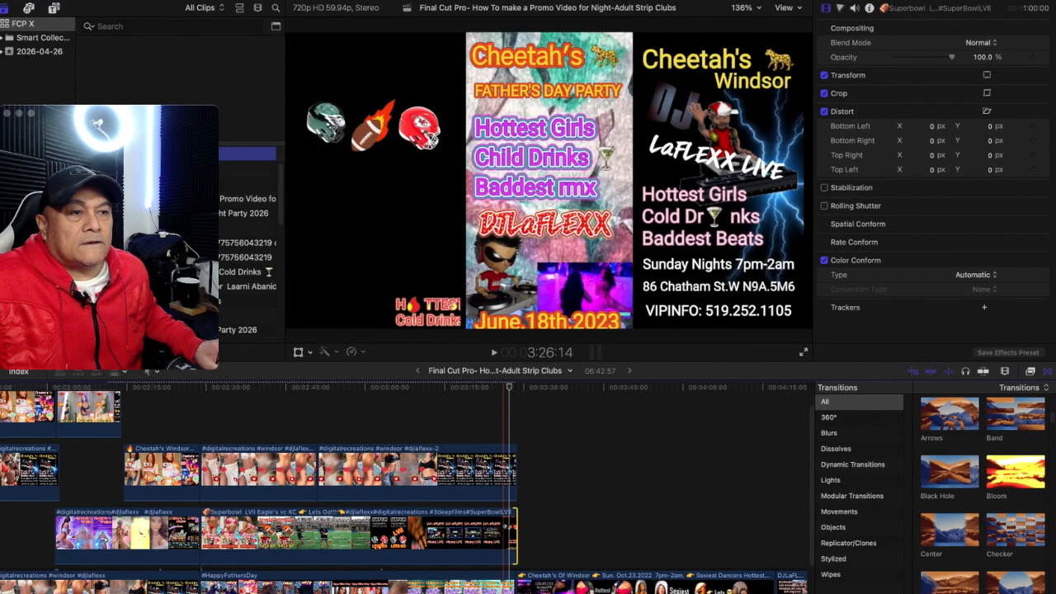
key(space)
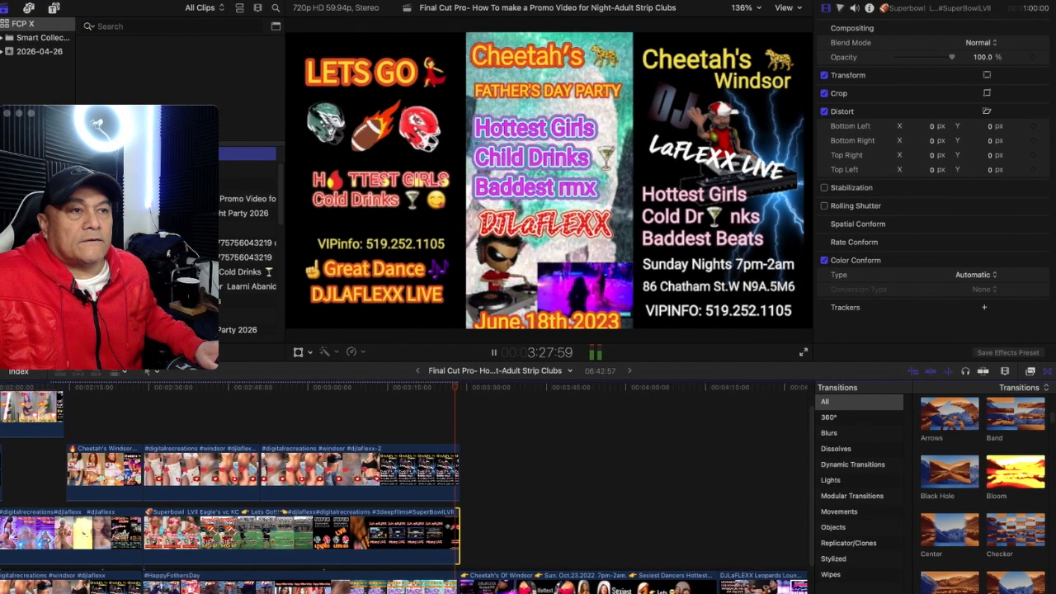
key(space)
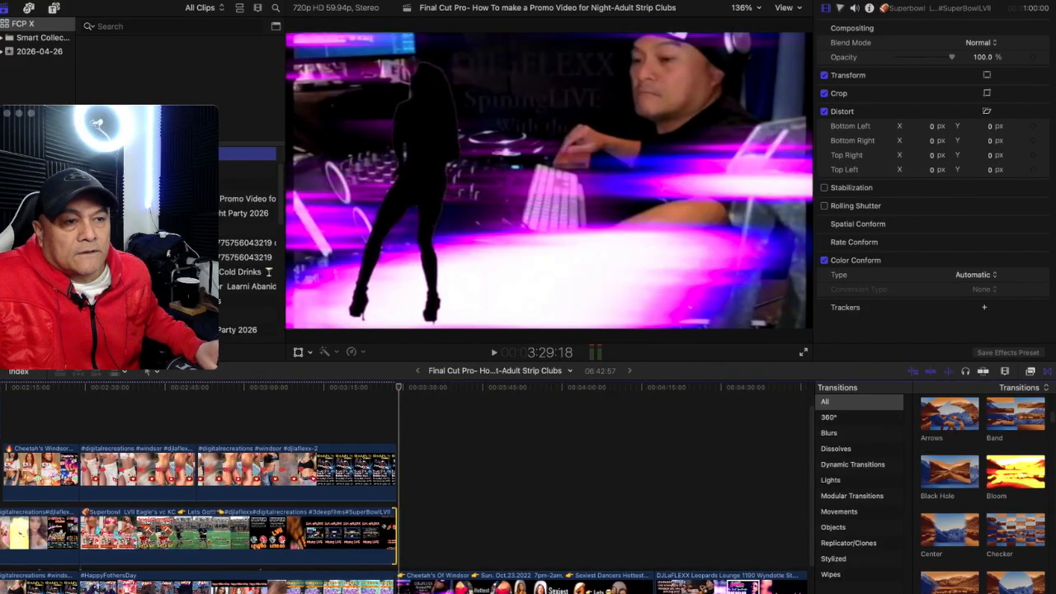
Trim the Superbowl clip's end slightly further at about 3:28:43 to line it up with the right panel's clip above
click(1004, 371)
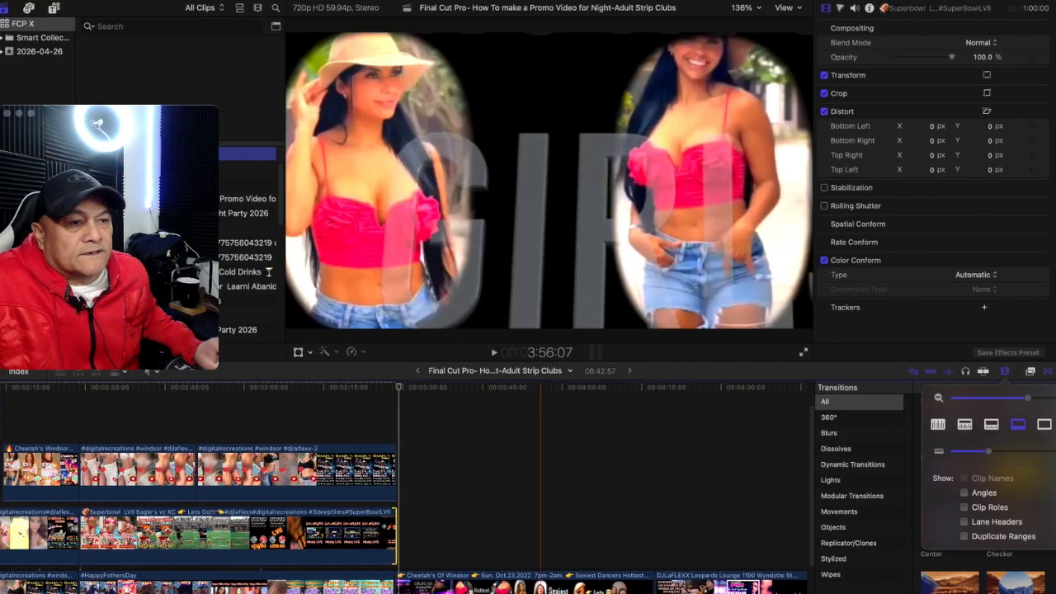
click(394, 536)
drag(394, 387, 396, 386)
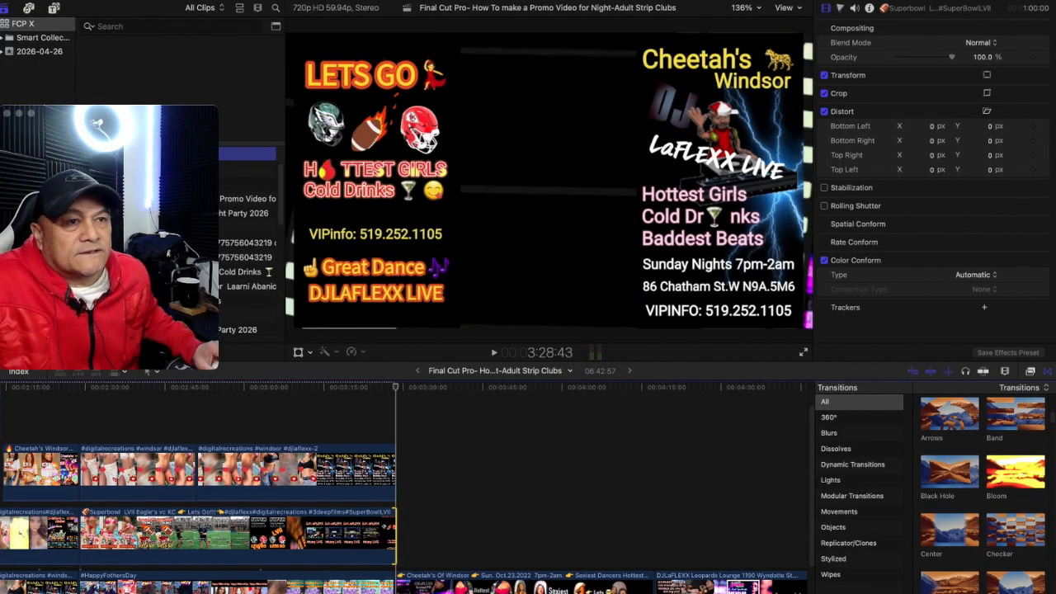
click(398, 536)
click(395, 536)
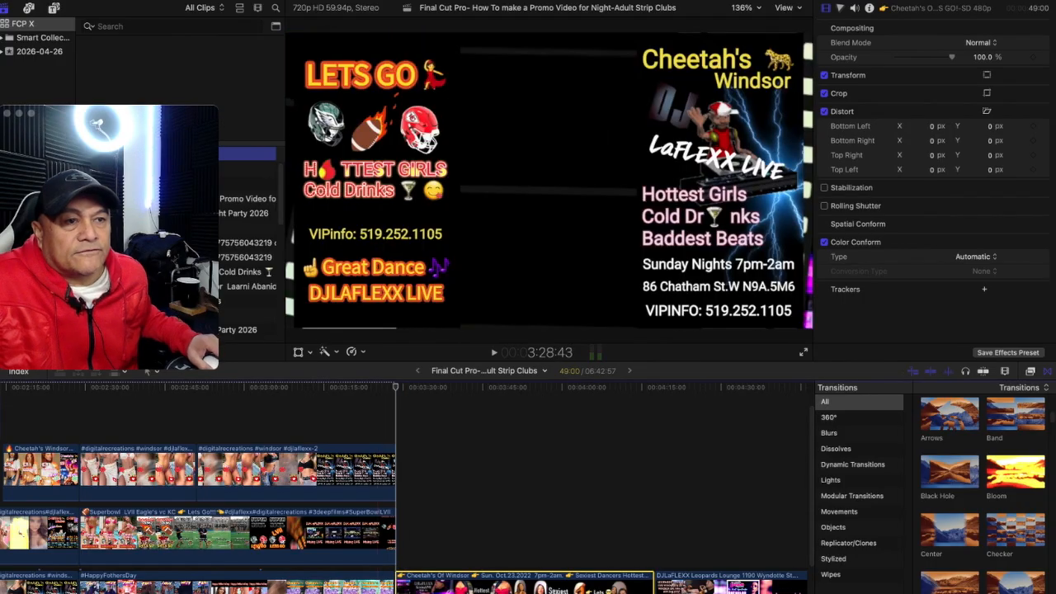
Turn on Transform for the Cheetah's Of Windsor clip and play back the end of the three panels
key(shift+t)
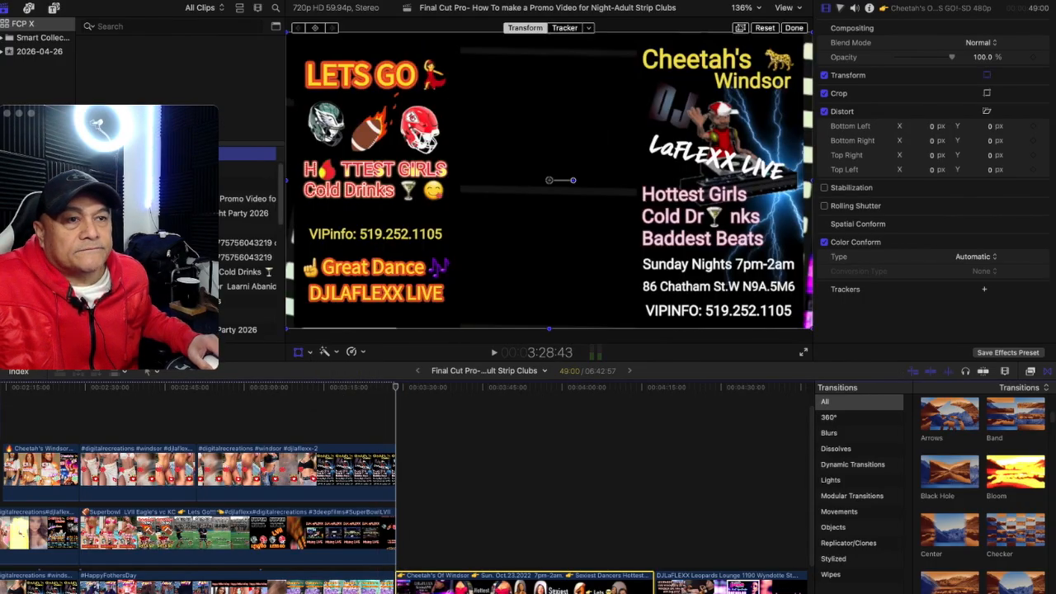
drag(286, 179, 291, 180)
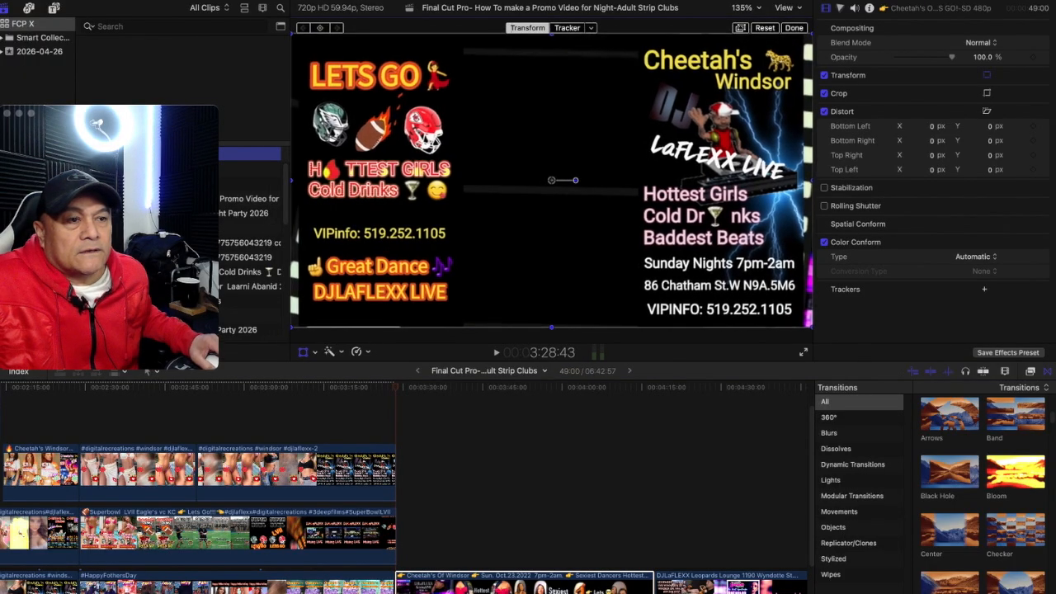
click(391, 387)
key(space)
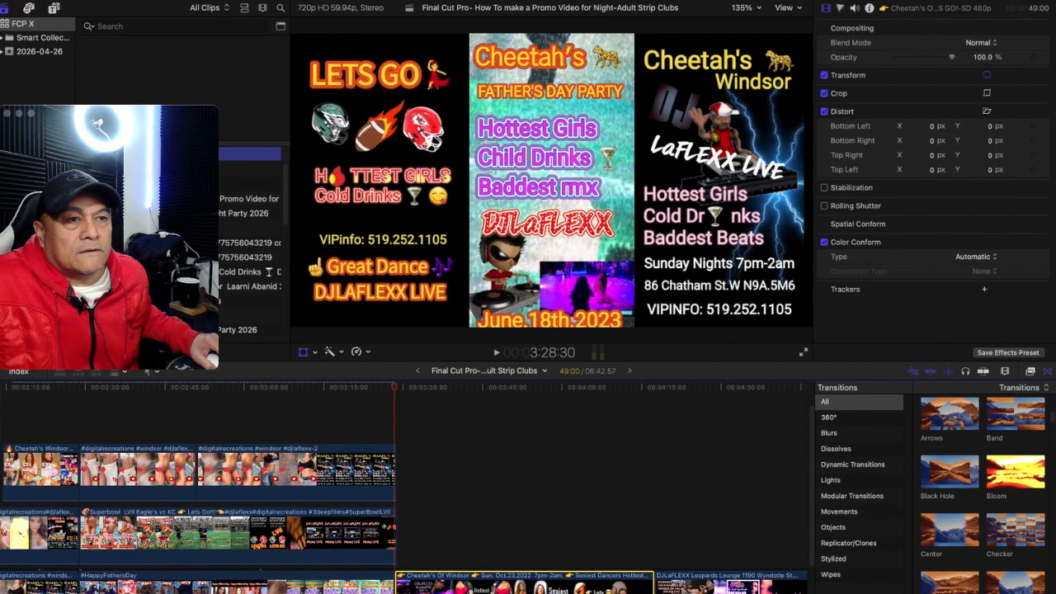
Shorten the ends of the right panel's #digitalrecreations #windsor #djlaflexx-2 clip and the left panel's Superbowl clip by a few frames and play back the cut
drag(395, 471, 394, 472)
click(385, 387)
drag(386, 387, 396, 387)
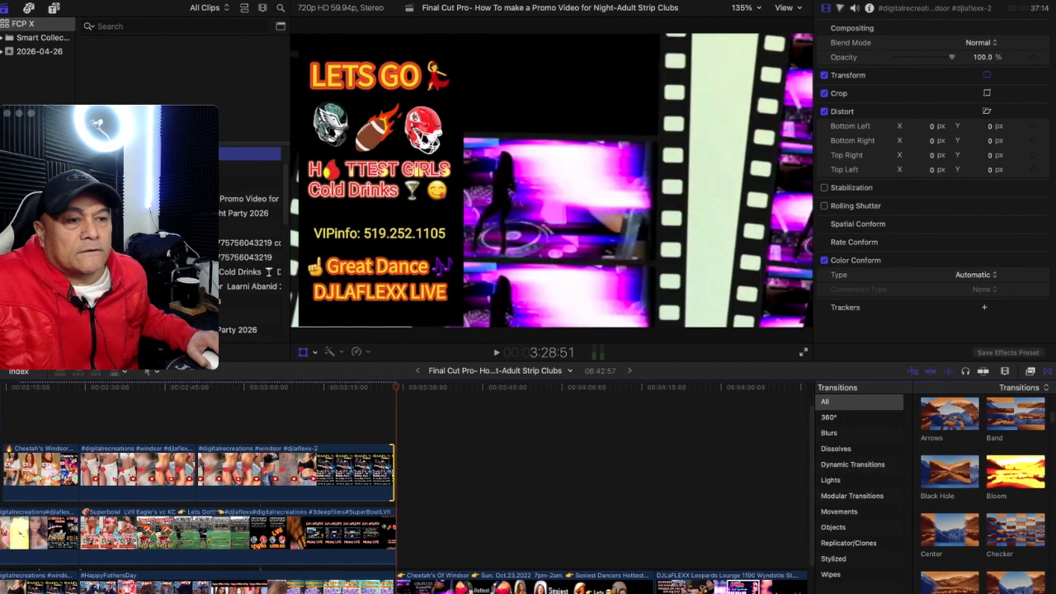
click(395, 535)
drag(396, 535, 394, 535)
key(space)
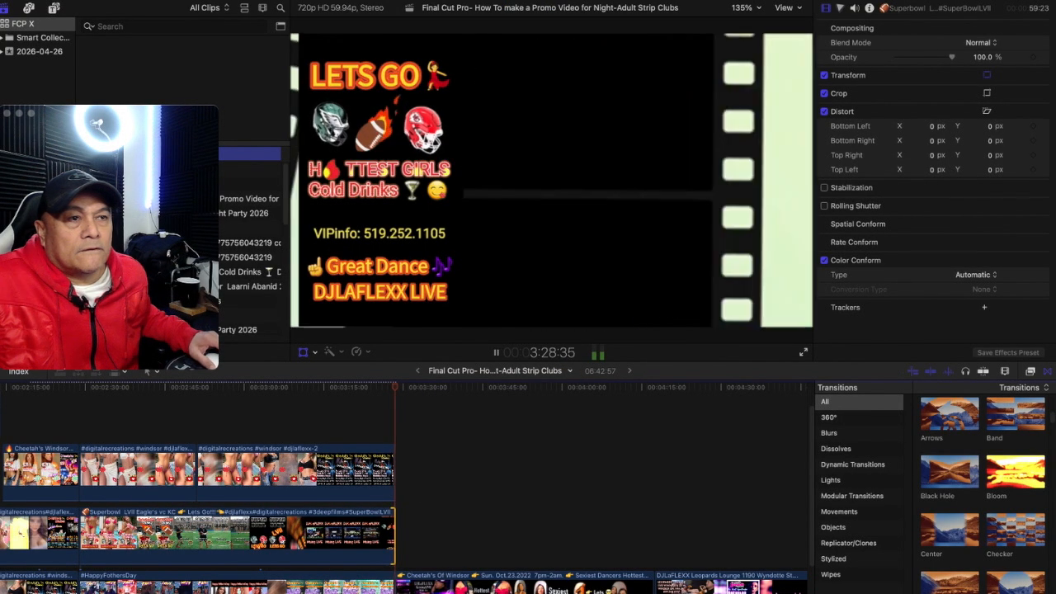
key(space)
Add an Earthquake transition between the #HappyFothersDay and Cheetah's Of Windsor clips, accepting the overlap of their media
scroll(421, 524, up, 1)
click(421, 524)
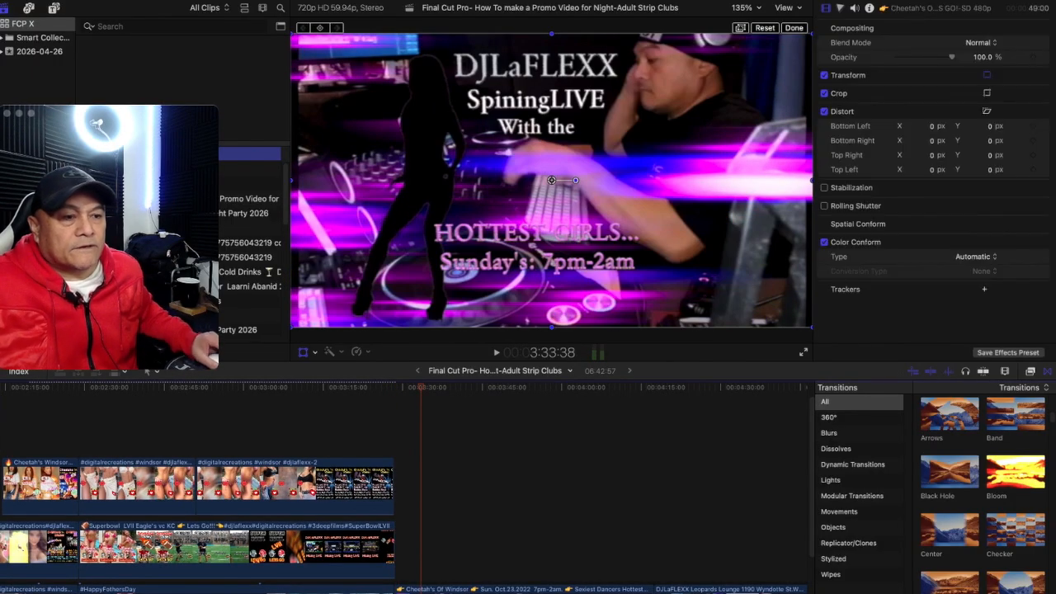
scroll(405, 494, down, 2)
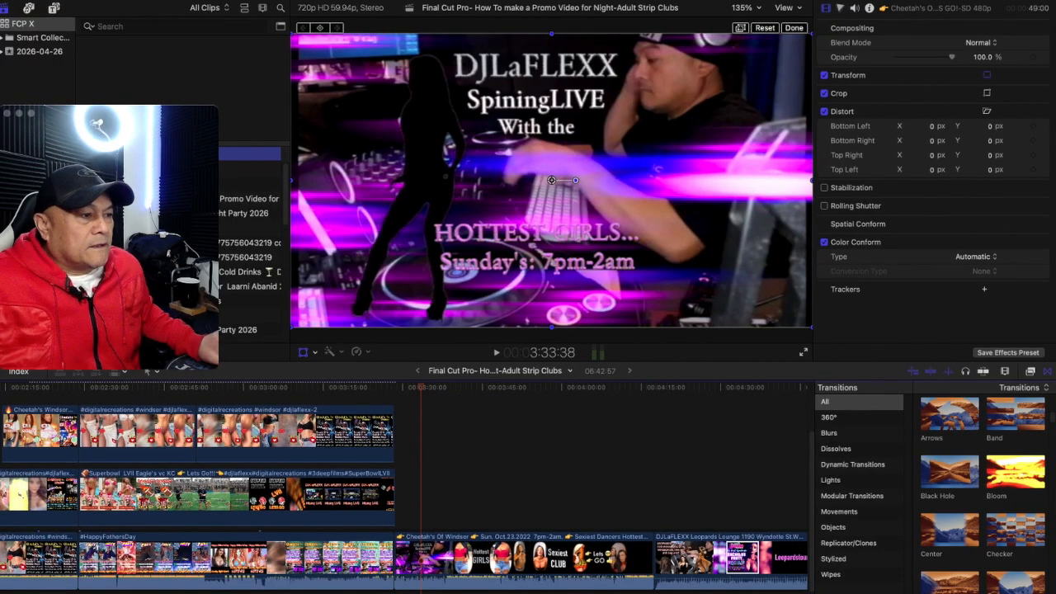
scroll(982, 495, up, 2)
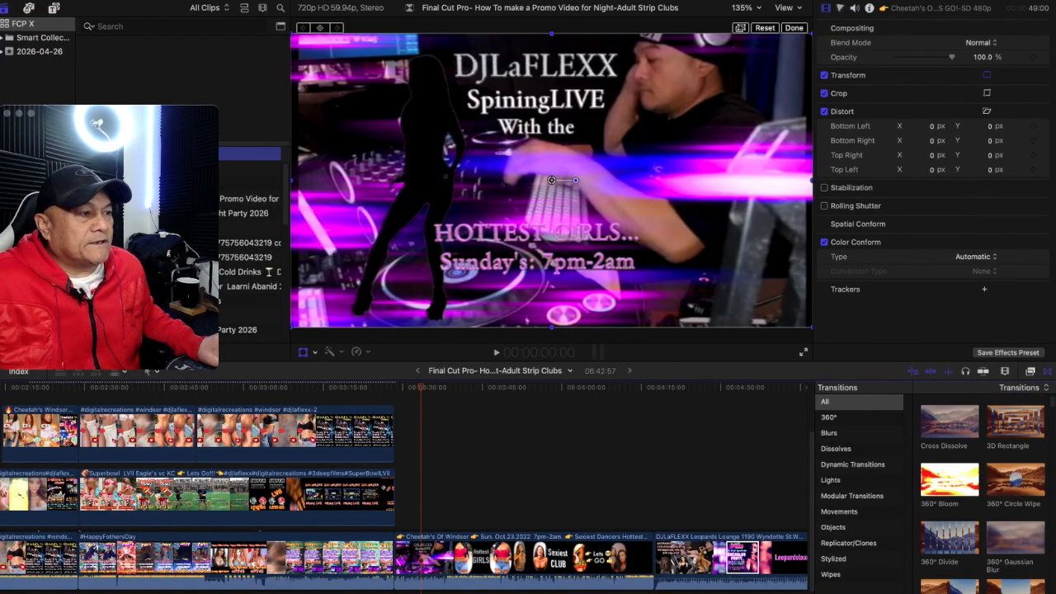
scroll(981, 495, down, 5)
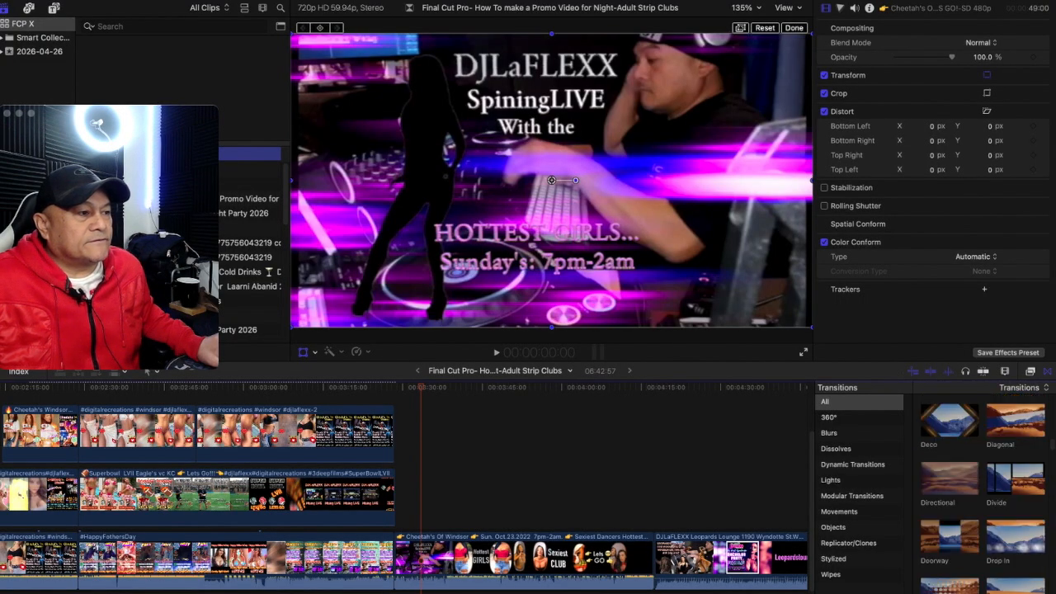
scroll(981, 495, down, 2)
scroll(982, 495, down, 1)
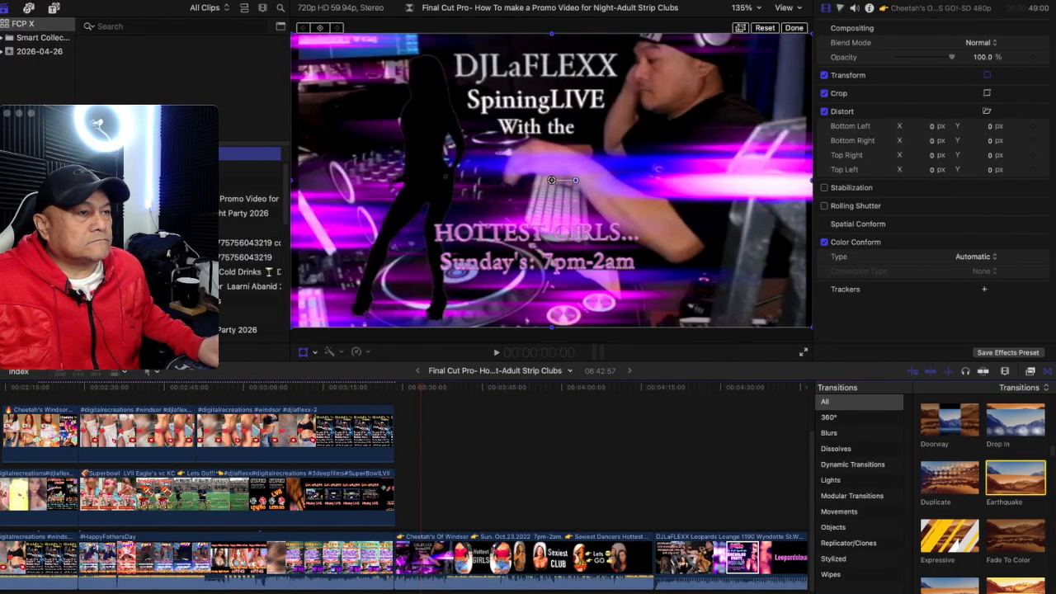
drag(1014, 478, 396, 561)
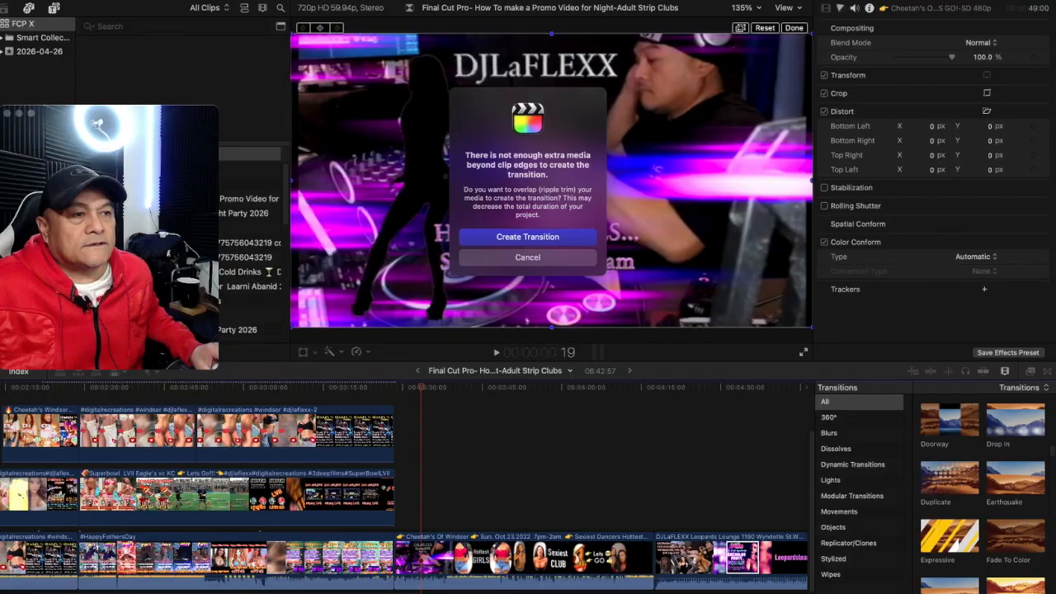
click(528, 235)
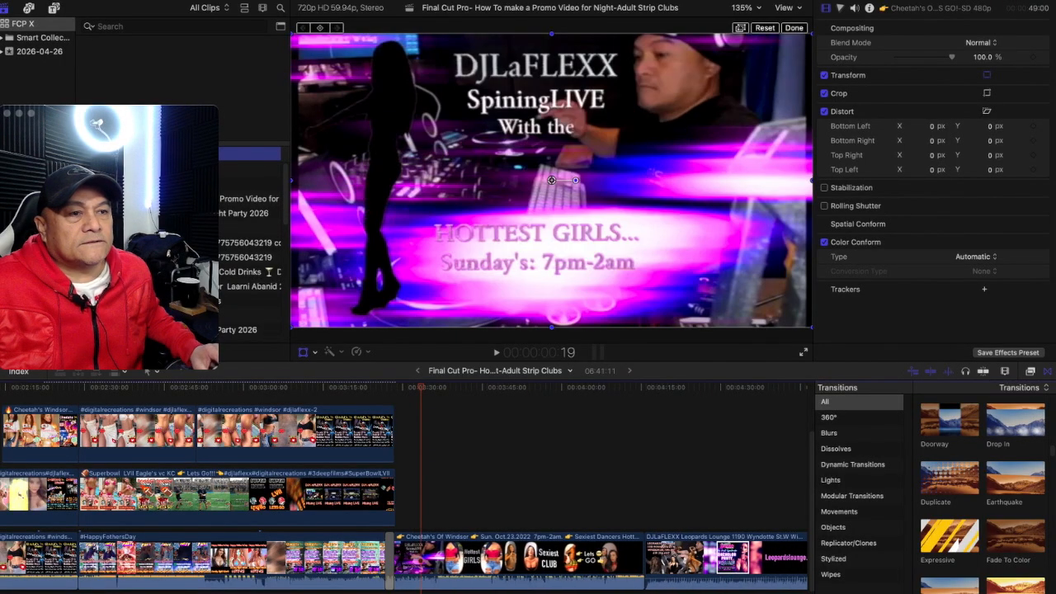
Play back the Earthquake transition several times from about 3:26 to examine how the side panels look over it
key(space)
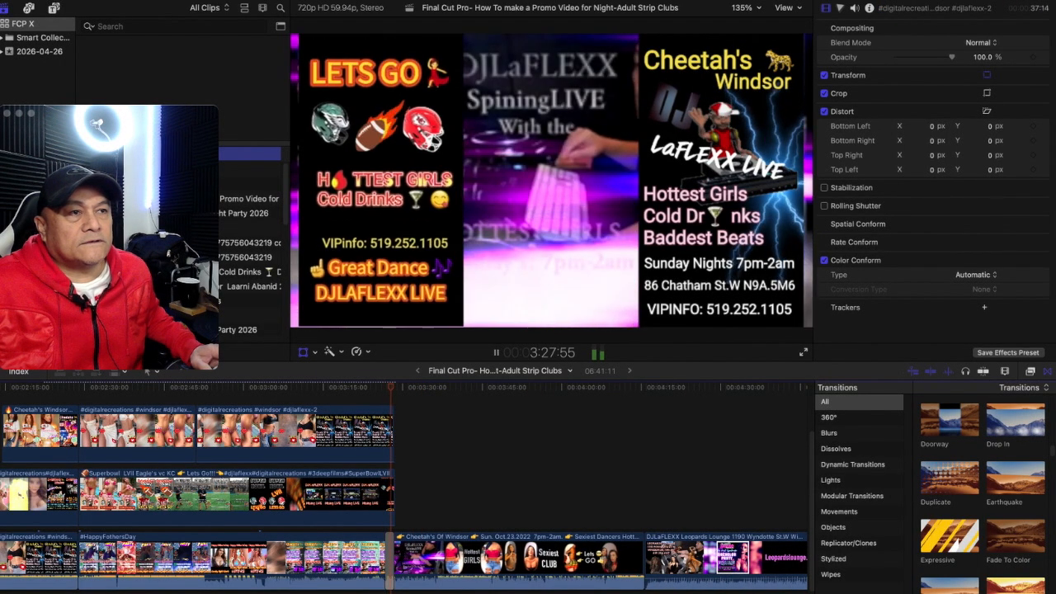
key(space)
click(380, 387)
key(space)
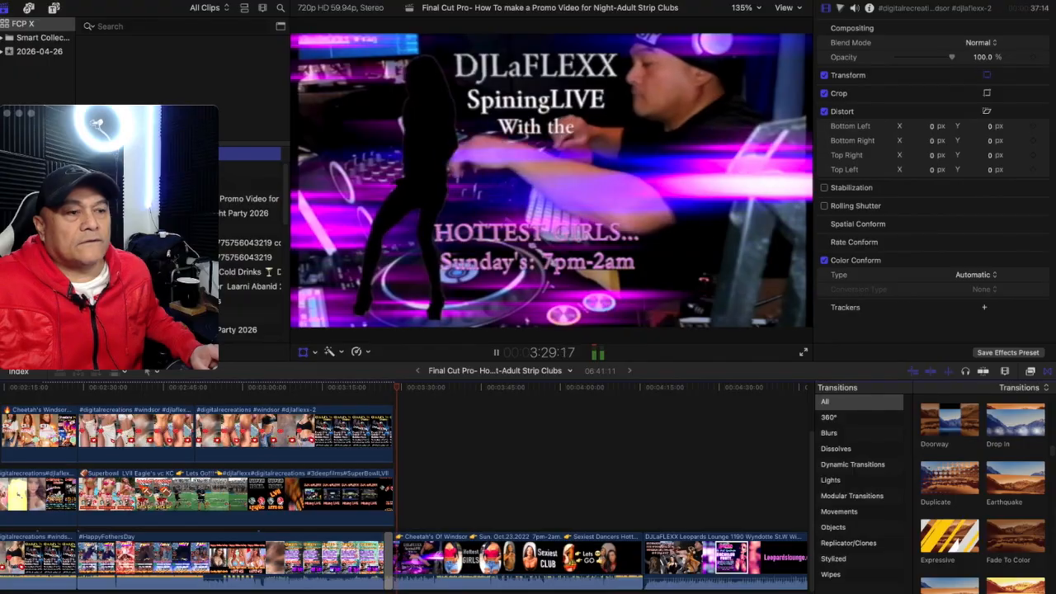
key(space)
click(384, 388)
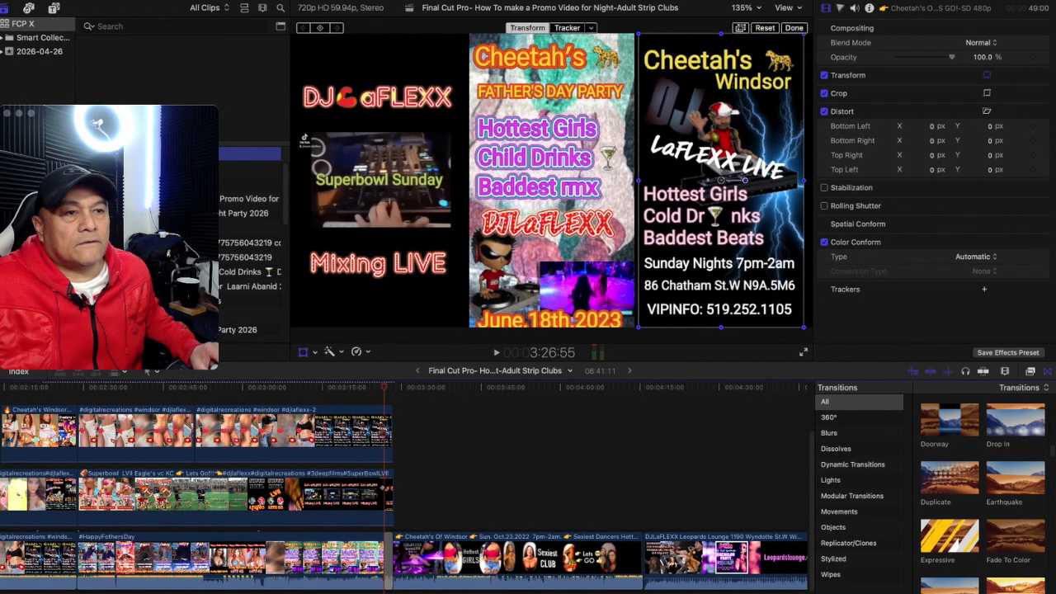
key(space)
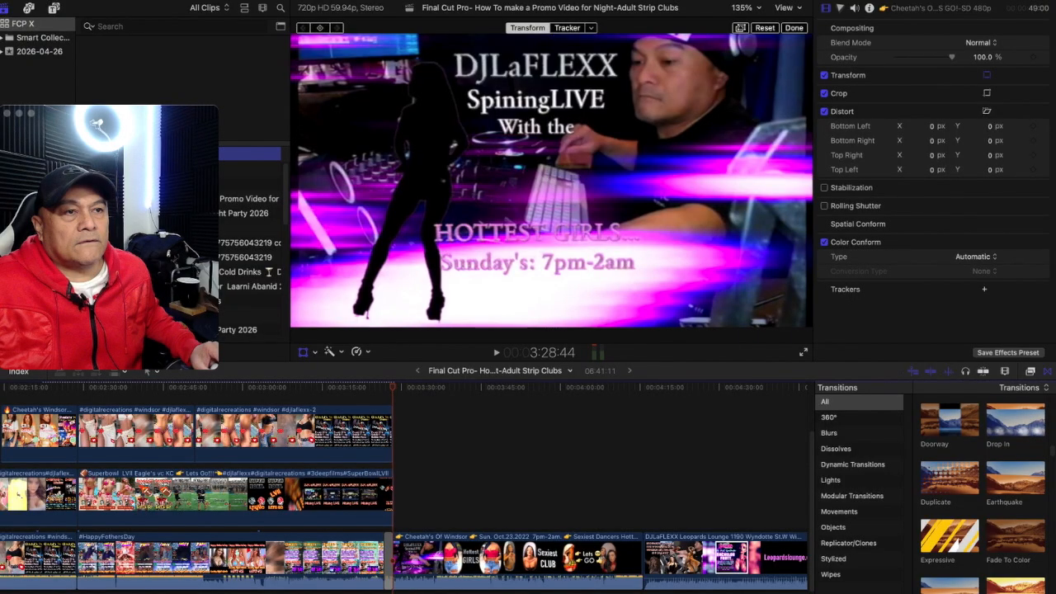
Shift the right panel's clip slightly right at 3:28:10 and widen it with Transform to reach the frame's right edge
click(391, 387)
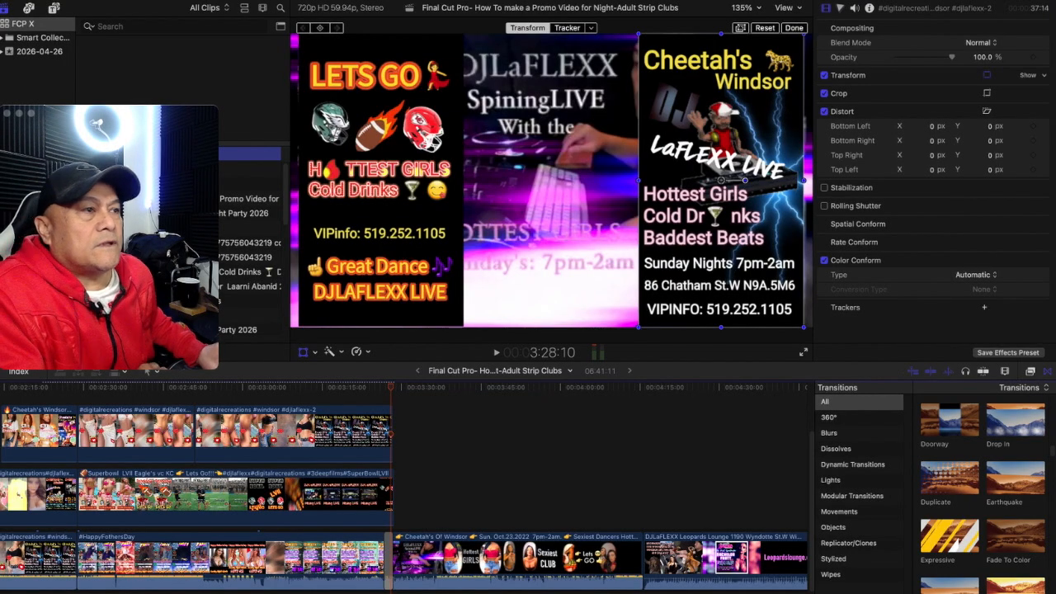
drag(721, 180, 724, 179)
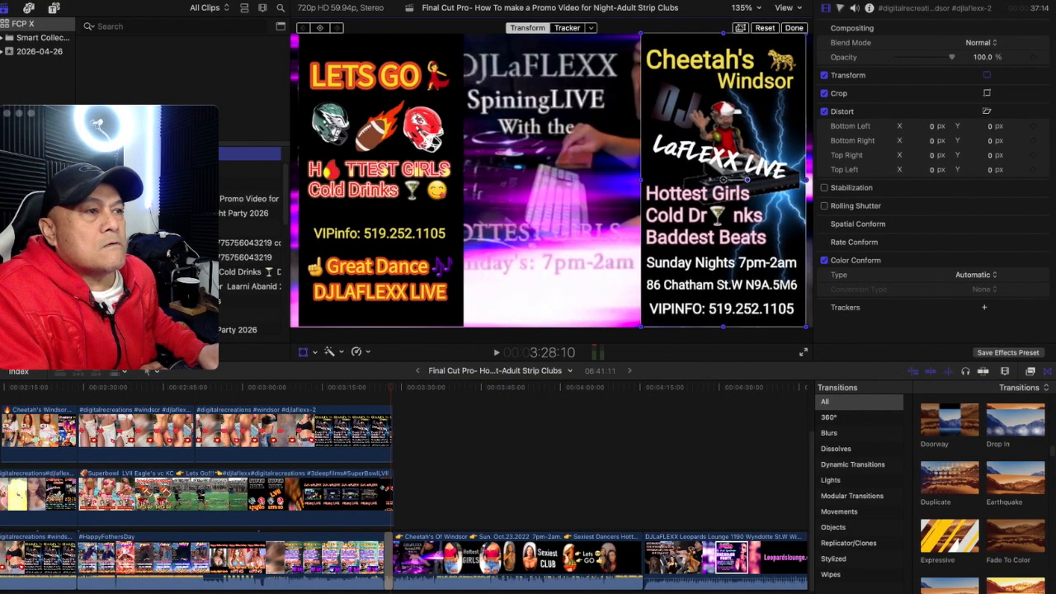
drag(806, 179, 809, 179)
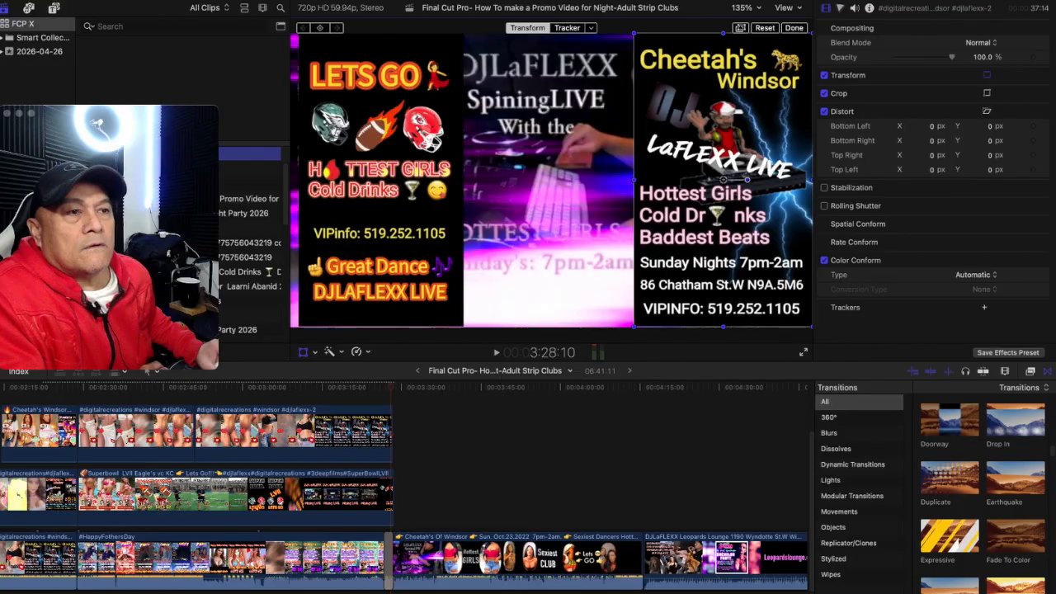
Shift the left panel's Superbowl clip slightly left at 3:28:03, widen it to reach the frame's left edge, and finish the Transform edit
click(395, 189)
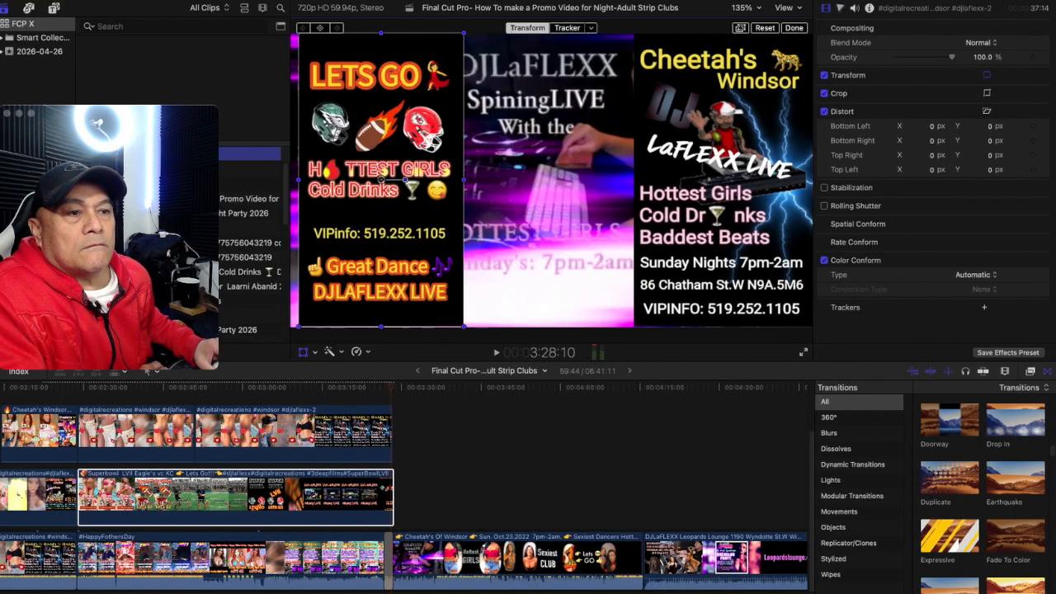
click(380, 435)
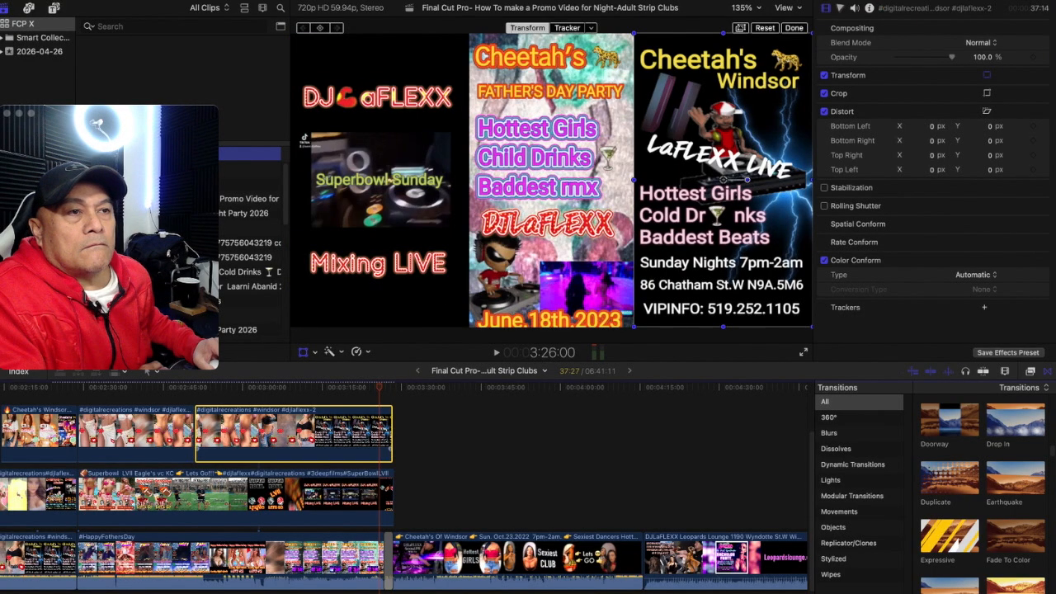
click(390, 497)
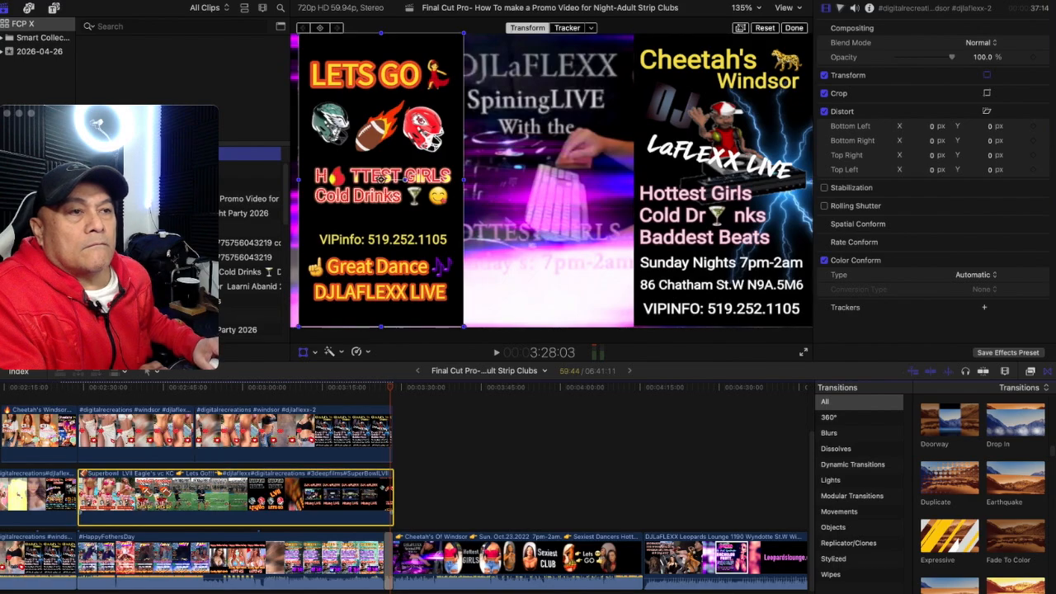
drag(381, 177, 378, 177)
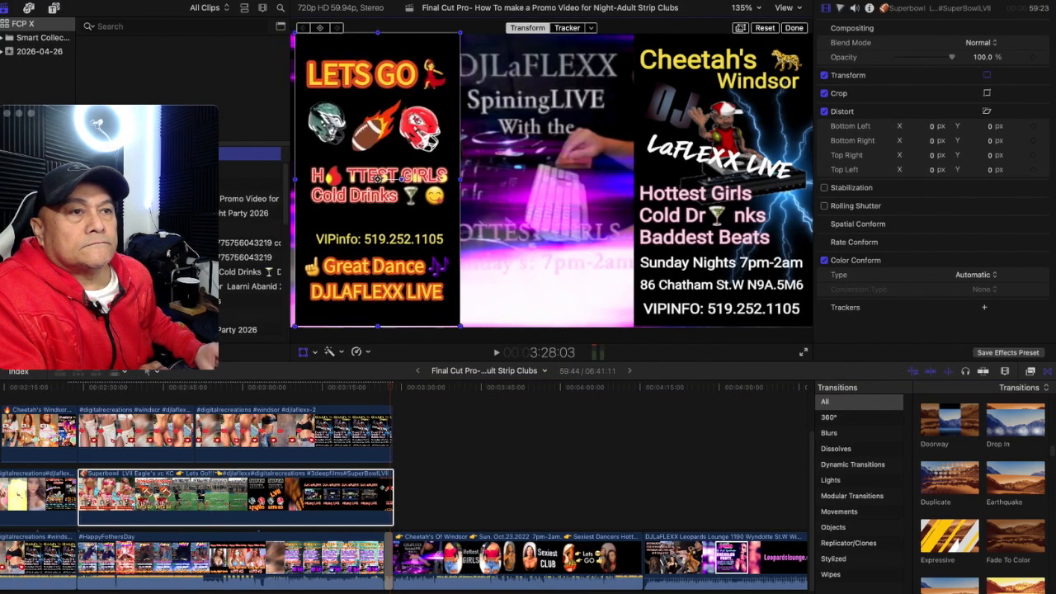
drag(461, 179, 465, 179)
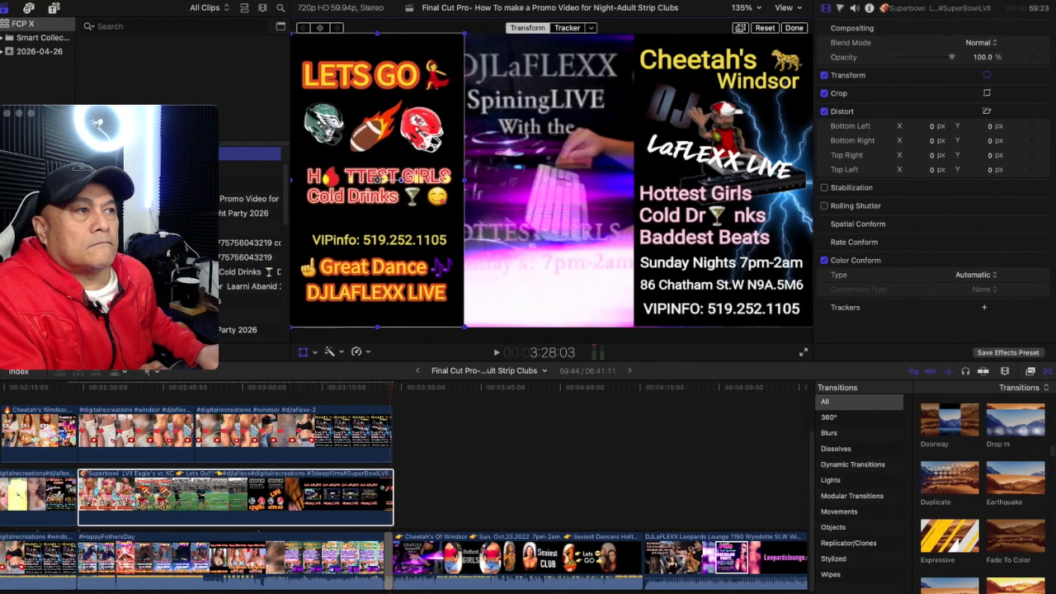
click(793, 28)
Try to adjust the bottom edge of the left panel's Superbowl clip with Transform at 3:28:03, and finish the edit
mouse_move(391, 387)
mouse_down()
mouse_move(406, 387)
mouse_move(229, 386)
mouse_move(390, 386)
mouse_up()
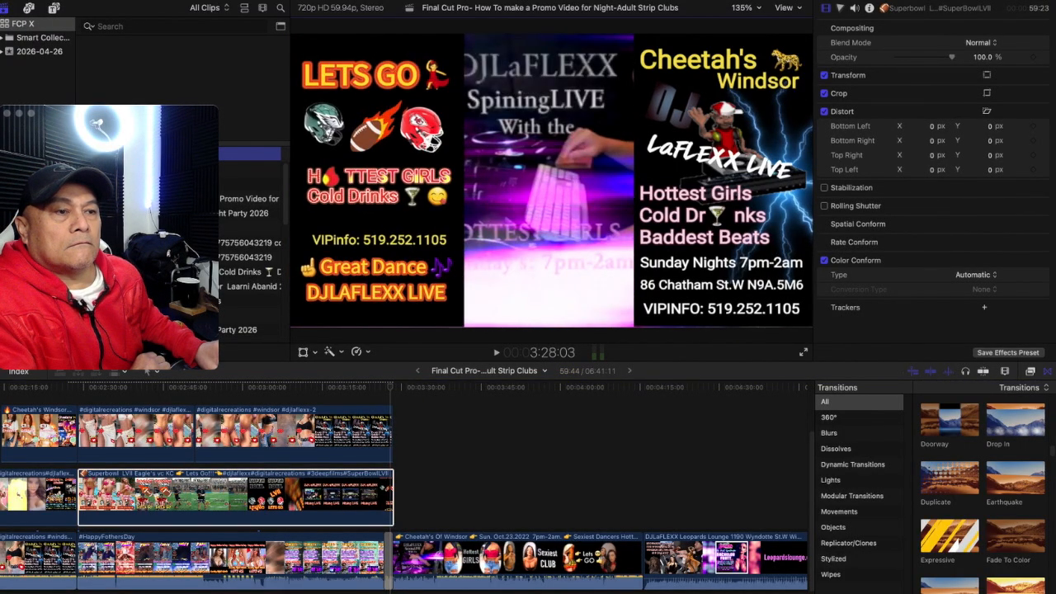
click(384, 435)
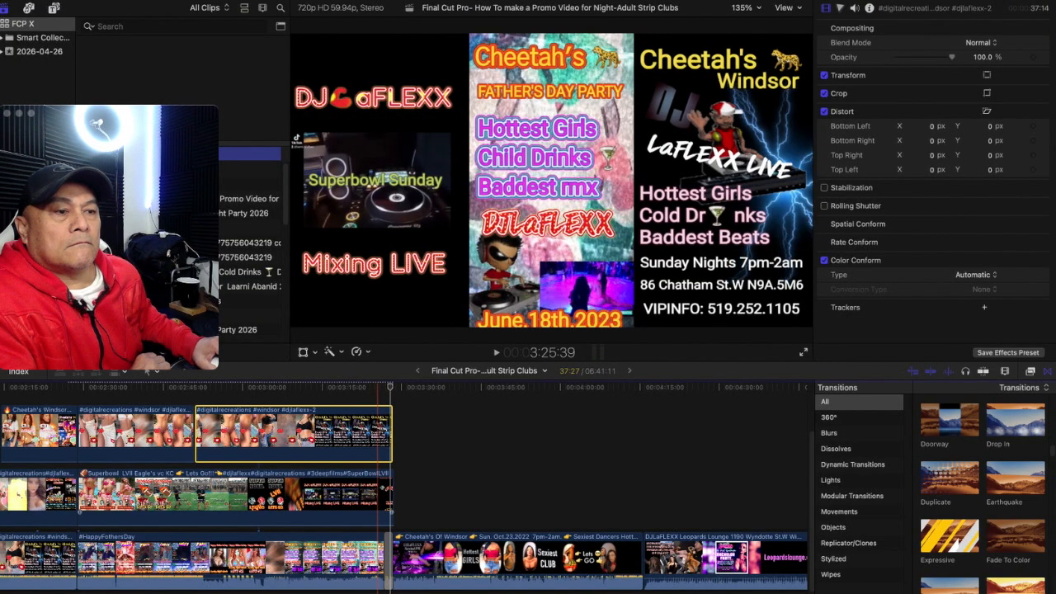
click(377, 494)
click(367, 557)
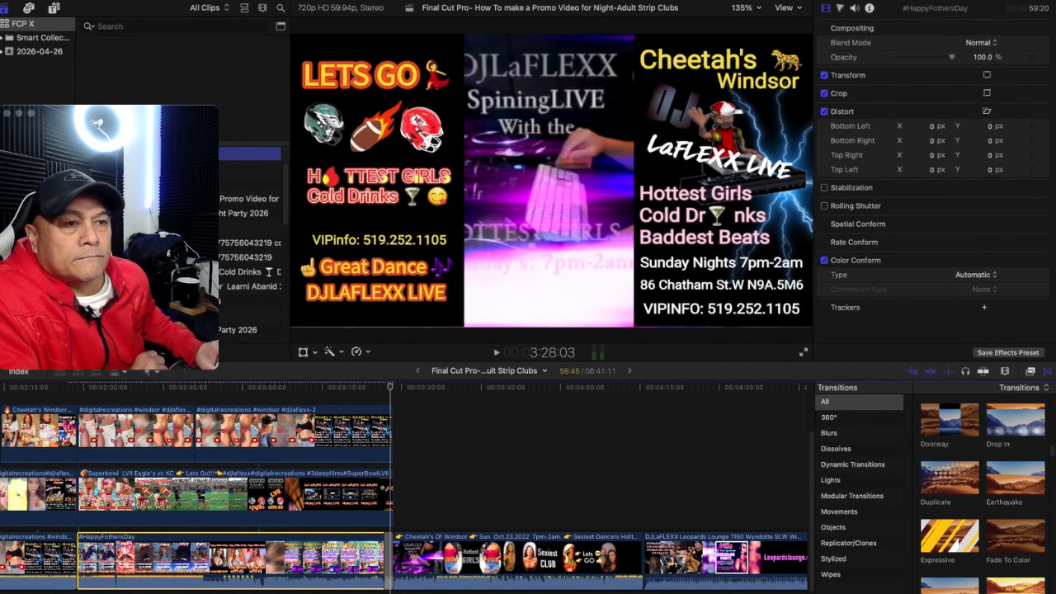
click(314, 353)
click(350, 369)
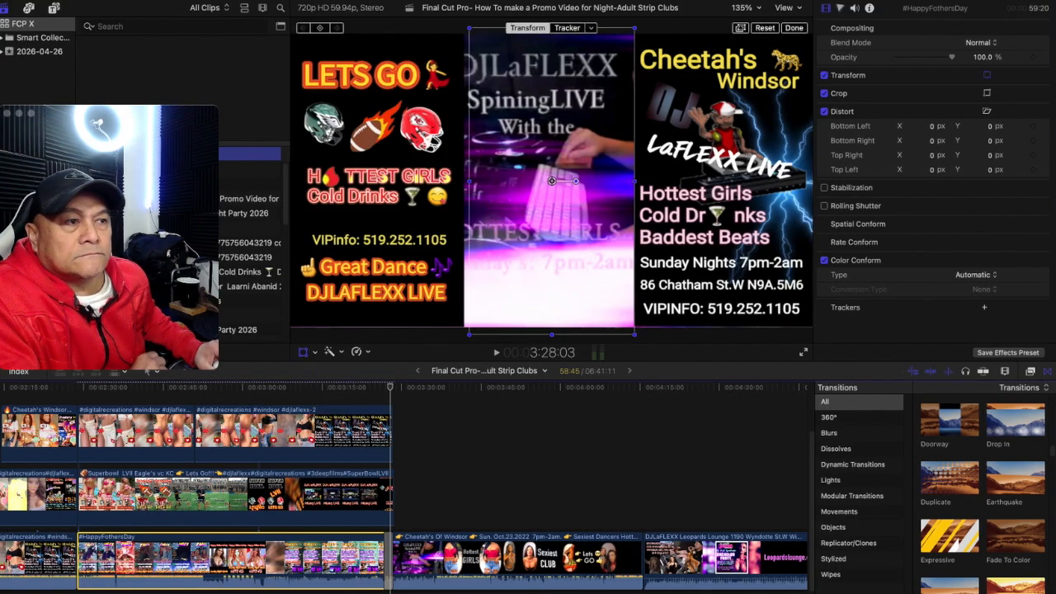
click(723, 180)
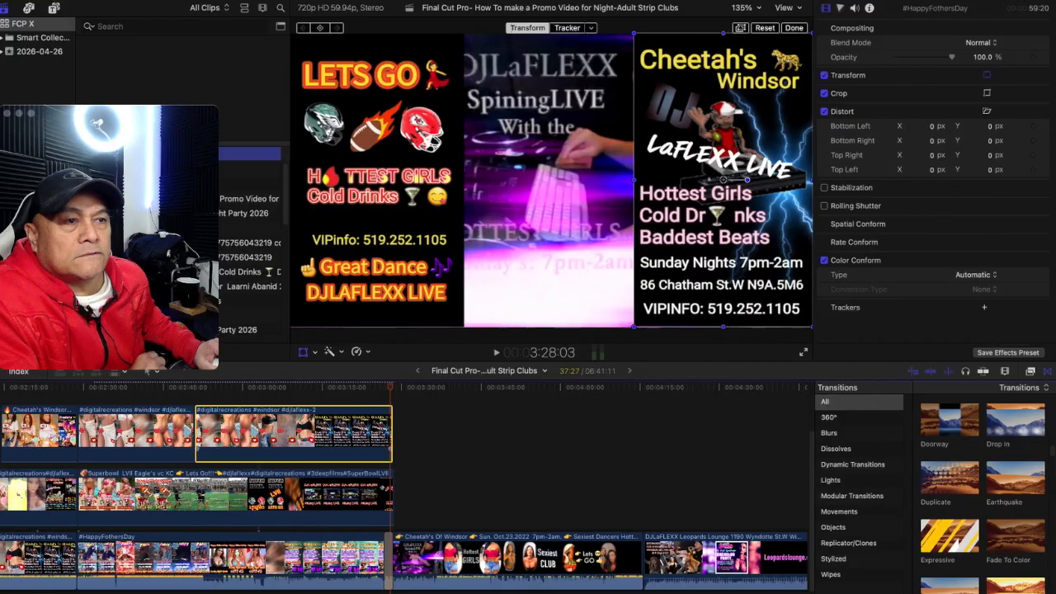
click(377, 180)
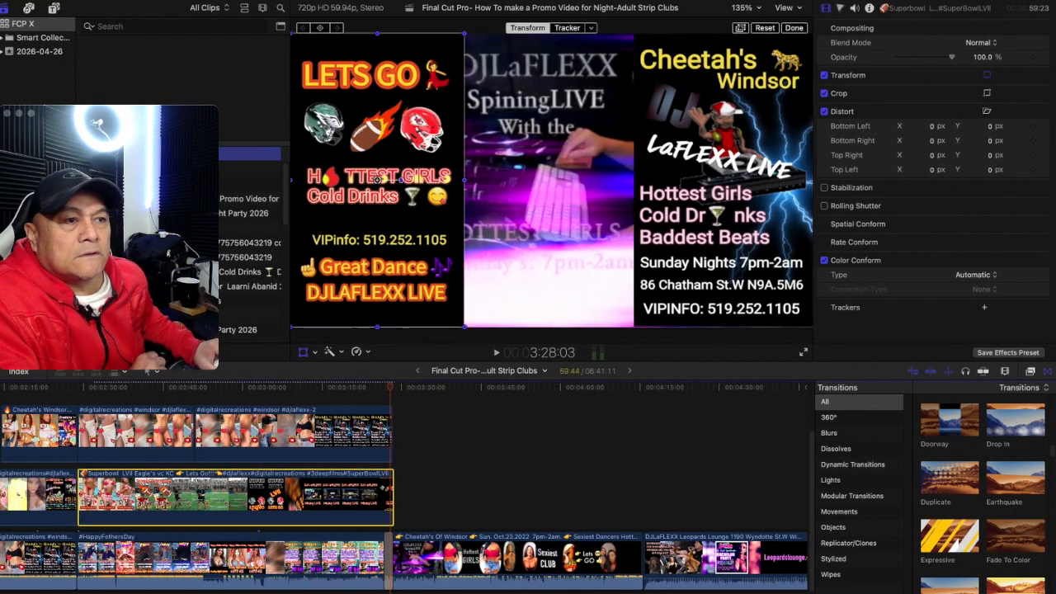
drag(377, 328, 377, 327)
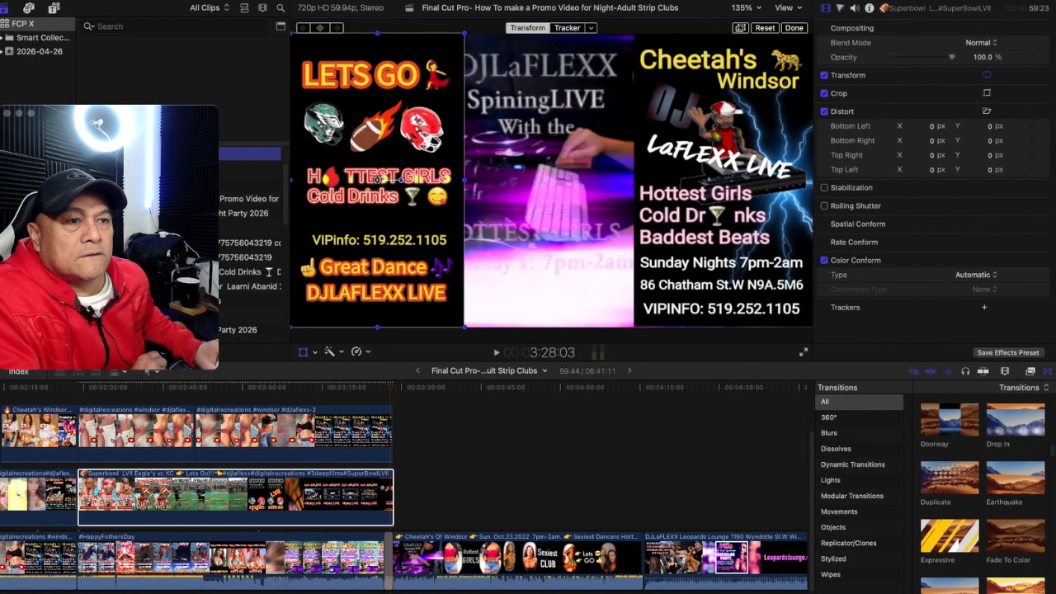
drag(377, 327, 377, 327)
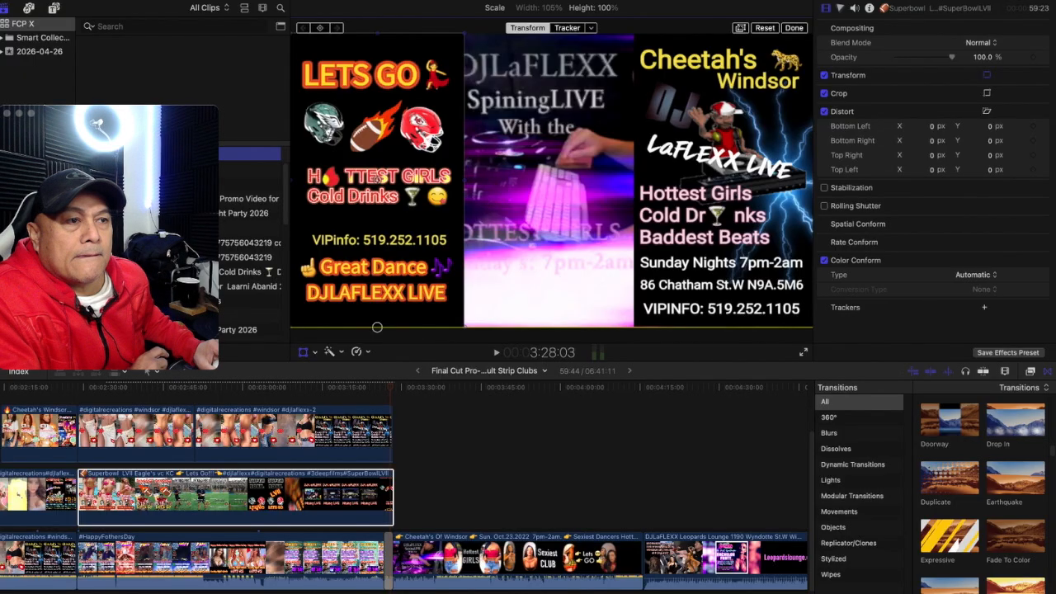
drag(377, 327, 377, 328)
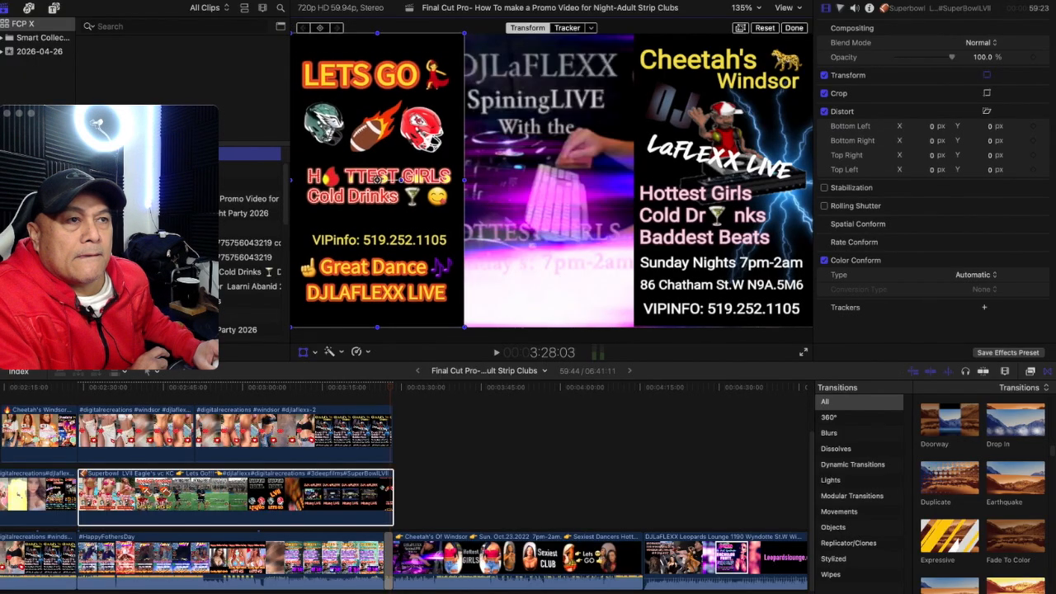
click(793, 28)
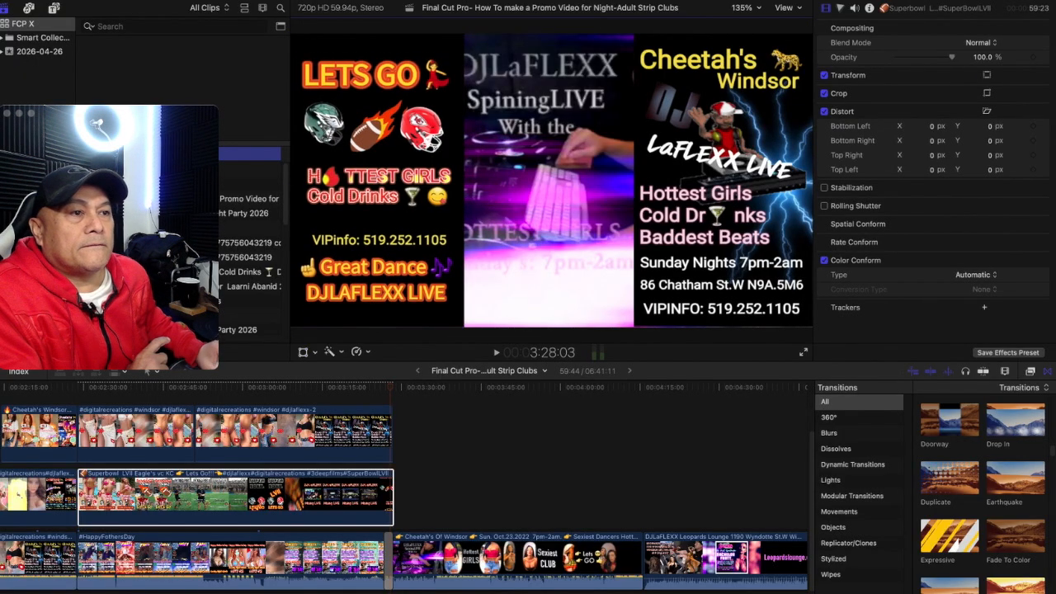
Trim the ends of the left panel's Superbowl clip and the right panel's clip back to about 3:27:43
drag(391, 387, 370, 387)
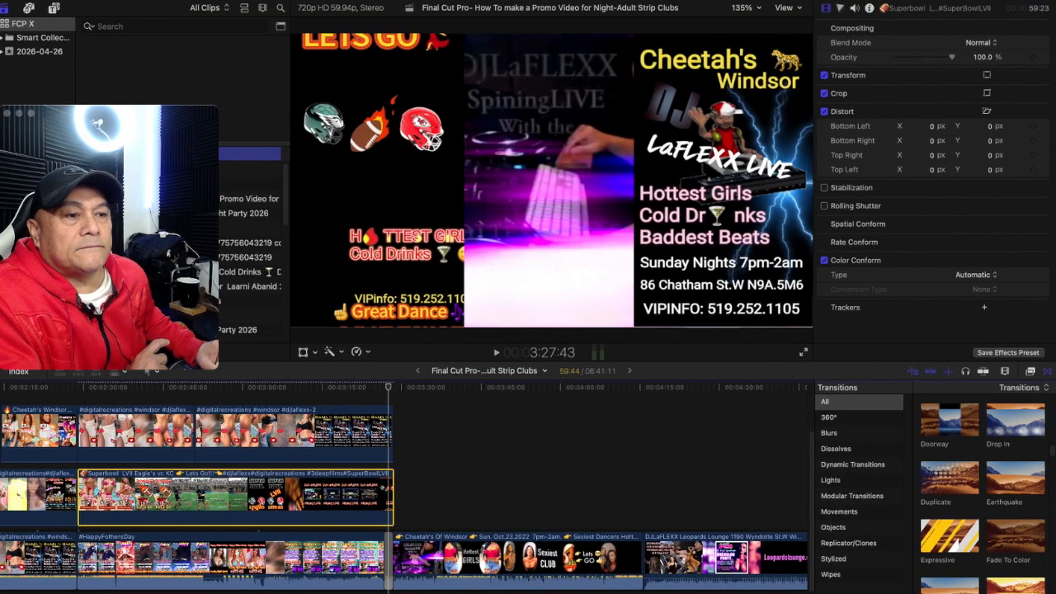
drag(393, 495, 389, 495)
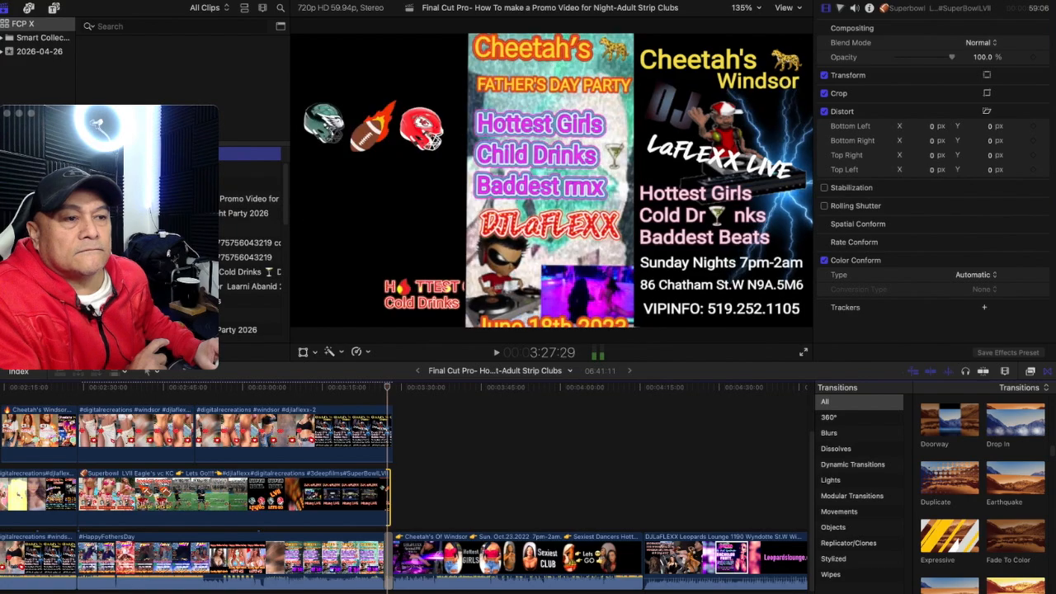
drag(391, 433, 388, 433)
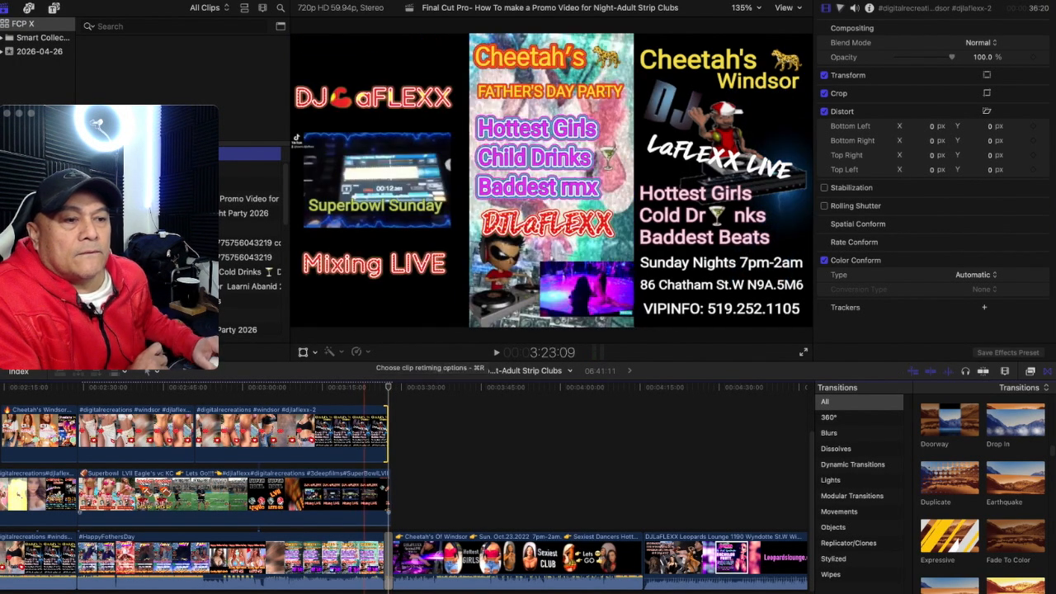
Shift the left panel's Superbowl clip slightly left with Transform at 3:27:43 and finish the edit
click(342, 561)
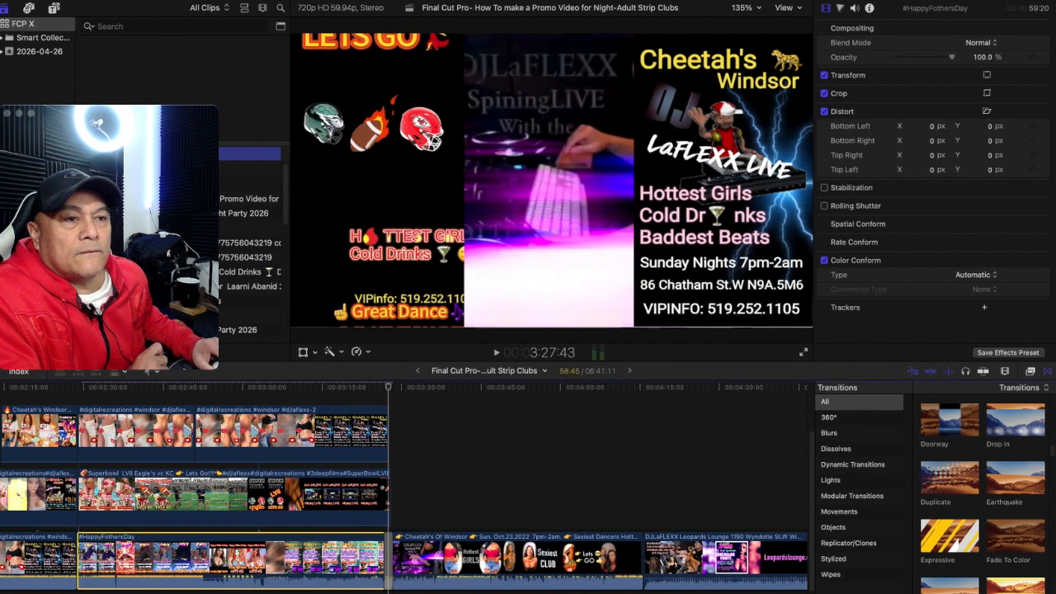
click(304, 353)
click(352, 369)
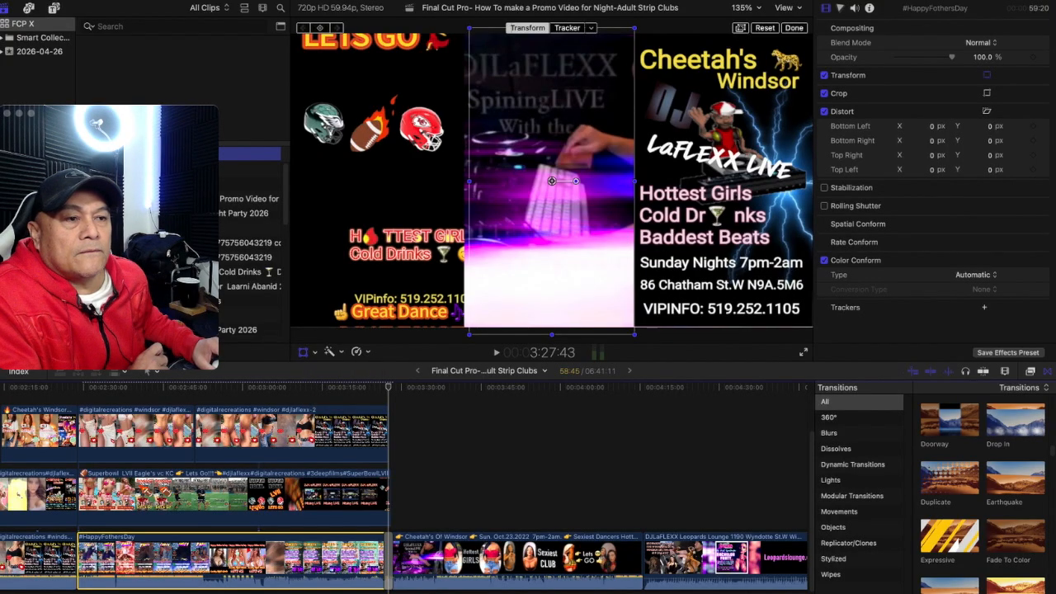
click(356, 433)
click(377, 180)
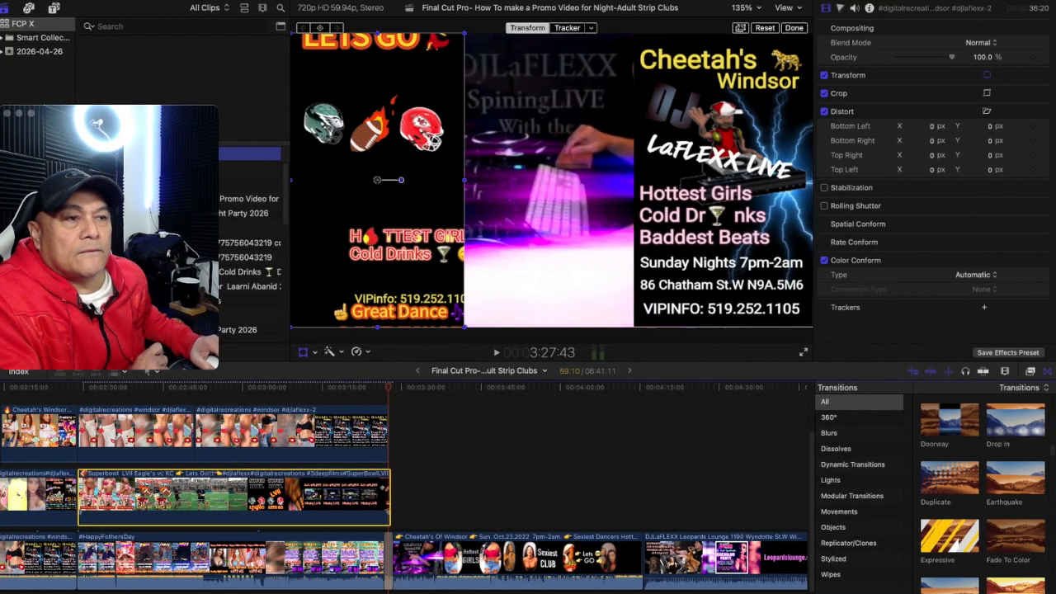
drag(377, 180, 376, 181)
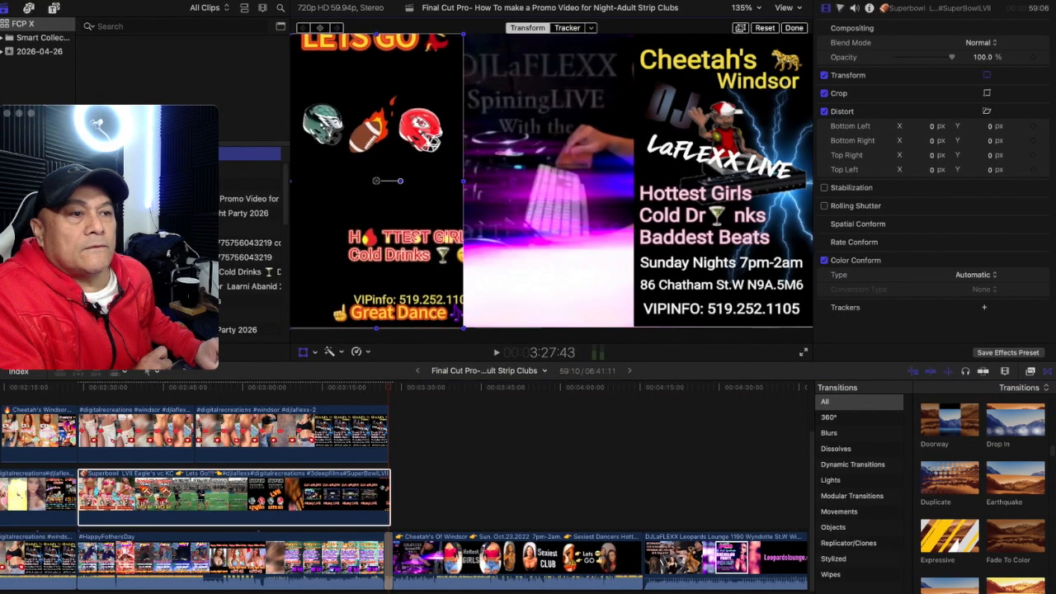
click(793, 28)
Stretch the right panel's clip slightly past the frame's bottom edge with Transform at 3:27:43 and finish the edit
drag(389, 387, 388, 387)
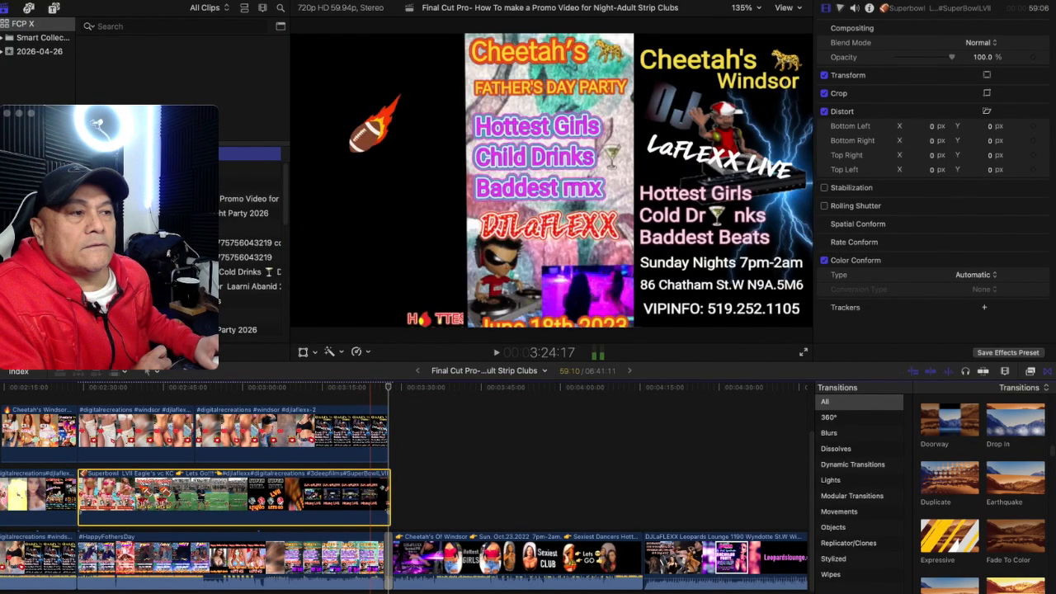
click(366, 561)
click(373, 433)
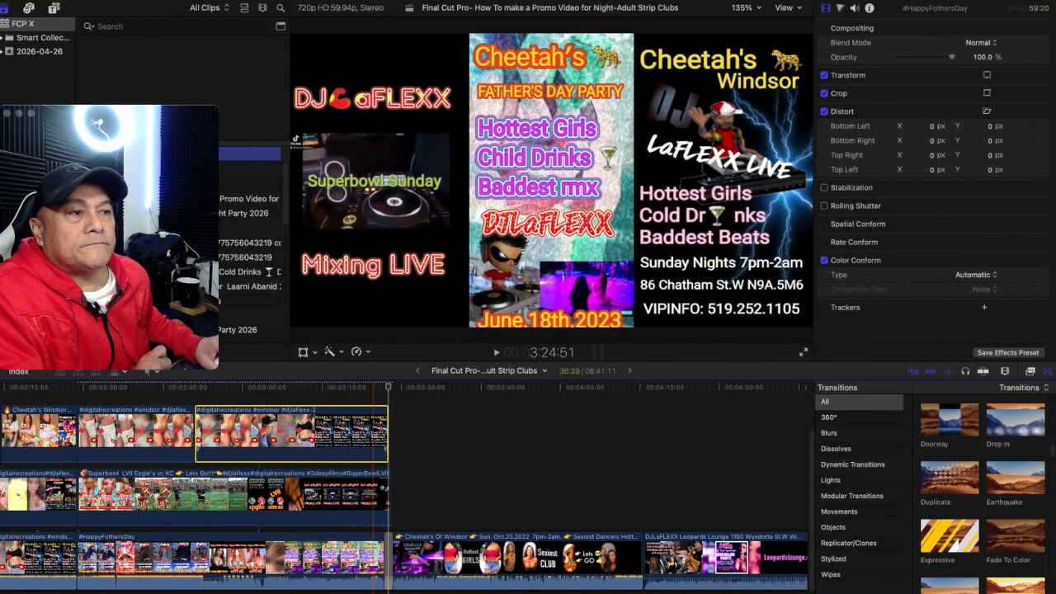
click(315, 352)
click(350, 368)
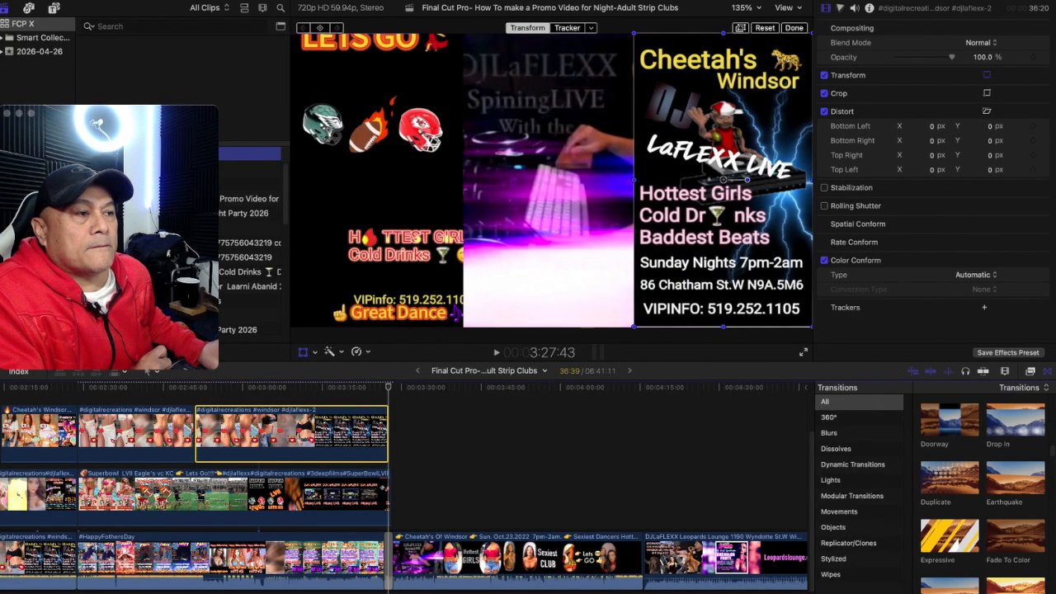
drag(723, 327, 723, 333)
click(794, 28)
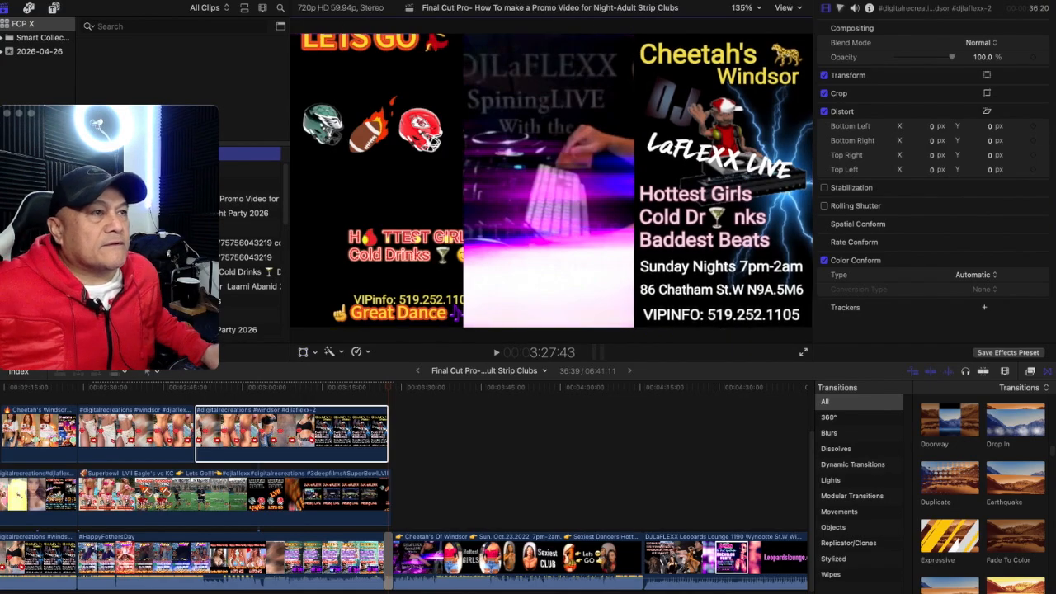
Hide the Transitions browser, replay the Earthquake transition, and trim the Superbowl clip's end level with the right panel's clip
mouse_move(389, 387)
mouse_down()
mouse_move(313, 387)
mouse_move(438, 387)
mouse_move(64, 387)
mouse_move(378, 387)
mouse_up()
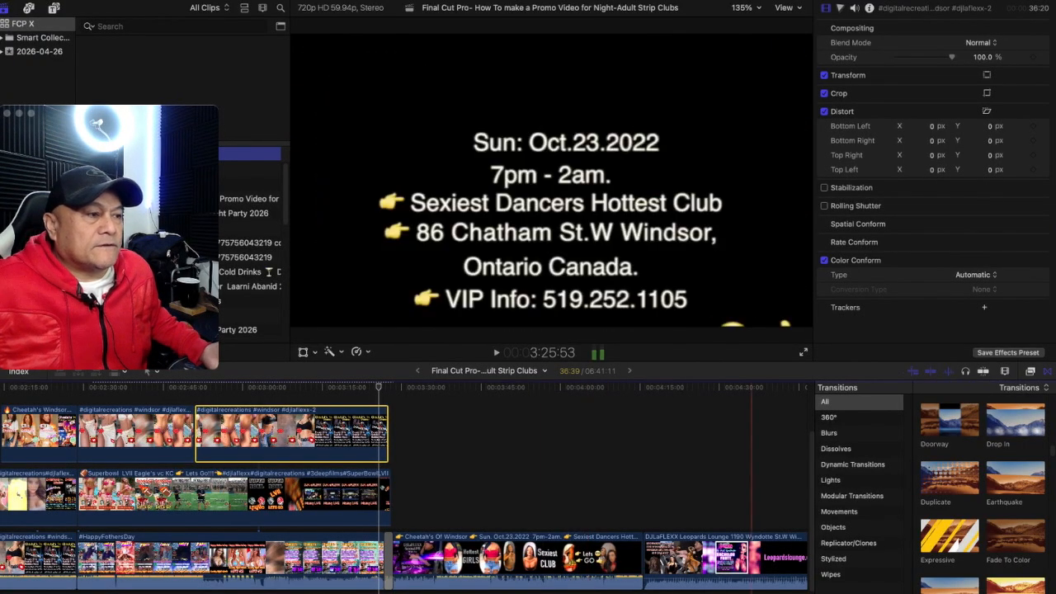
click(1047, 372)
click(671, 462)
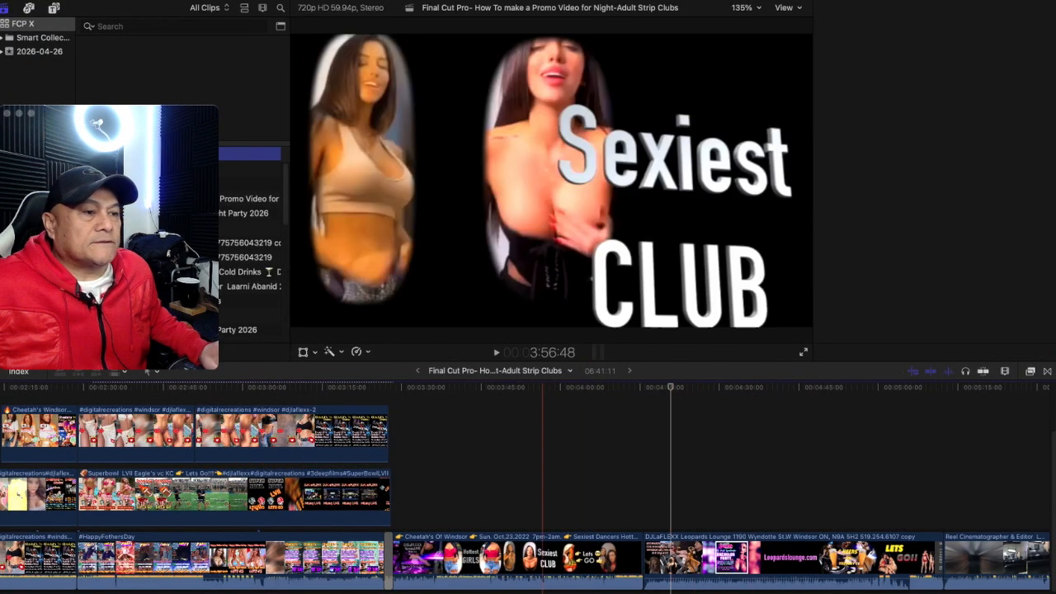
click(381, 389)
drag(380, 388, 383, 388)
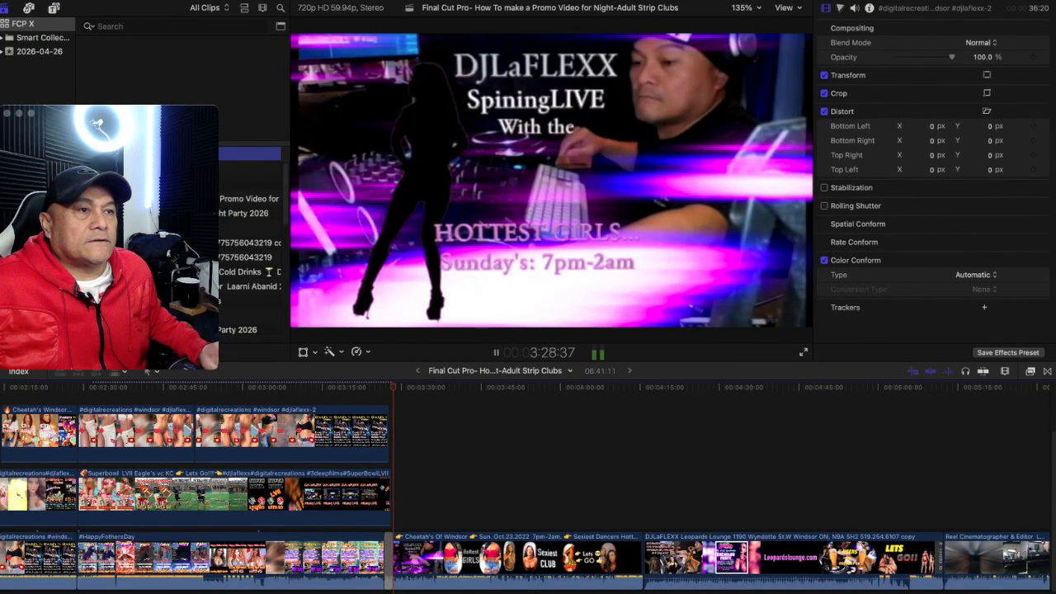
drag(396, 388, 381, 388)
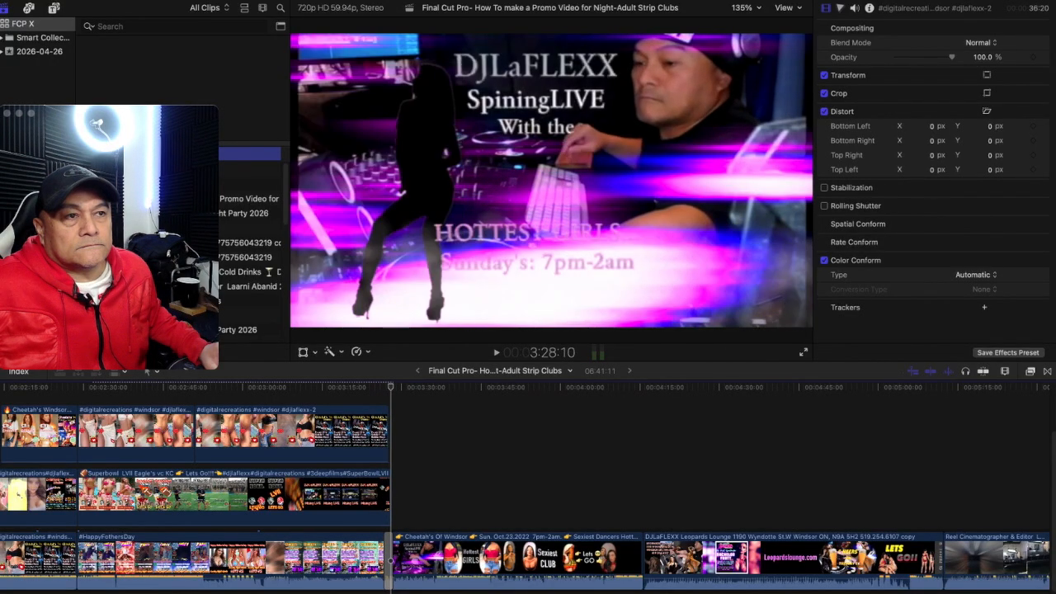
drag(387, 489, 383, 488)
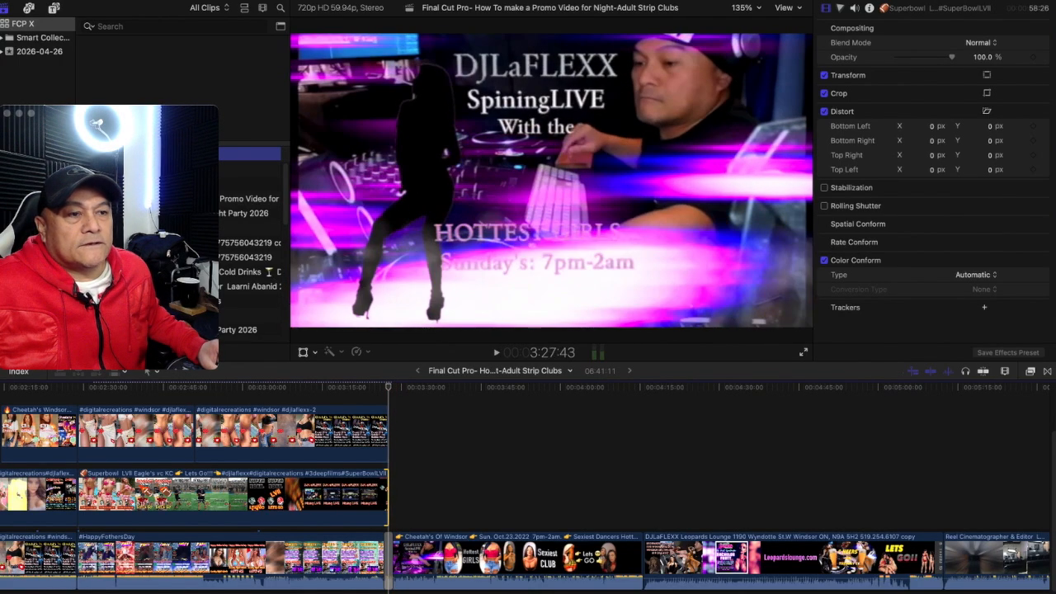
Play back from 3:27:43 and skim through the Cheetah's Of Windsor and Leopards Lounge clips to examine the remaining footage
key(space)
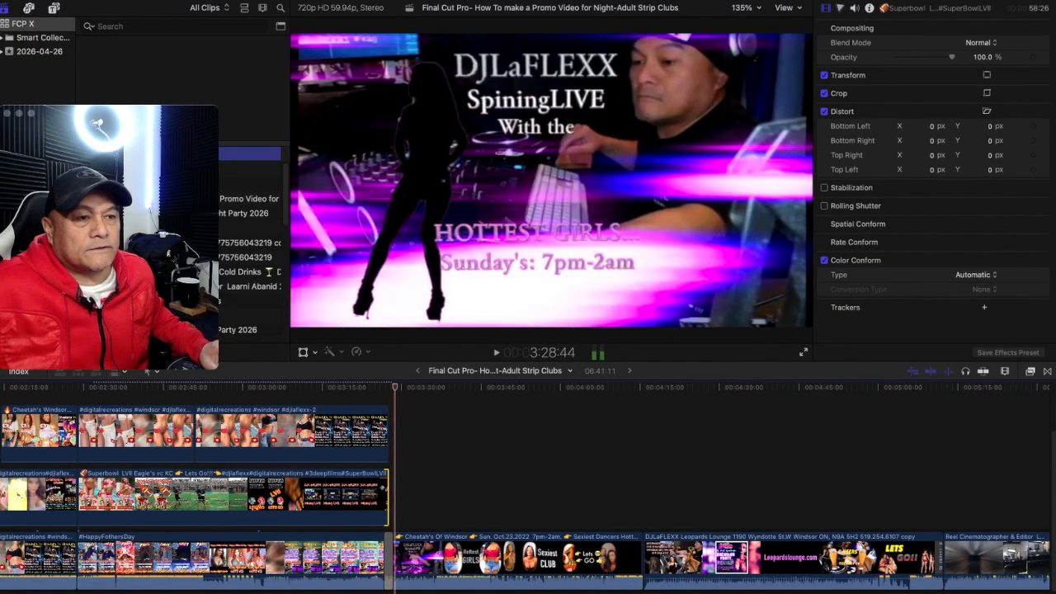
key(space)
key(space)
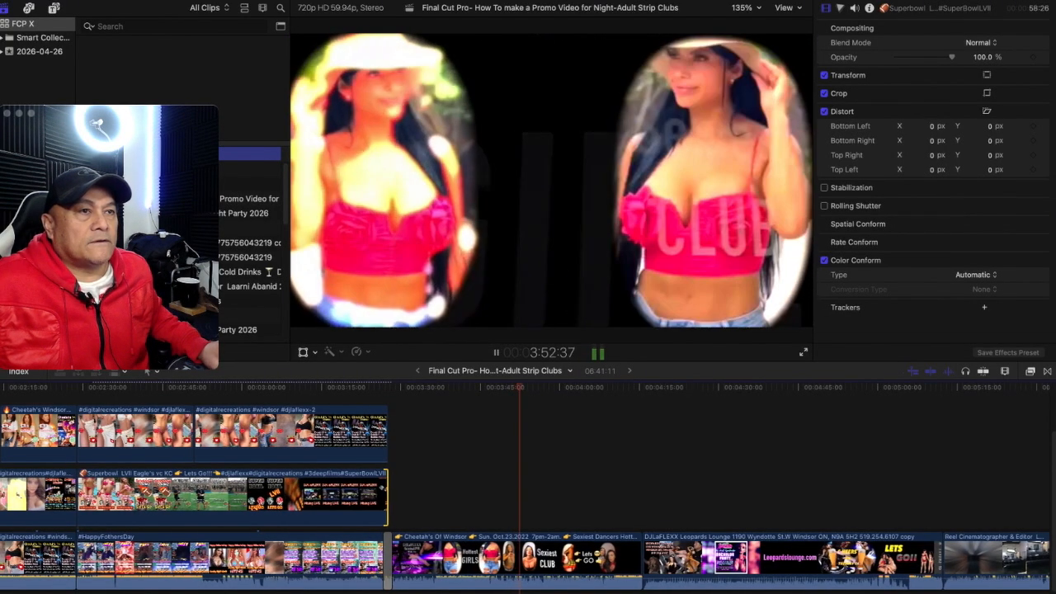
key(space)
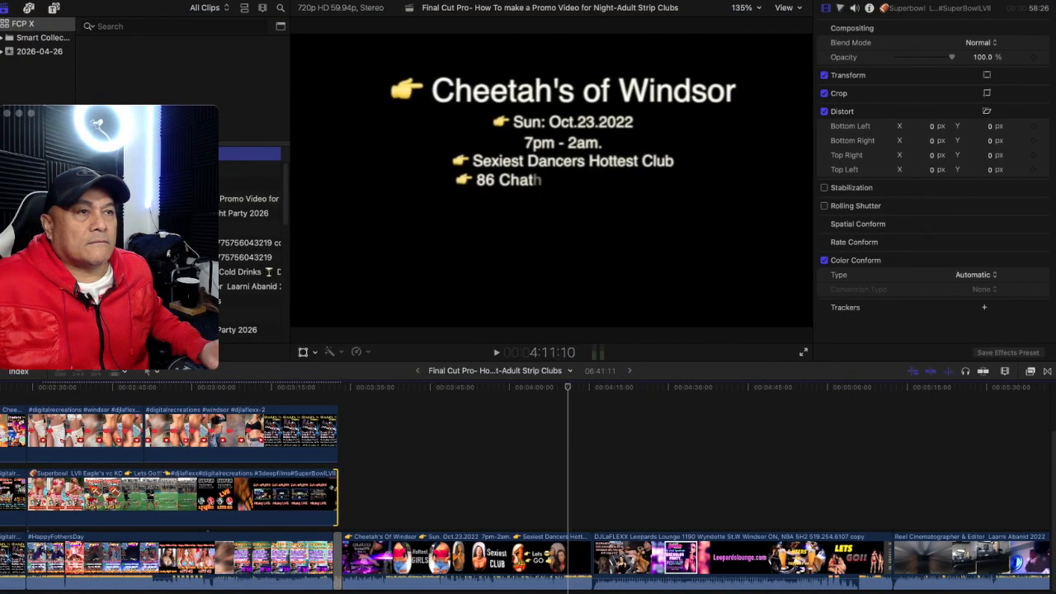
drag(592, 386, 638, 387)
scroll(638, 387, right, 5)
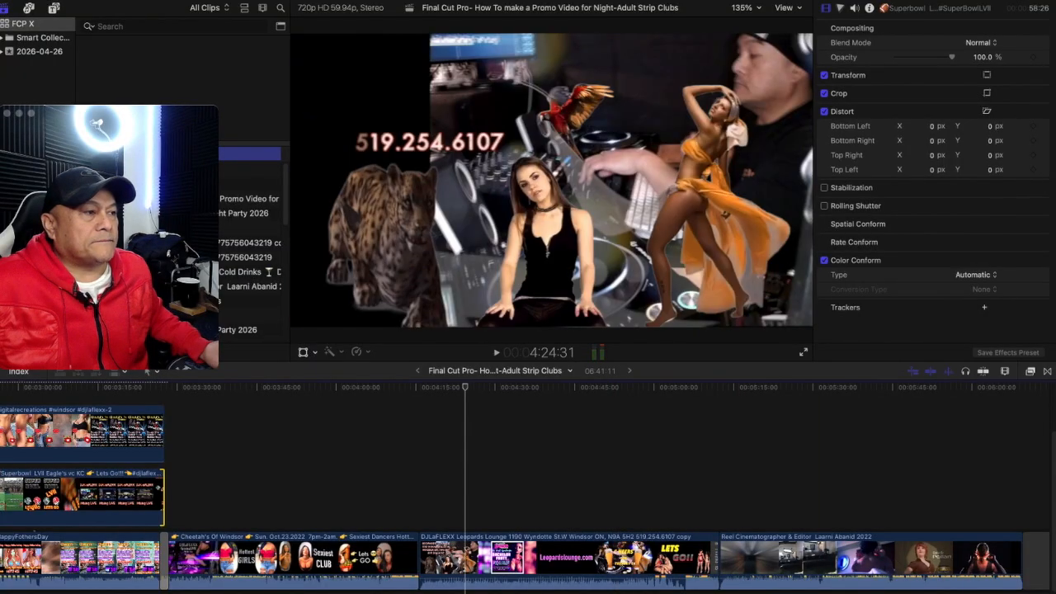
Add a Clock transition between the Cheetah's Of Windsor and Leopards Lounge clips, accepting the overlap of their media
click(1048, 371)
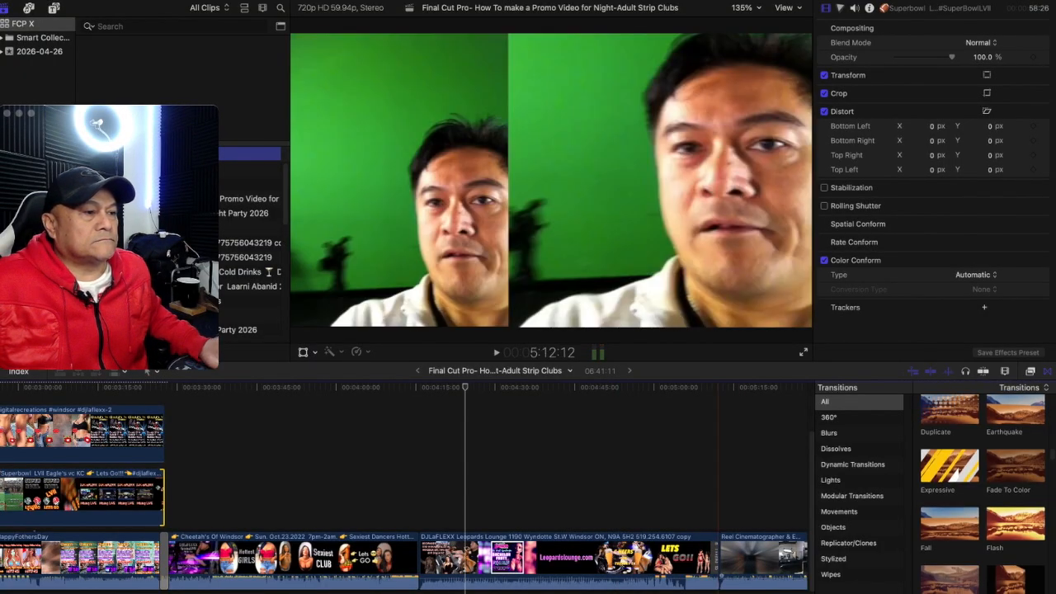
scroll(982, 495, up, 5)
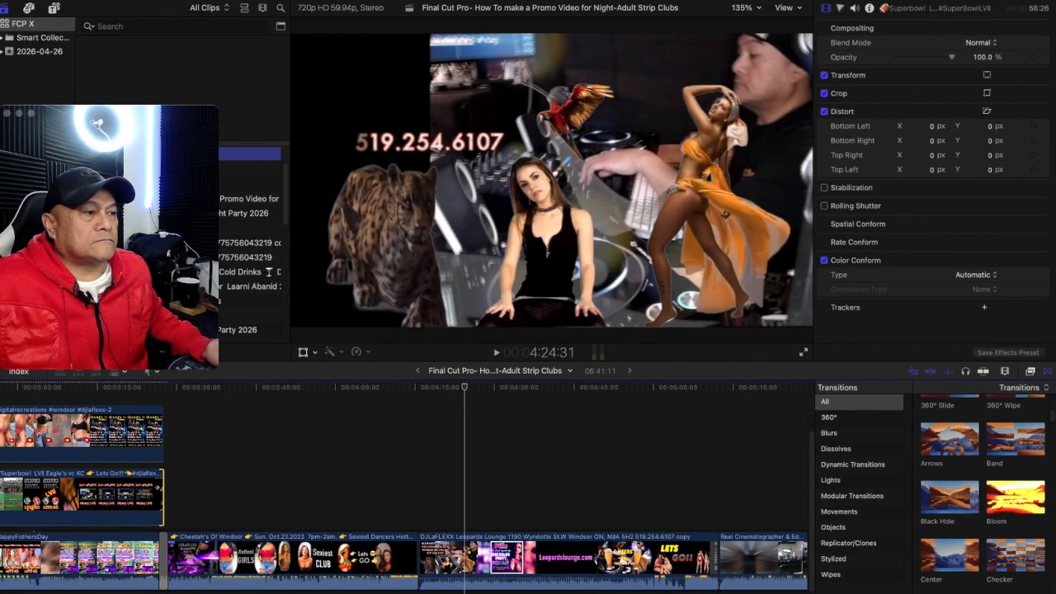
scroll(981, 495, up, 5)
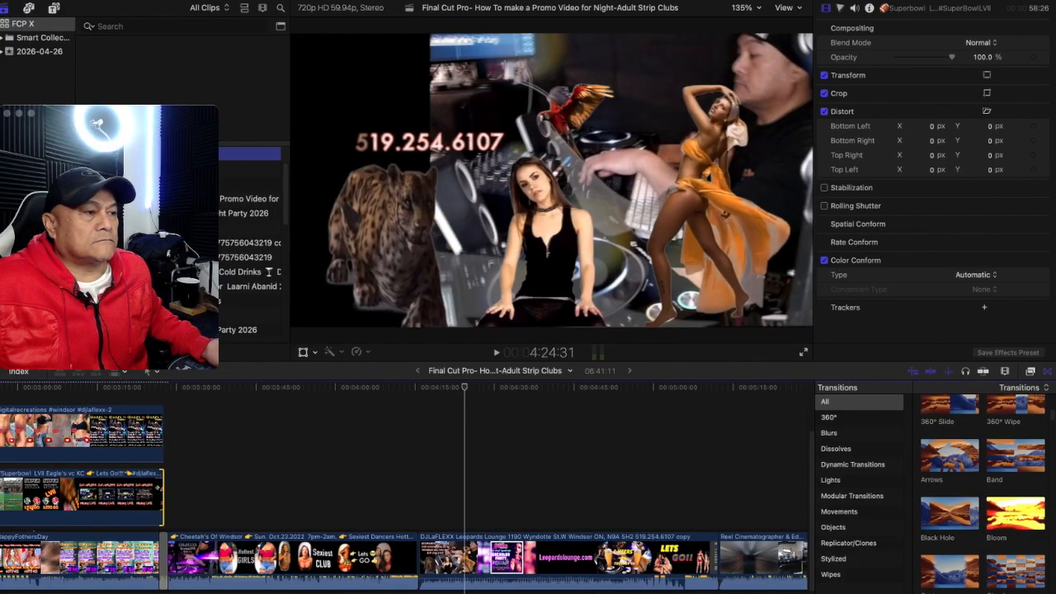
scroll(981, 495, up, 3)
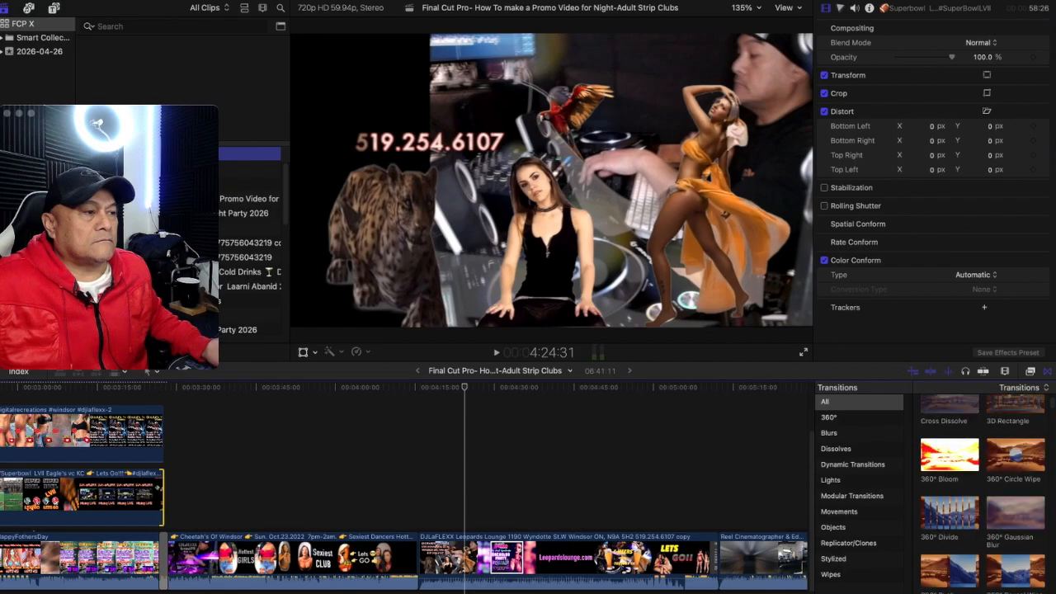
scroll(982, 495, down, 2)
scroll(1016, 527, down, 5)
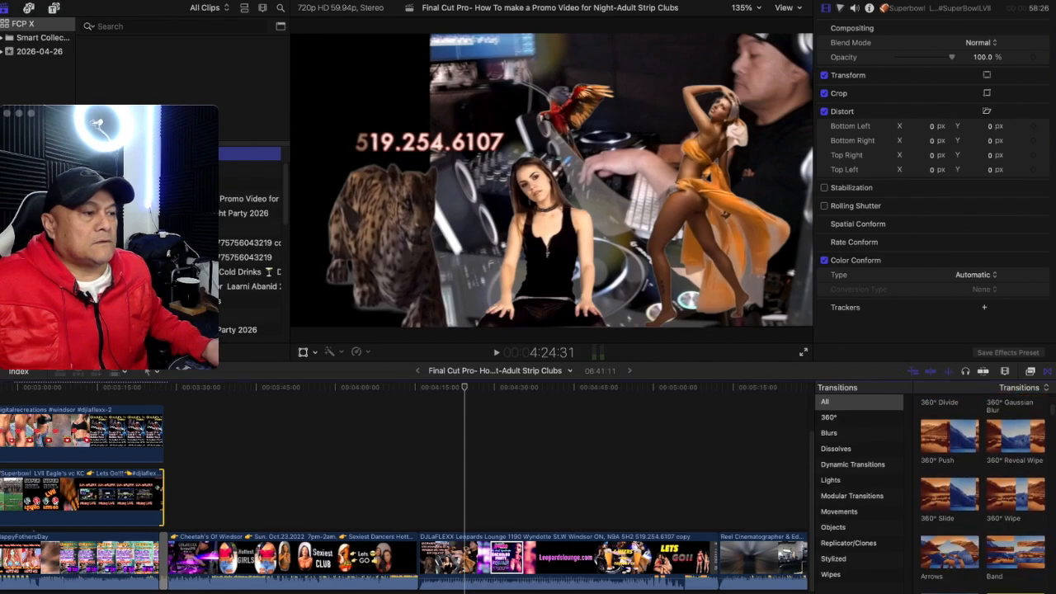
scroll(1016, 528, down, 5)
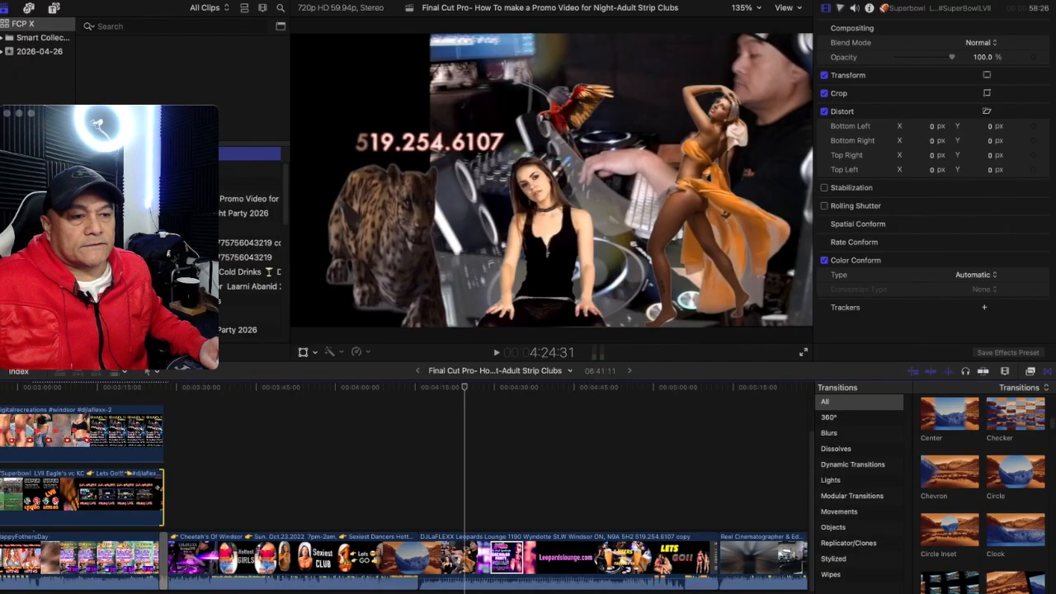
drag(1015, 529, 418, 557)
click(528, 237)
Play back the transition into the Leopards Lounge clip from just before 4:15 to examine it, and hide the Transitions browser
click(414, 437)
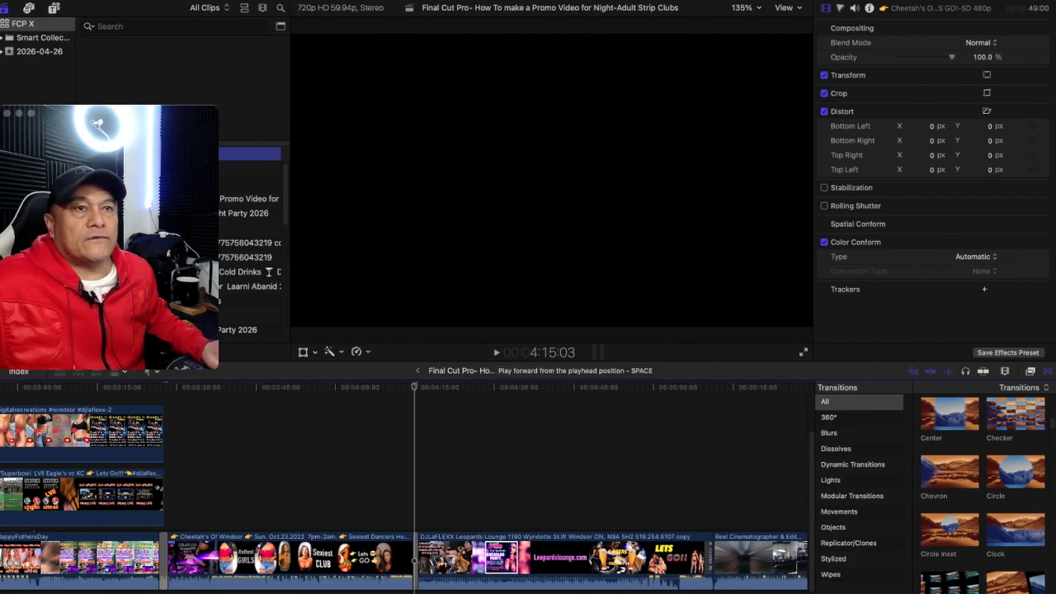
key(space)
drag(414, 386, 411, 386)
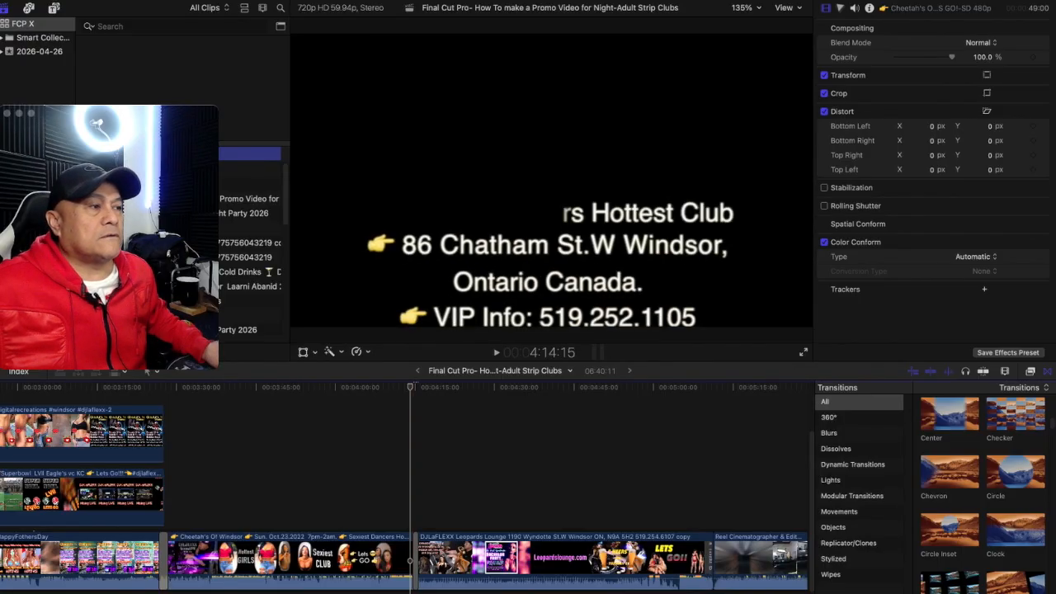
click(1046, 372)
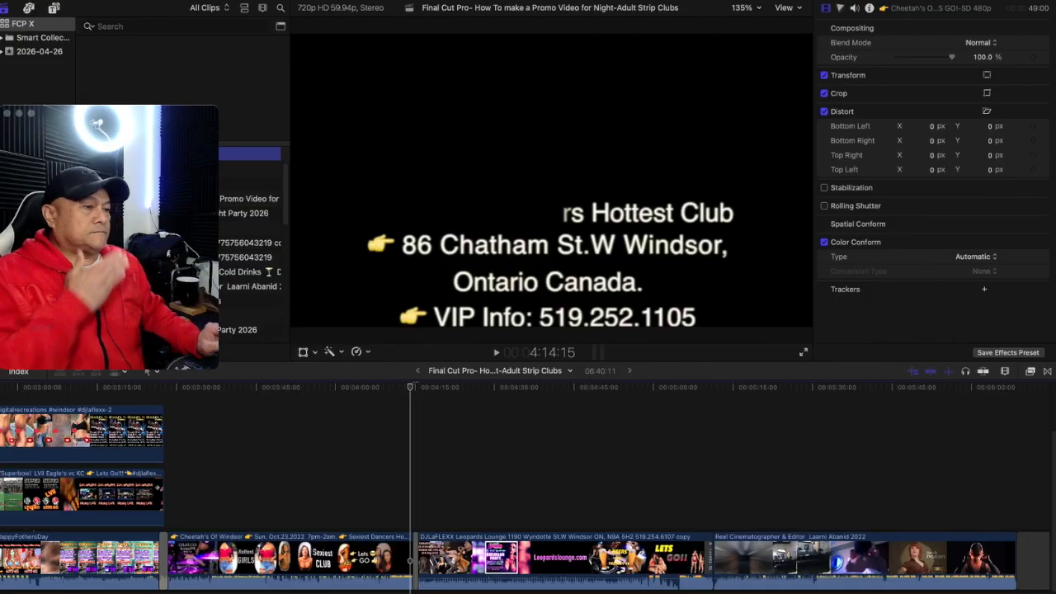